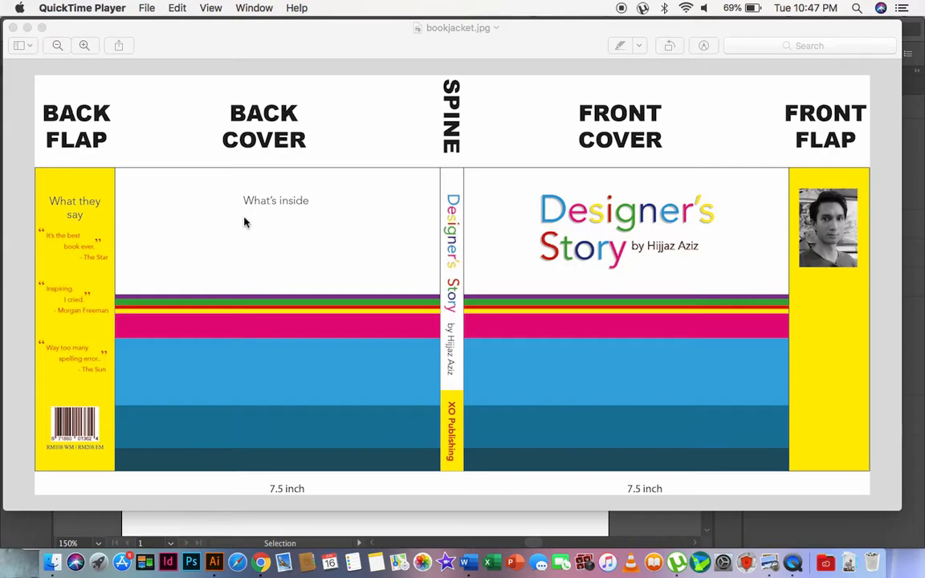
Switch to Illustrator and examine the small one-line and large two-line Designer's Story logos in Book Logo.ai.
key(ctrl+Up)
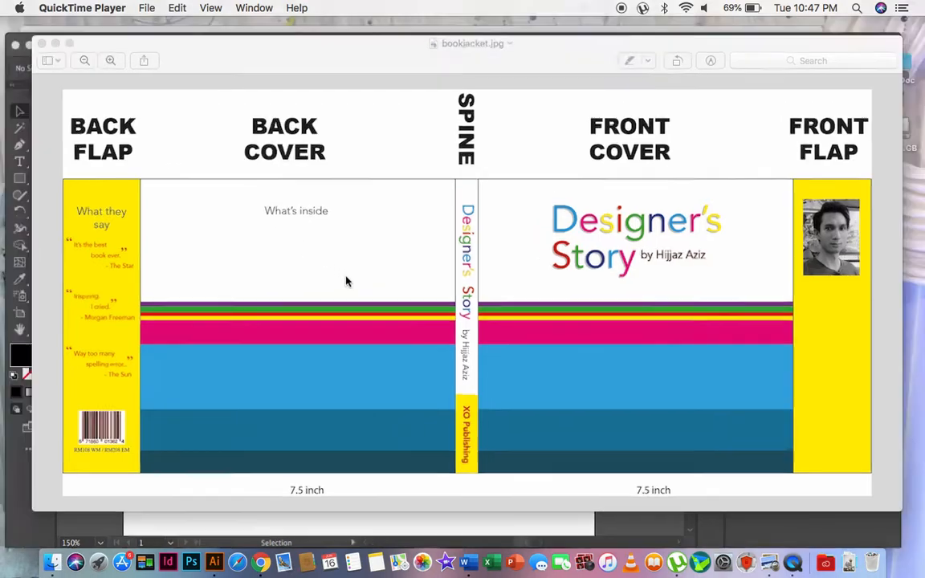
click(219, 385)
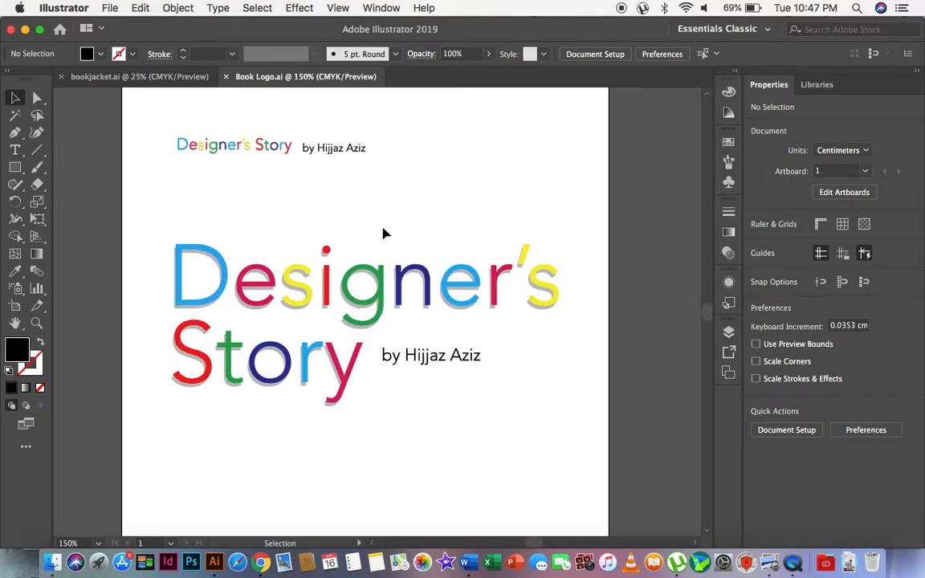
click(268, 154)
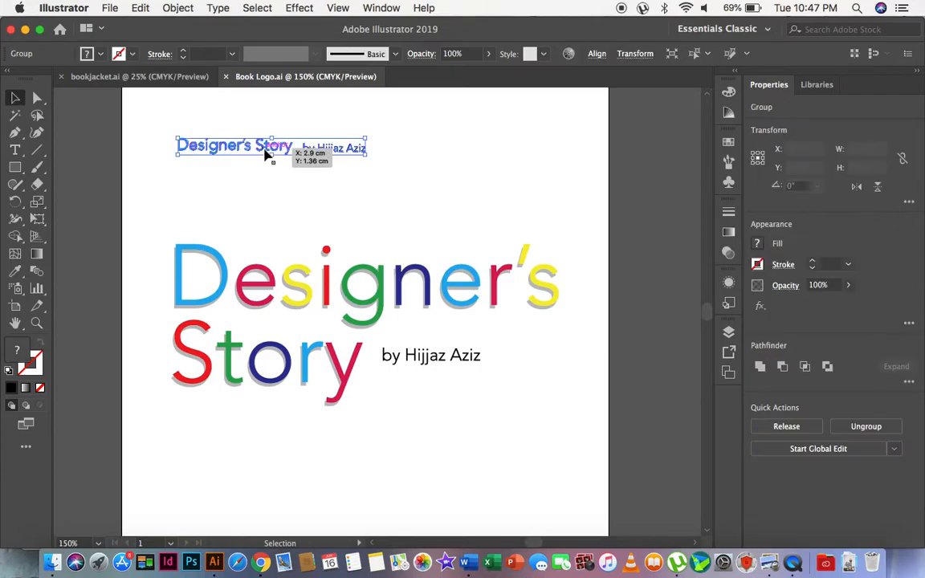
click(413, 184)
click(243, 299)
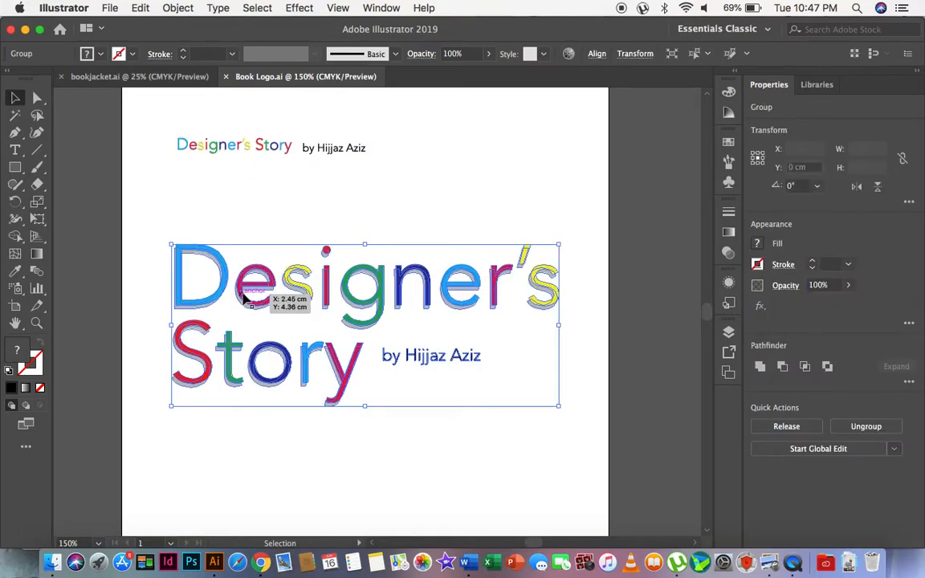
click(409, 170)
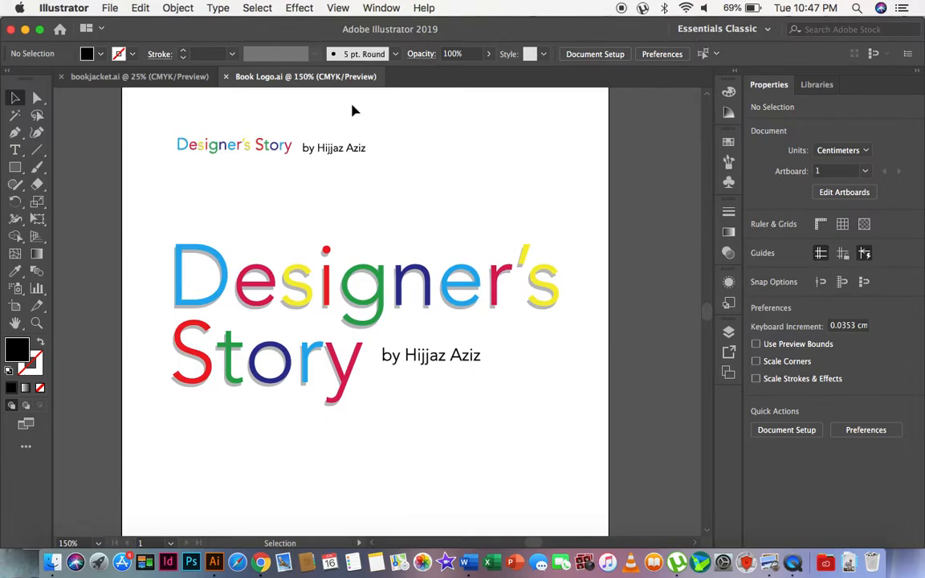
Switch to Preview and examine the flap, cover and spine layout in the bookjacket.jpg reference.
key(ctrl+Up)
key(ctrl+Up)
key(ctrl+Up)
click(679, 396)
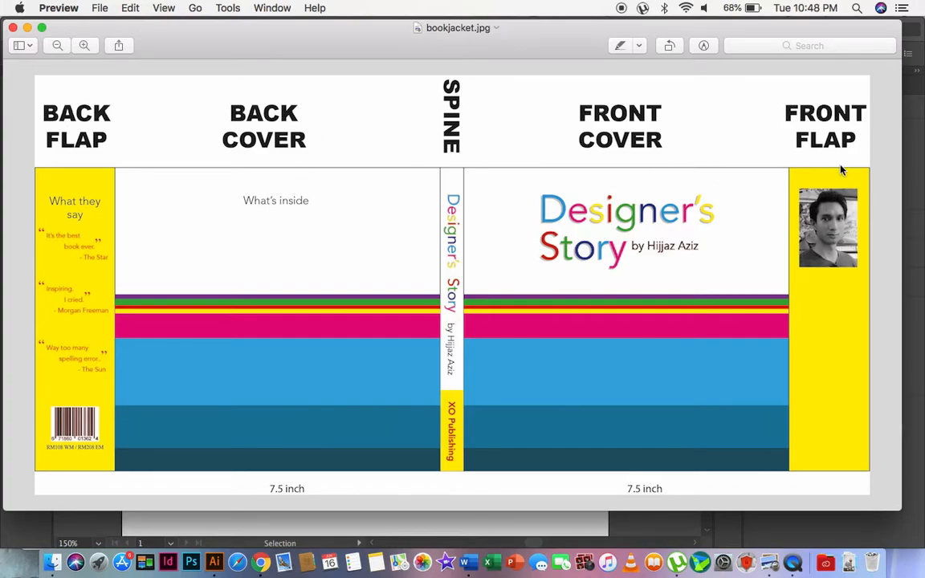
Switch to Illustrator and set up a new A3 landscape document in inches, named Book Jacket.
key(ctrl+Up)
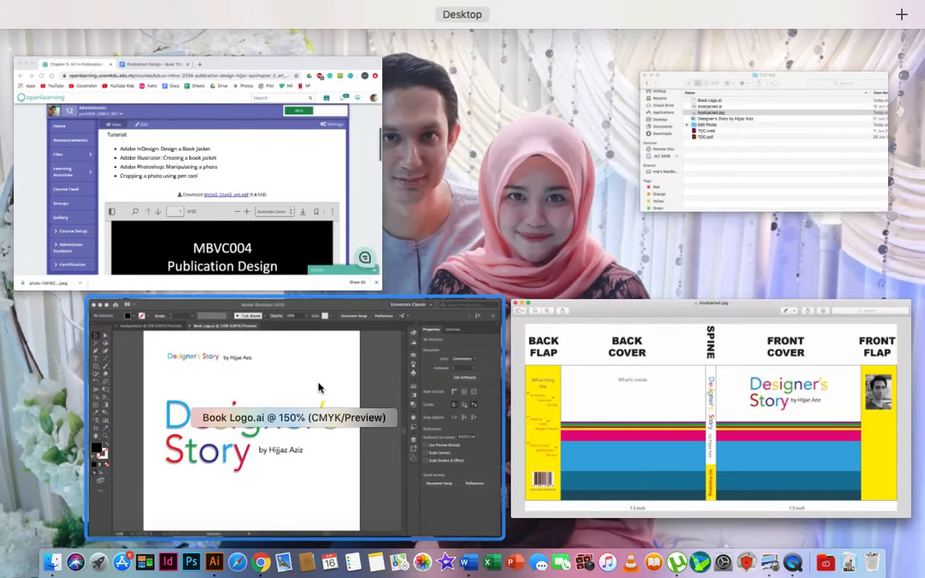
click(320, 386)
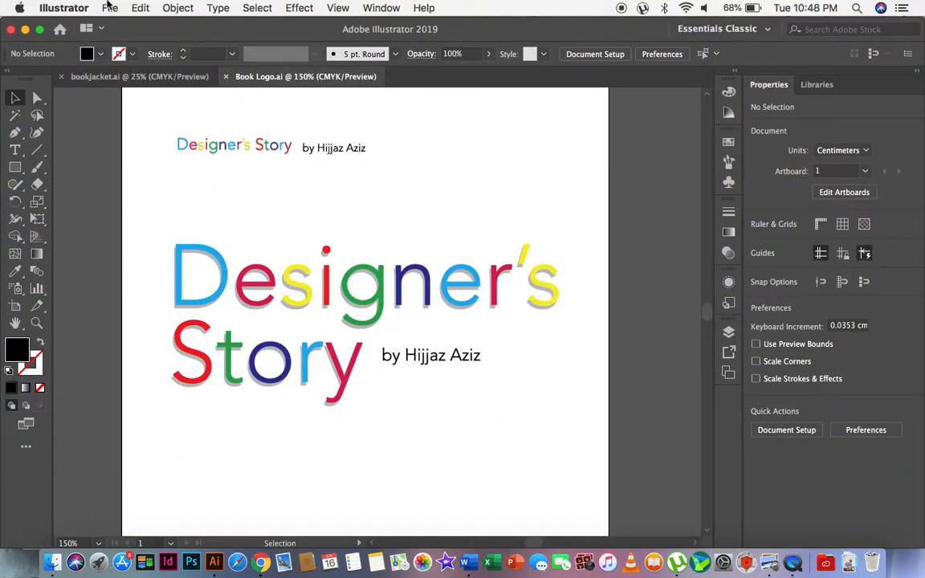
click(108, 7)
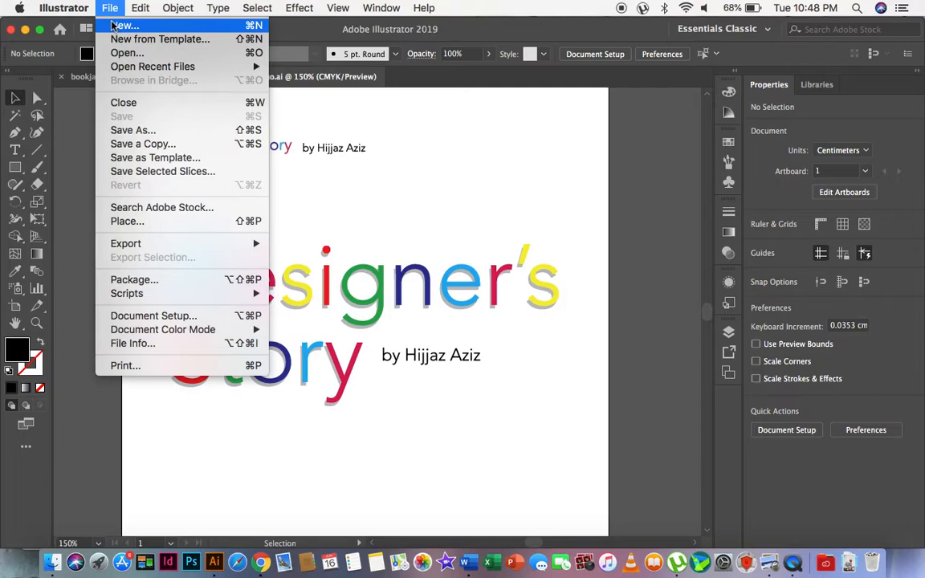
click(113, 26)
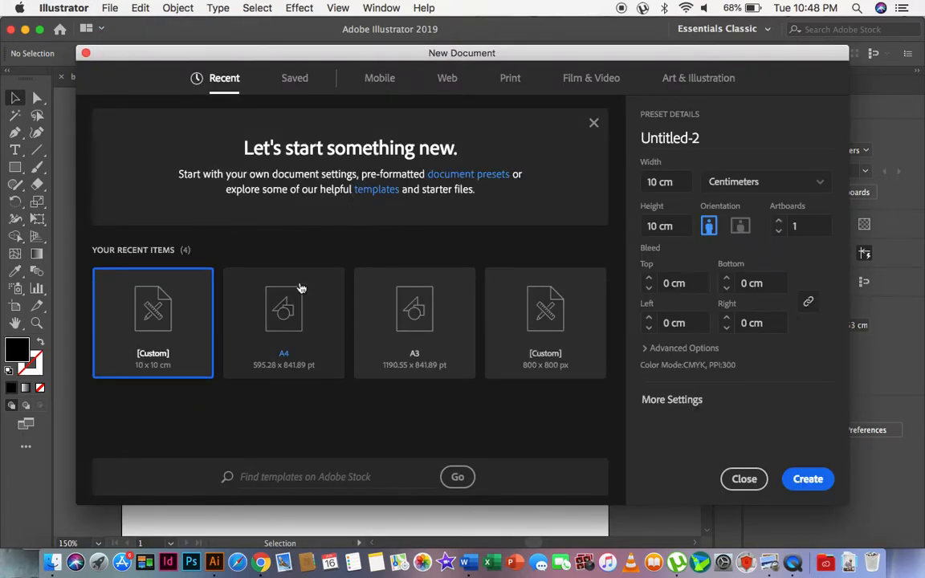
click(413, 309)
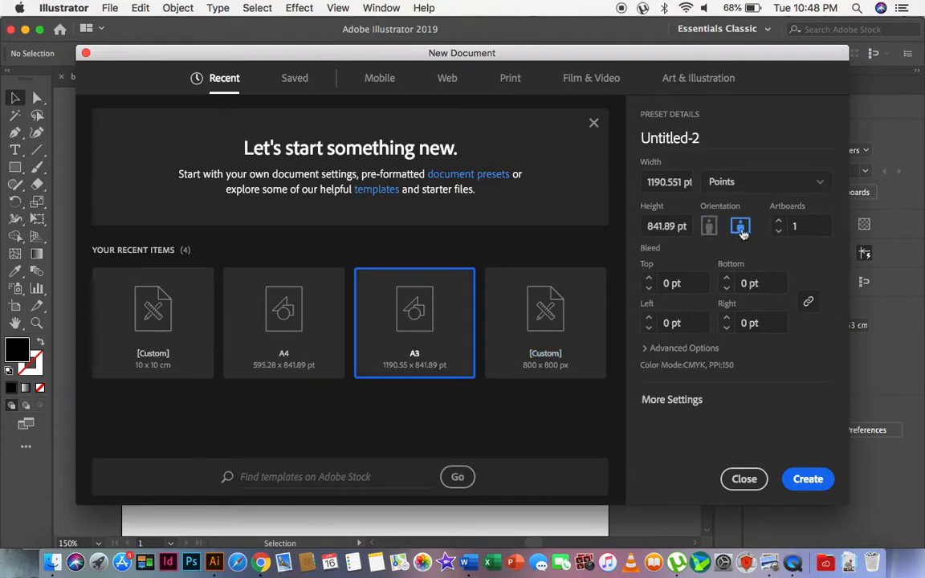
click(726, 180)
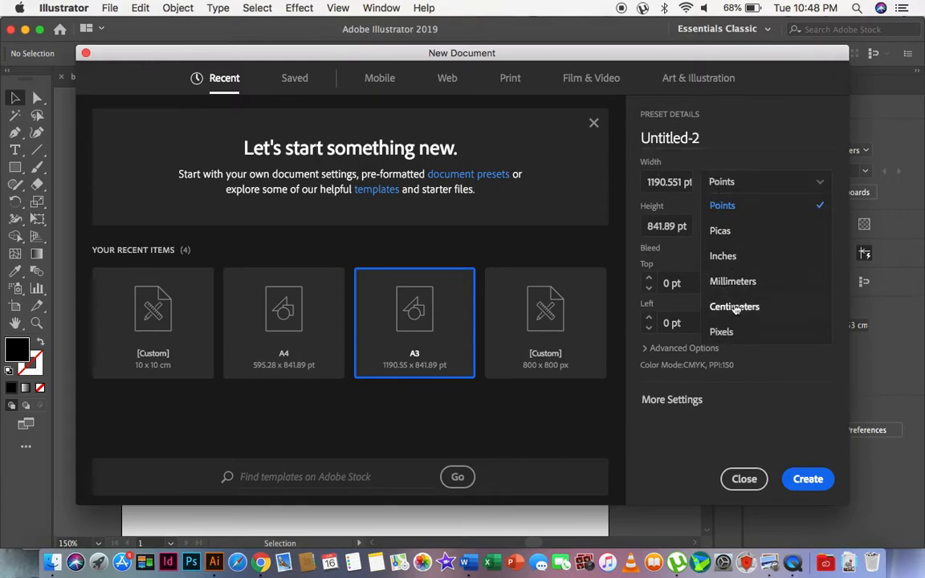
click(745, 257)
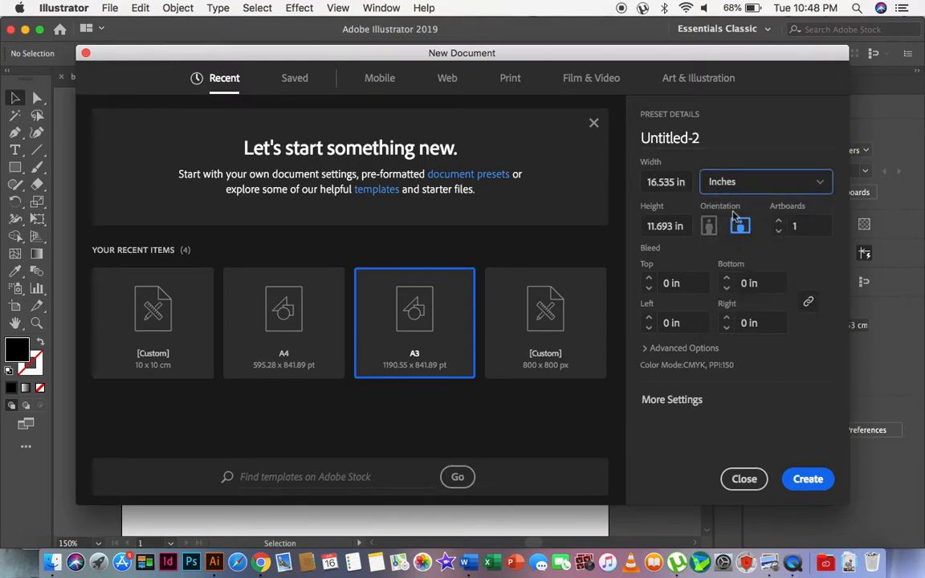
click(714, 134)
text(Bo)
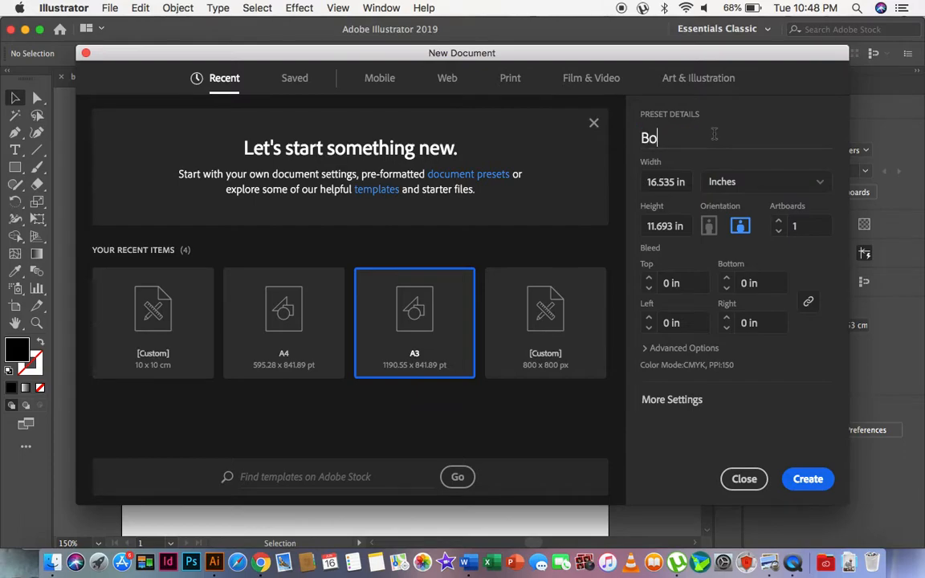
text(ok Jacket)
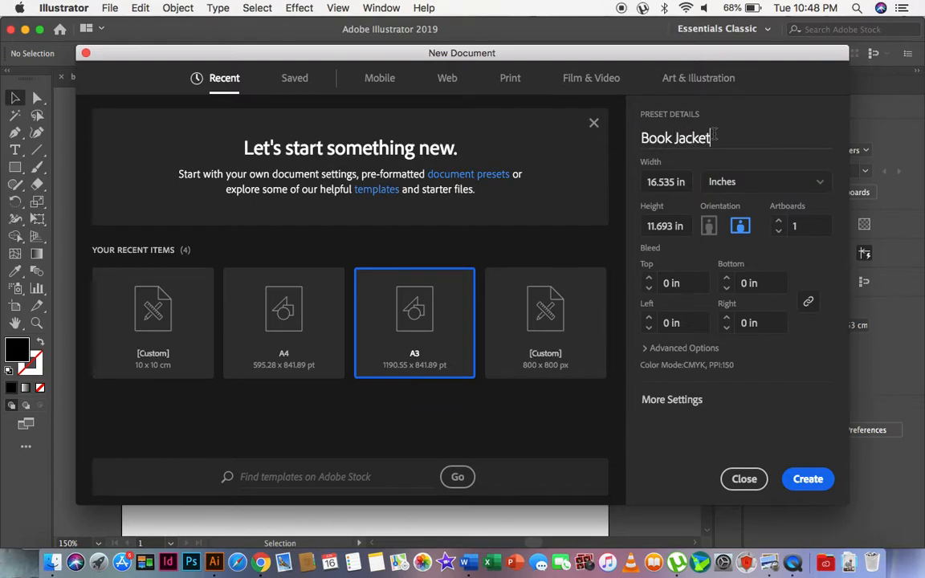
Keep the CMYK Color mode and Medium (150 ppi) raster effects in the advanced options, and create the document.
click(684, 350)
scroll(695, 286, up, 3)
click(673, 353)
click(673, 352)
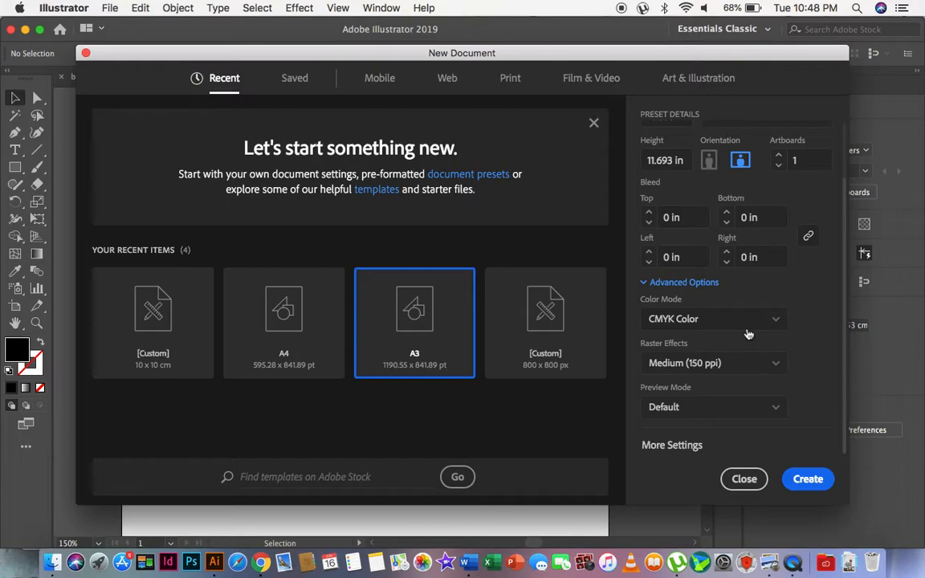
click(771, 322)
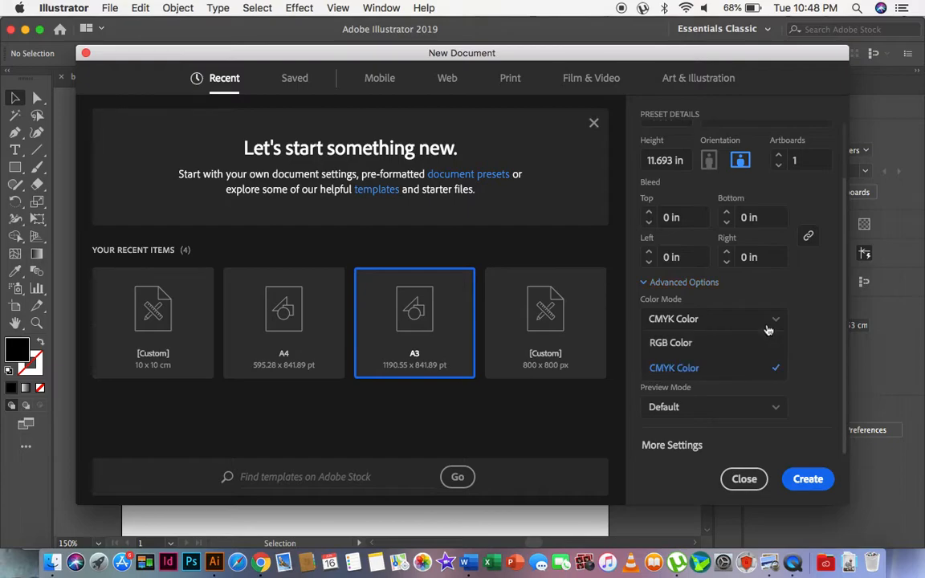
click(700, 366)
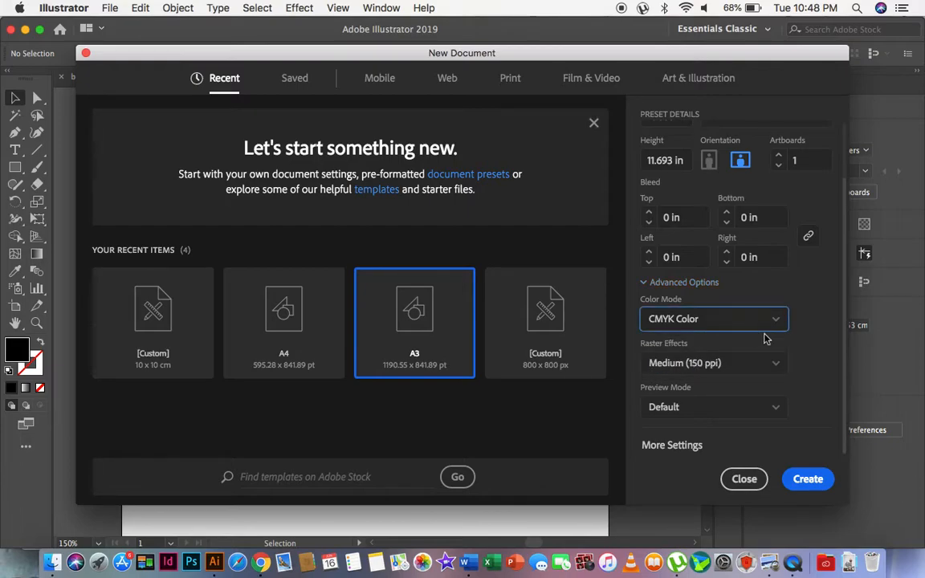
click(729, 369)
click(650, 411)
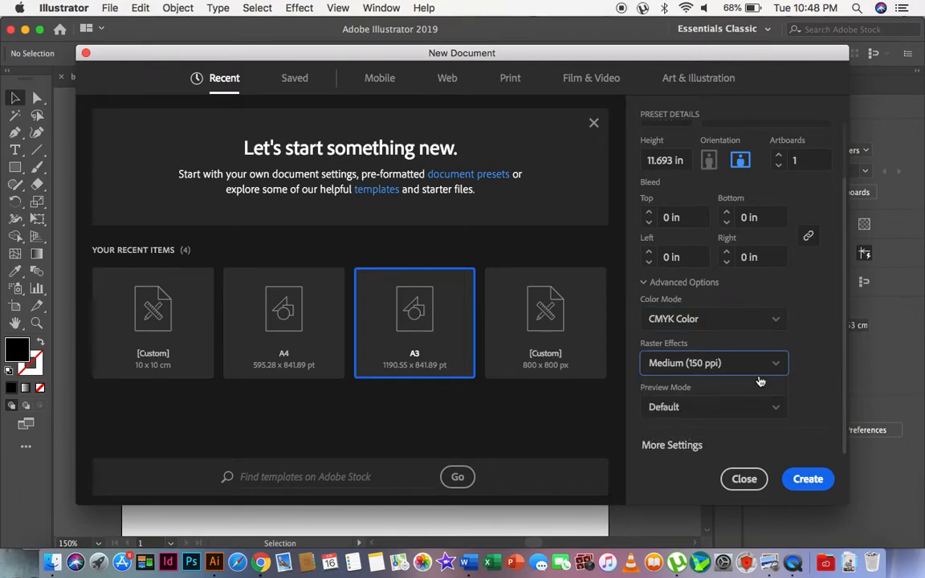
click(810, 362)
click(739, 362)
click(815, 357)
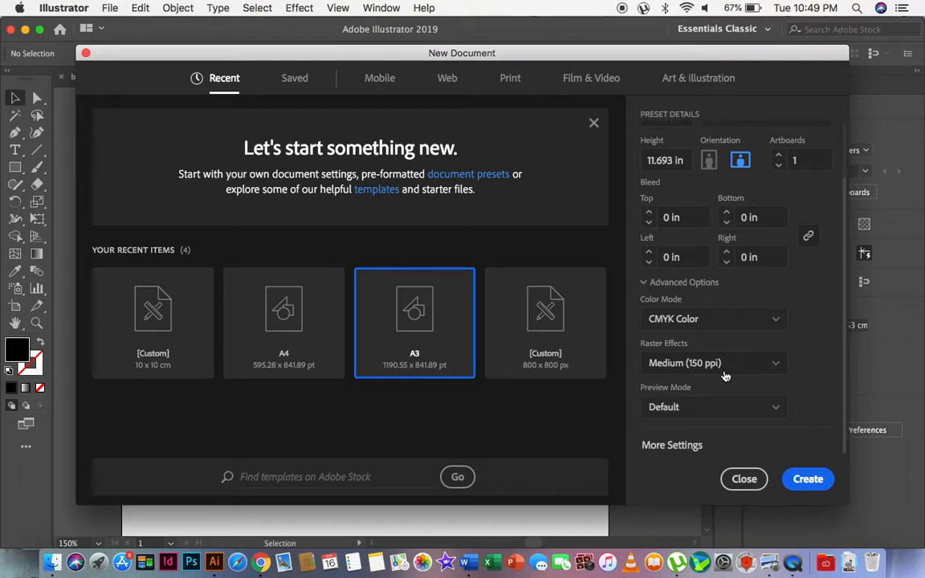
click(809, 480)
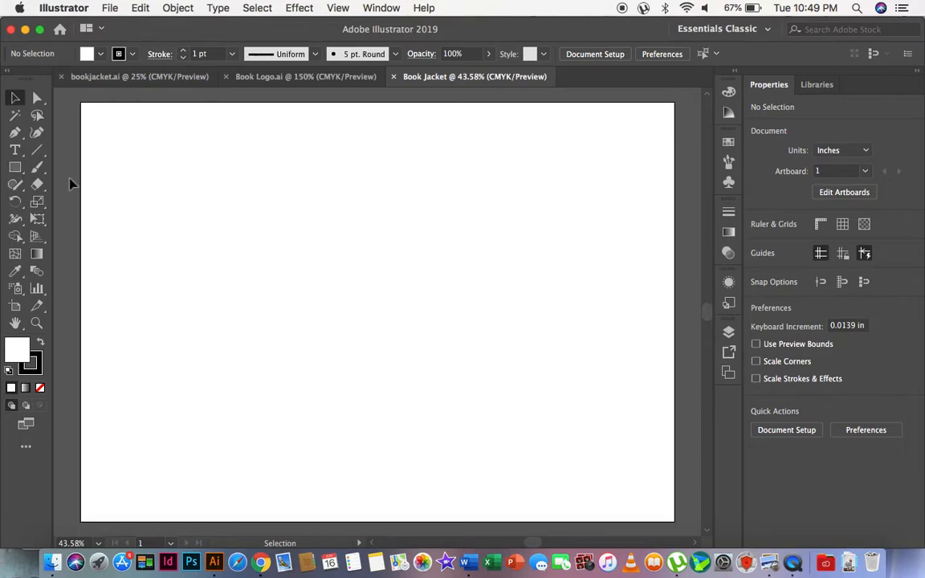
Create a rectangle 7.5 in wide and 7 in high on the artboard with the Rectangle tool.
click(18, 169)
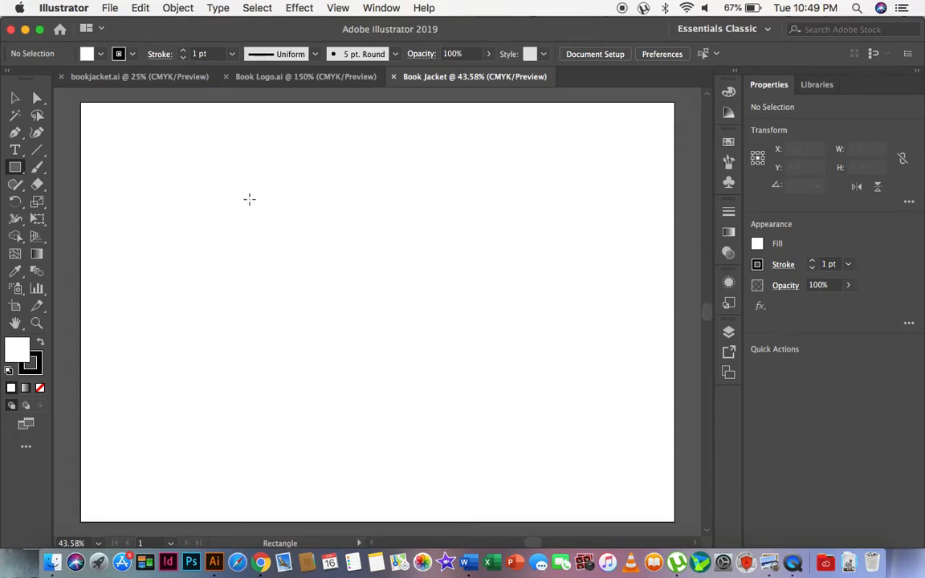
click(342, 223)
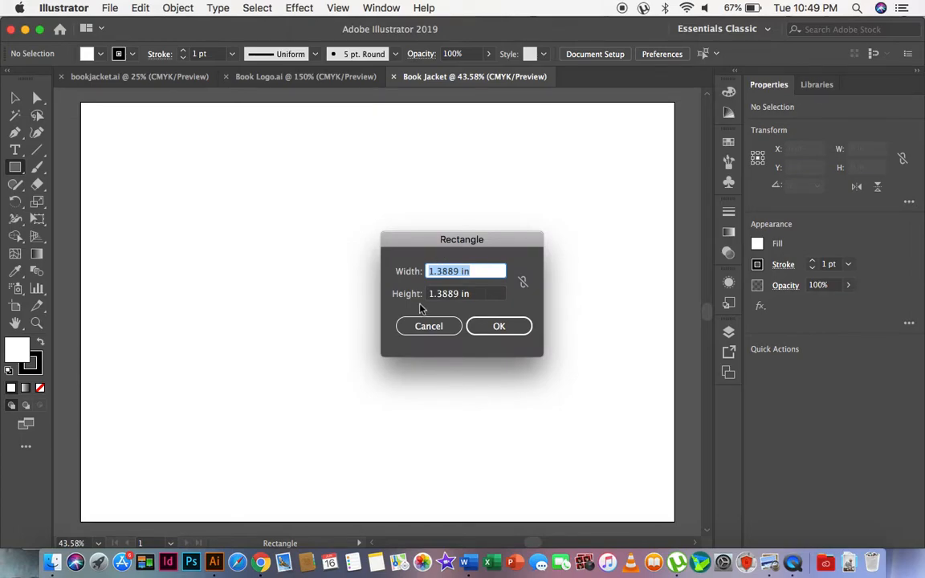
click(417, 325)
click(319, 235)
text(7.5)
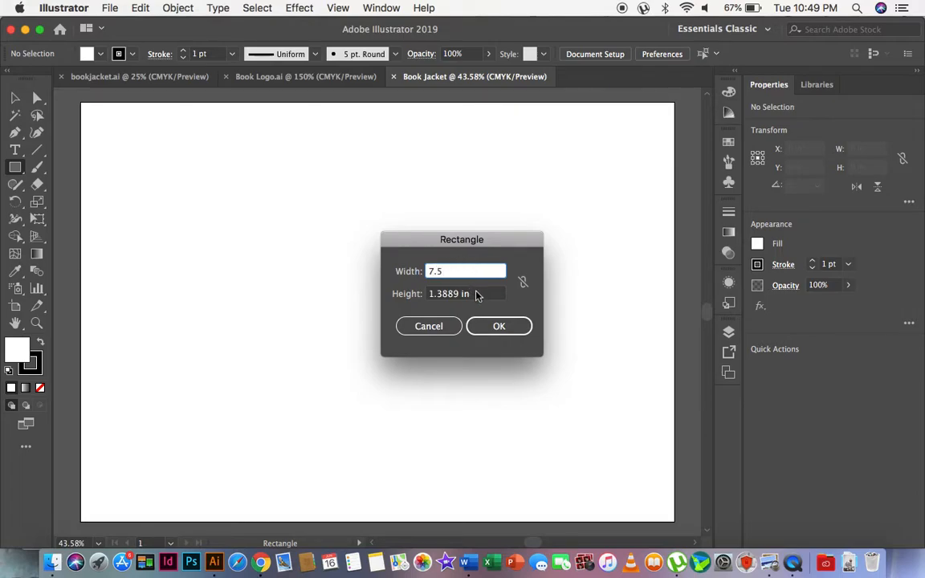
key(Tab)
text(7)
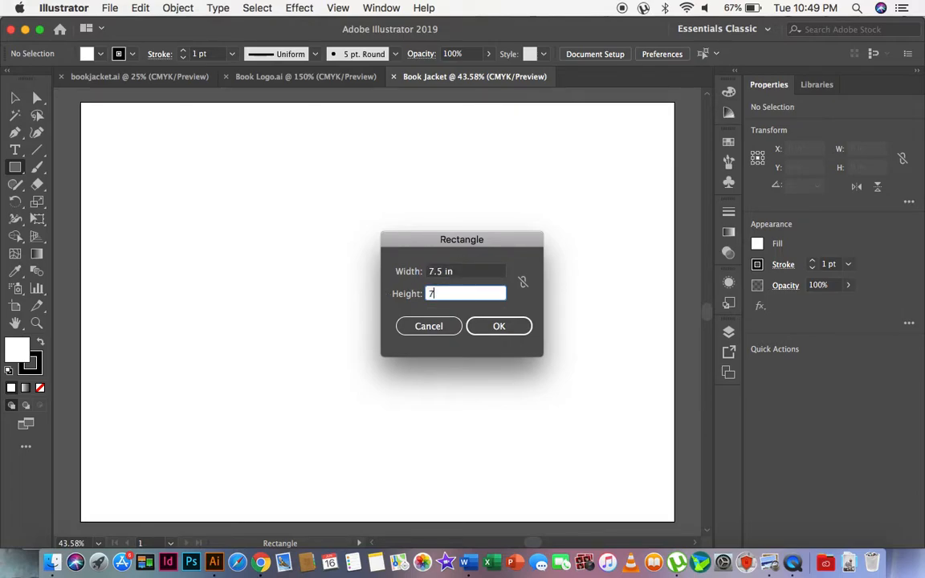
click(512, 327)
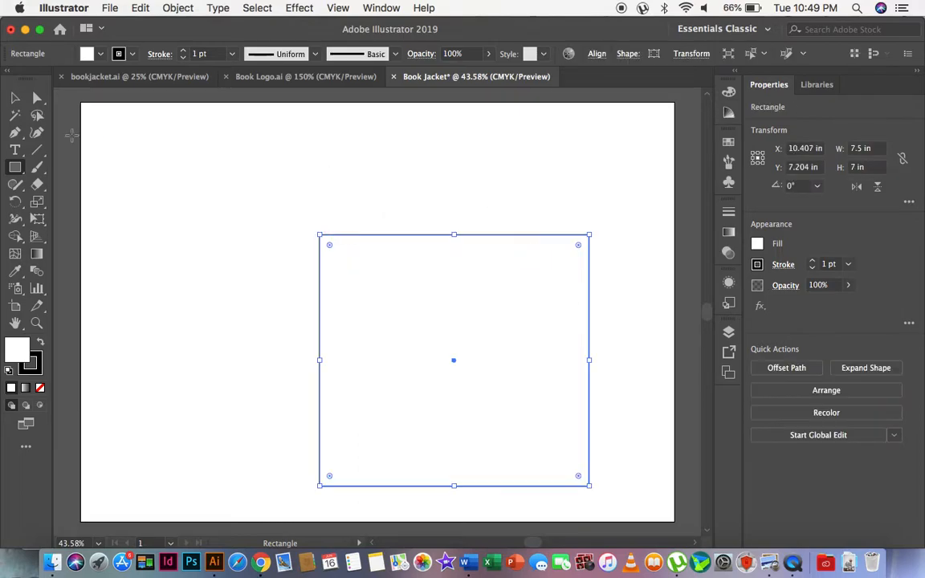
Move the rectangle up and toward the artboard's right side, centred at about X 11.57 in, Y 5.88 in.
click(14, 97)
drag(450, 365, 502, 317)
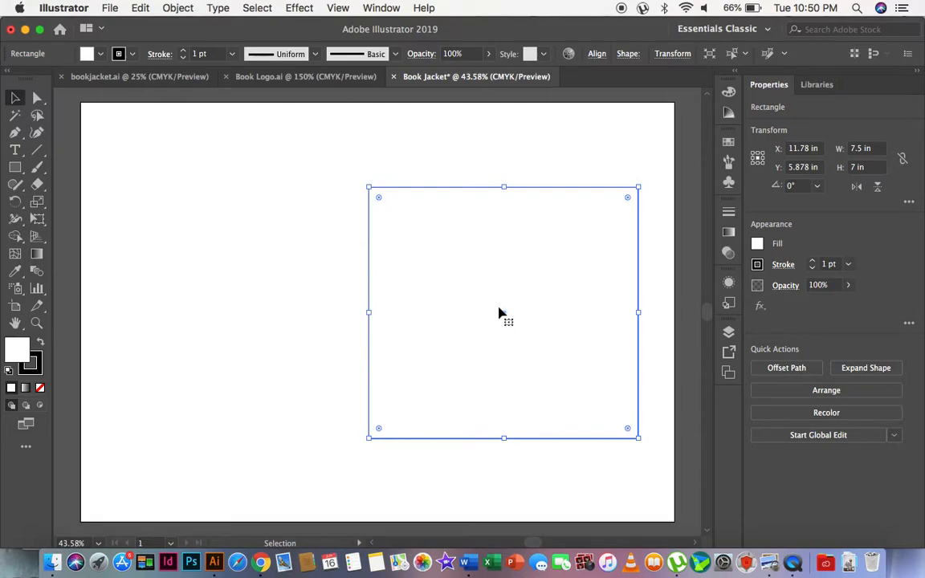
drag(500, 318, 493, 318)
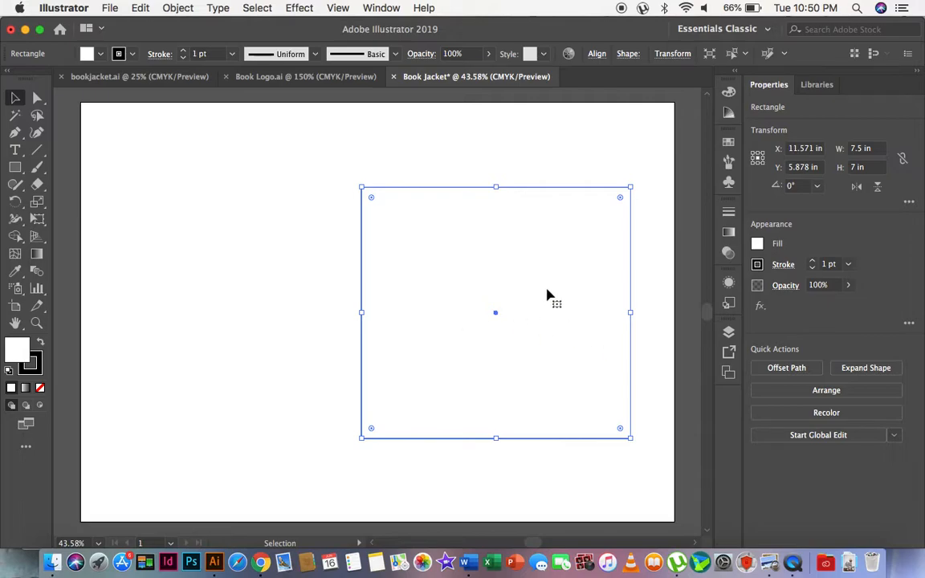
Duplicate the rectangle onto the artboard's left side and shift the original right to about X 12.32 in, leaving a gap for the spine.
click(585, 147)
click(530, 267)
key(a)
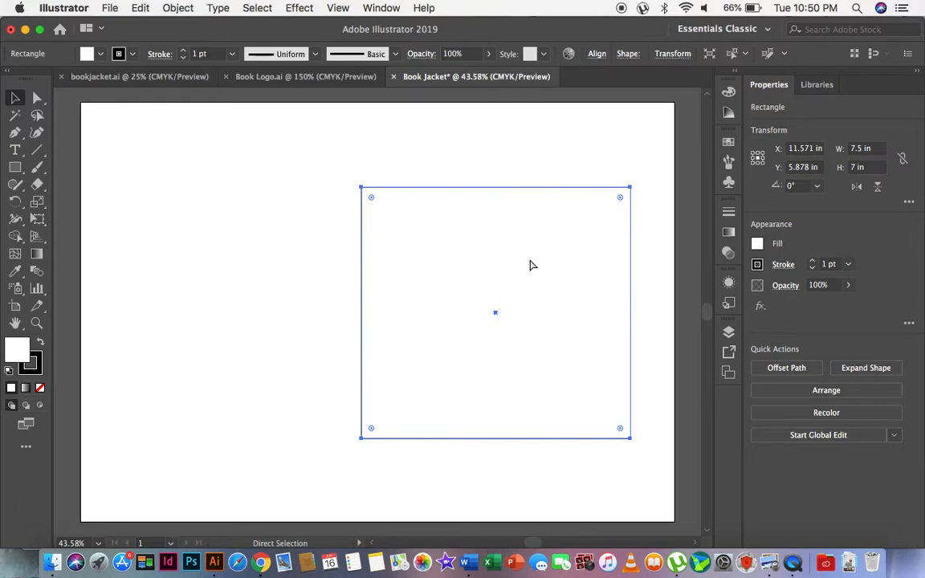
key(super+v)
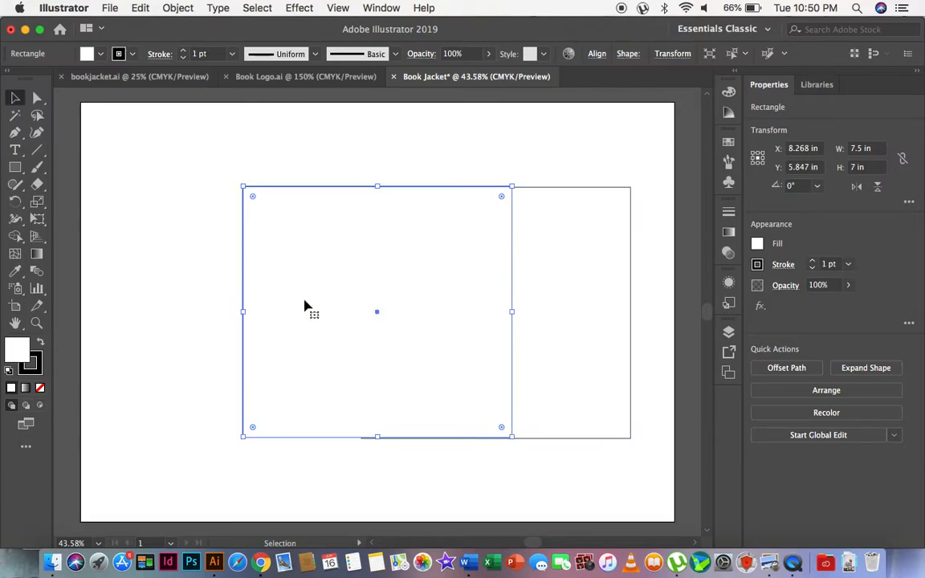
drag(303, 303, 202, 301)
drag(348, 336, 316, 346)
scroll(455, 325, left, 3)
drag(372, 330, 365, 330)
scroll(573, 325, right, 3)
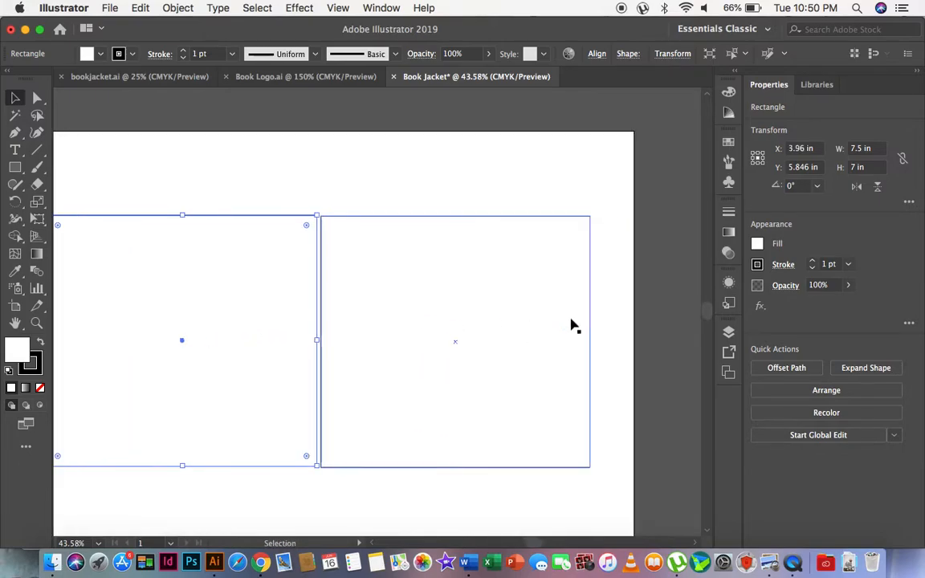
drag(487, 326, 512, 326)
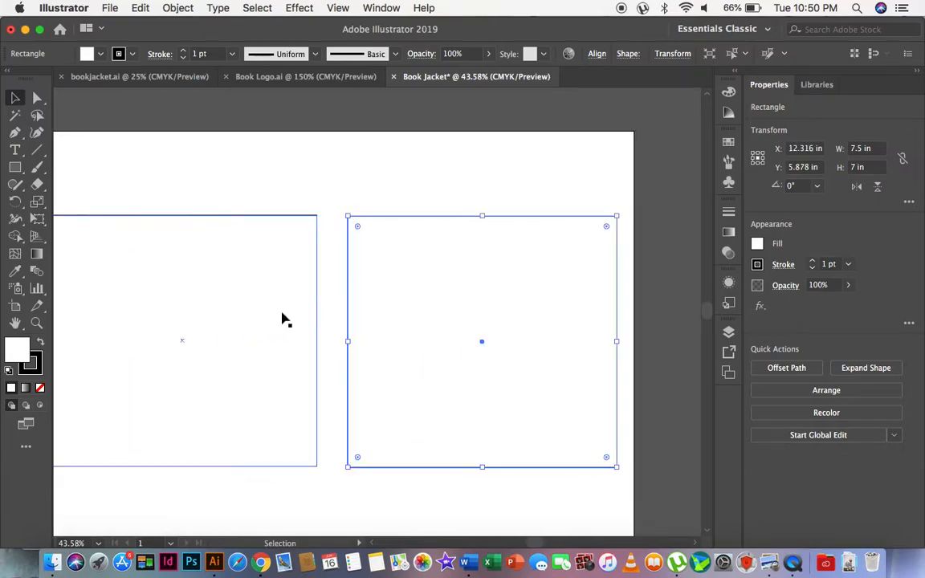
scroll(282, 319, left, 3)
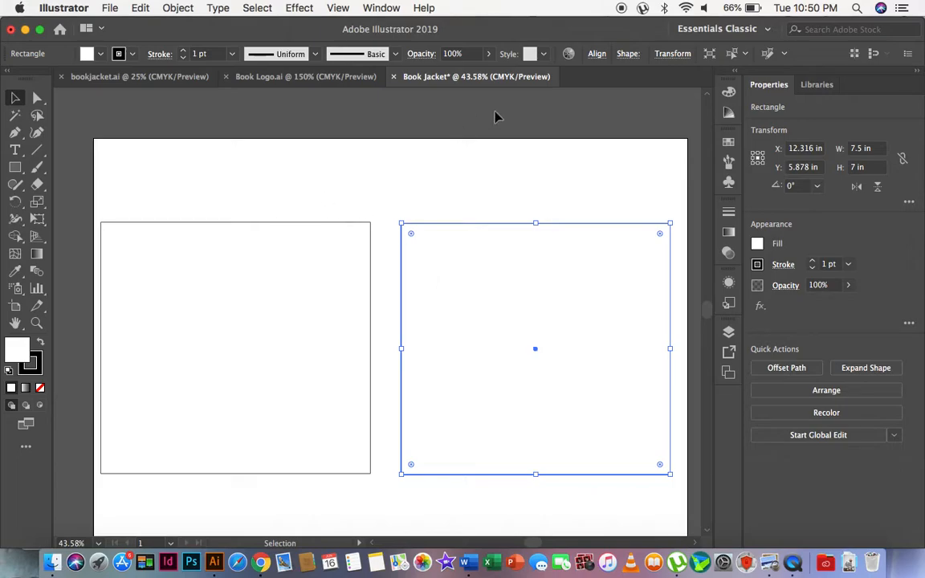
Select both cover rectangles and align their vertical centres to the artboard.
shift+click(361, 297)
click(481, 173)
drag(301, 202, 466, 293)
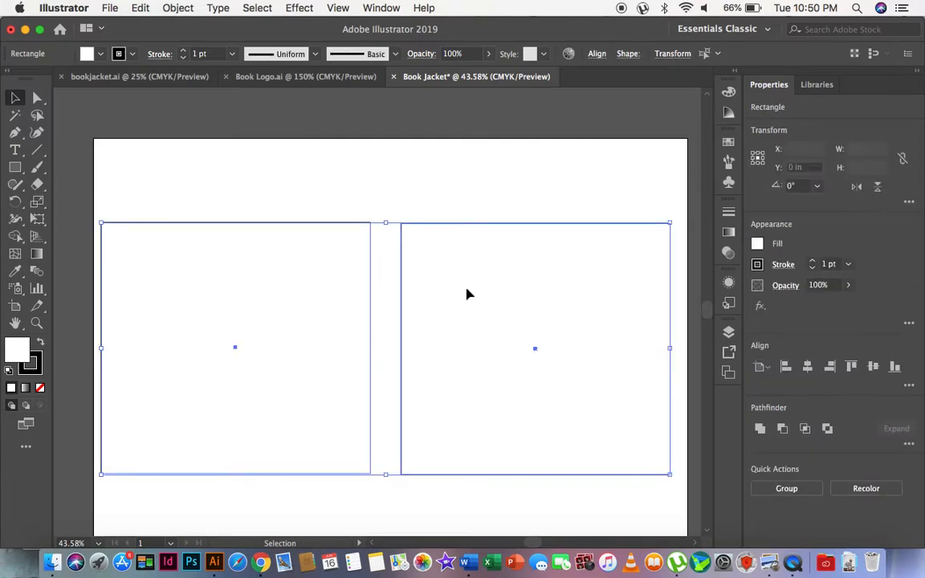
click(595, 54)
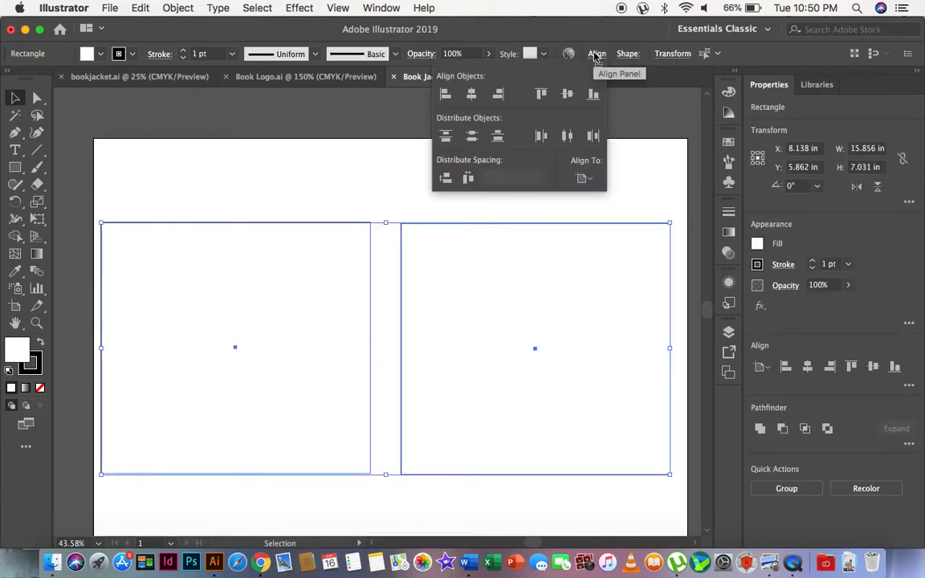
click(584, 179)
click(600, 231)
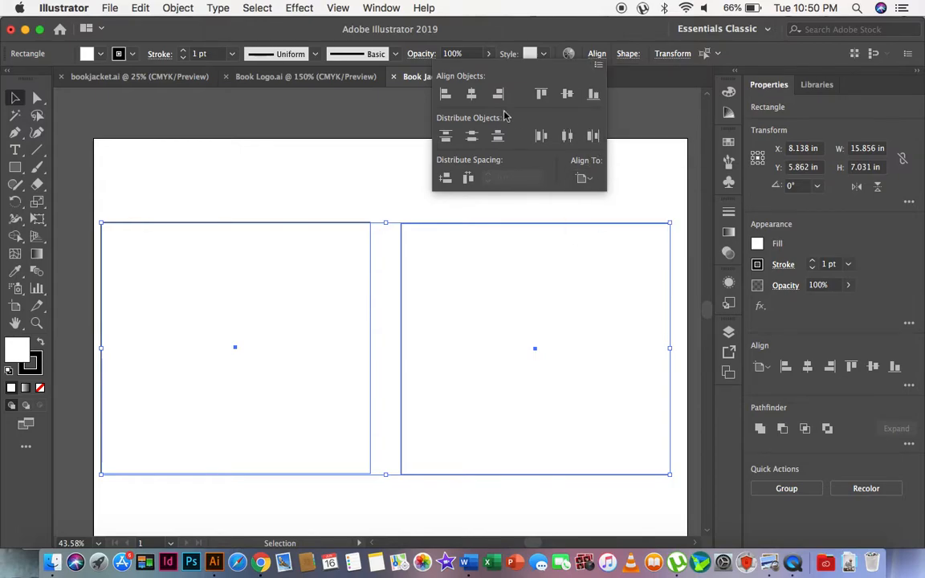
click(568, 95)
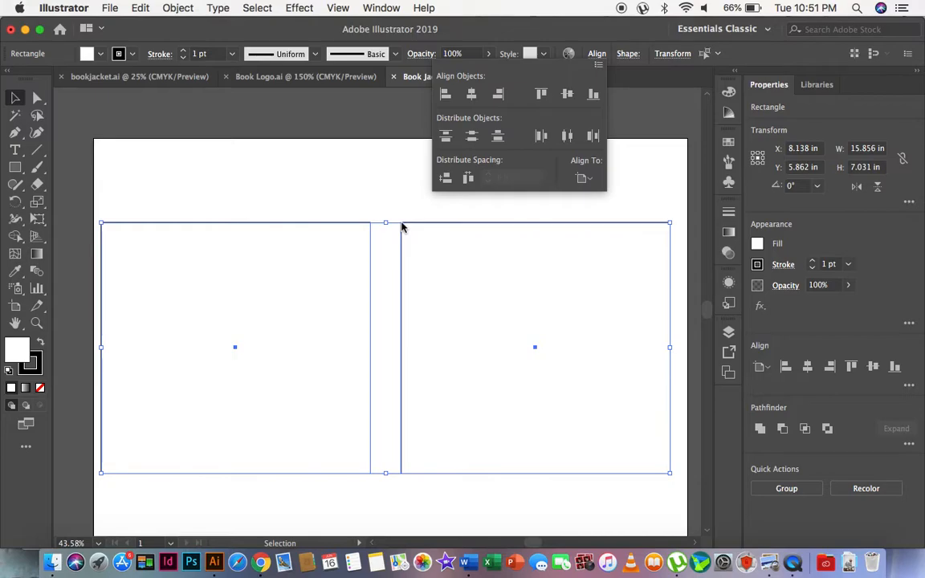
click(325, 185)
click(390, 182)
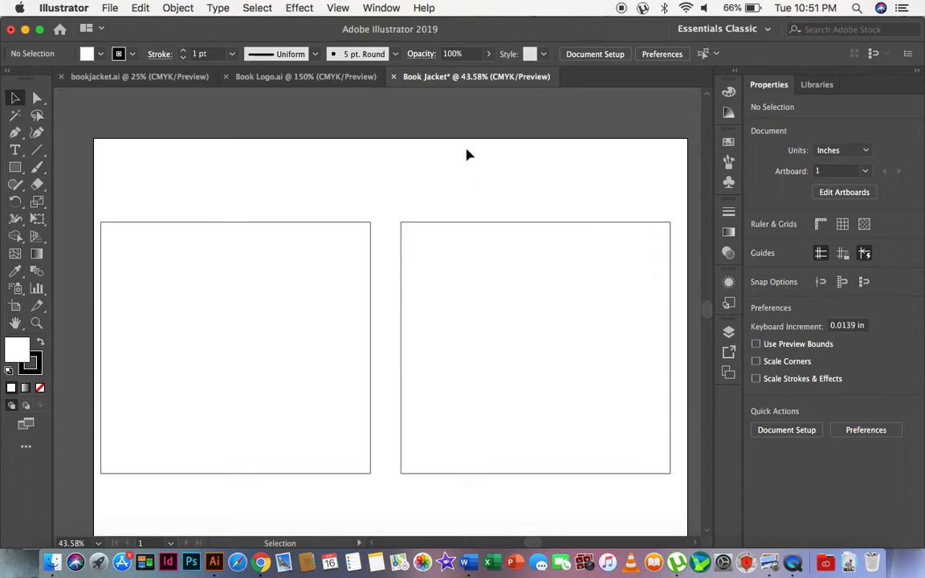
Extend the artboard outward on both sides of the cover panels to a total width of about 24.4 in.
click(600, 55)
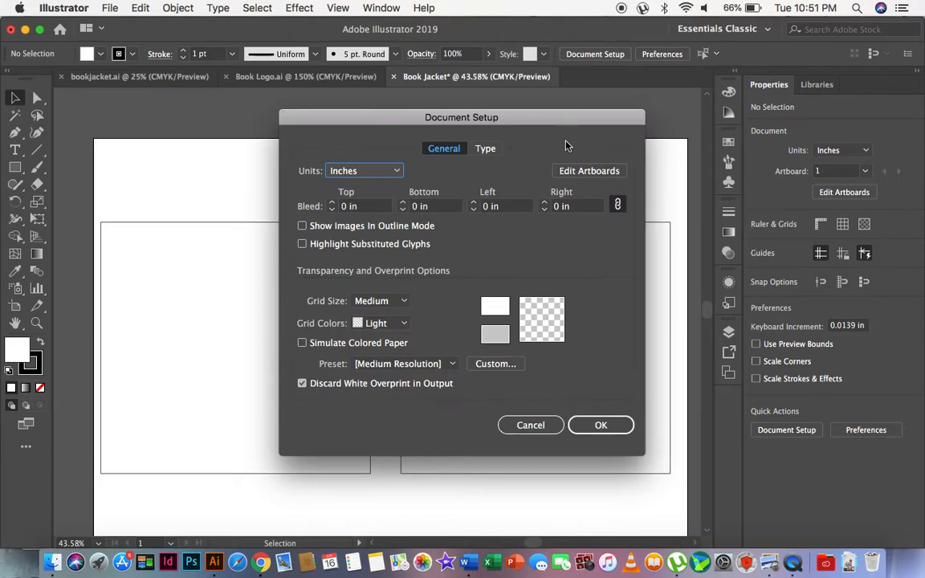
click(594, 171)
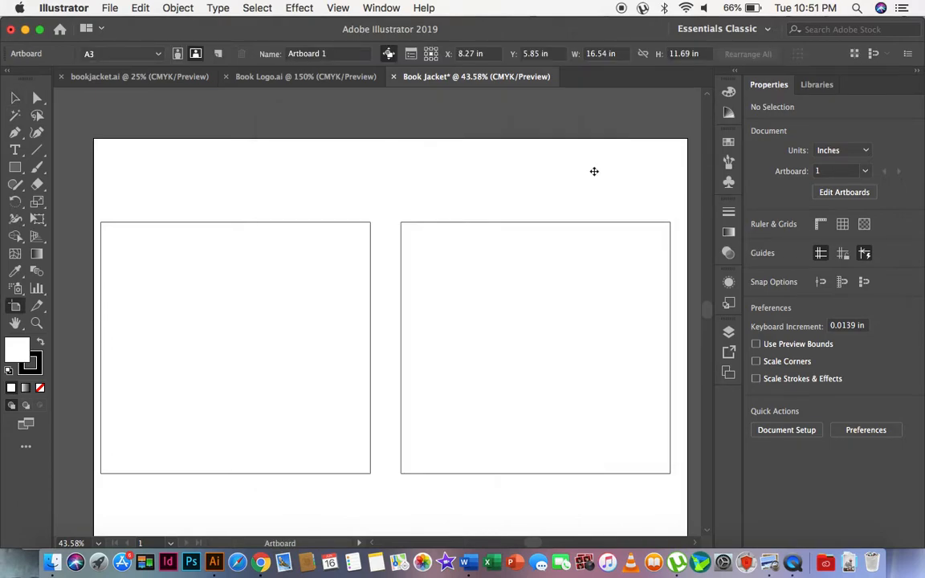
scroll(232, 245, down, 2)
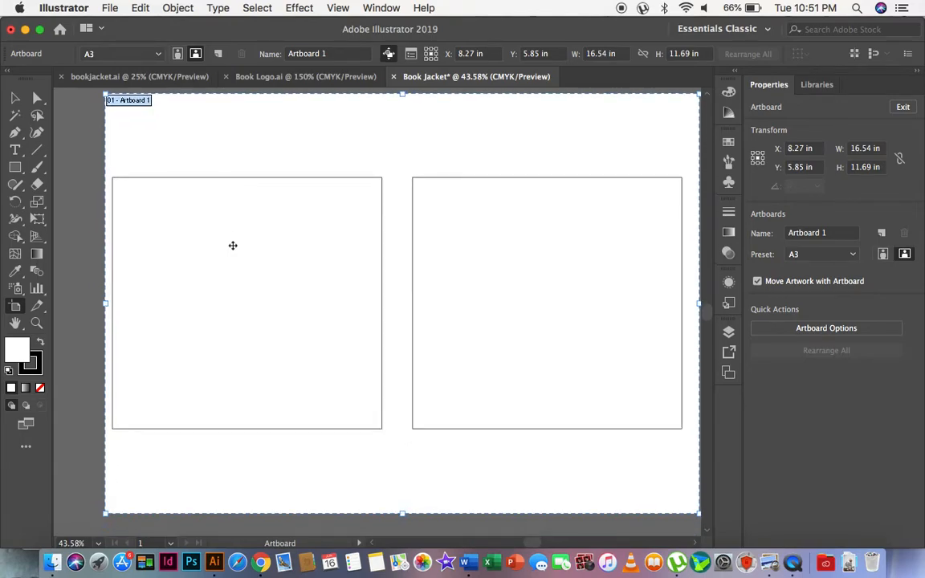
scroll(232, 244, up, 2)
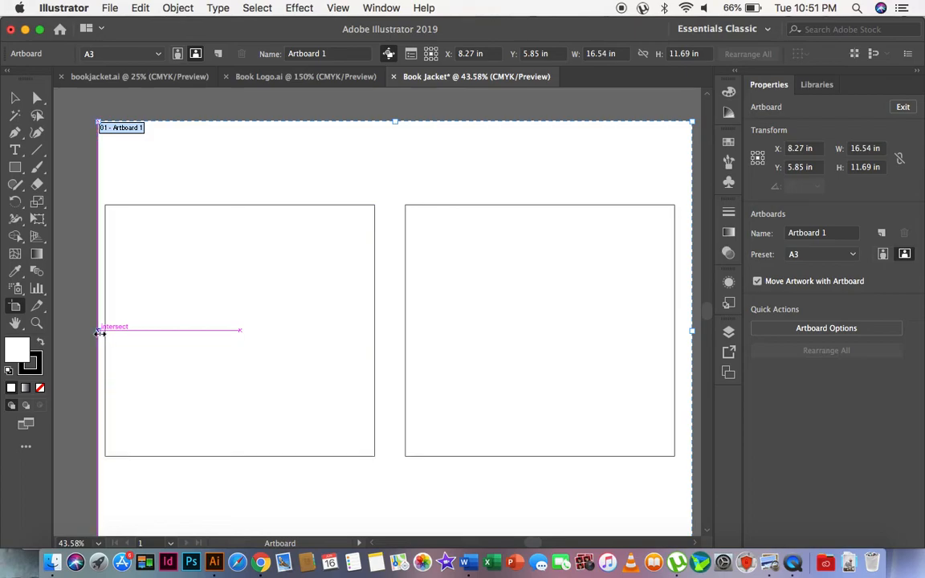
drag(99, 332, 87, 330)
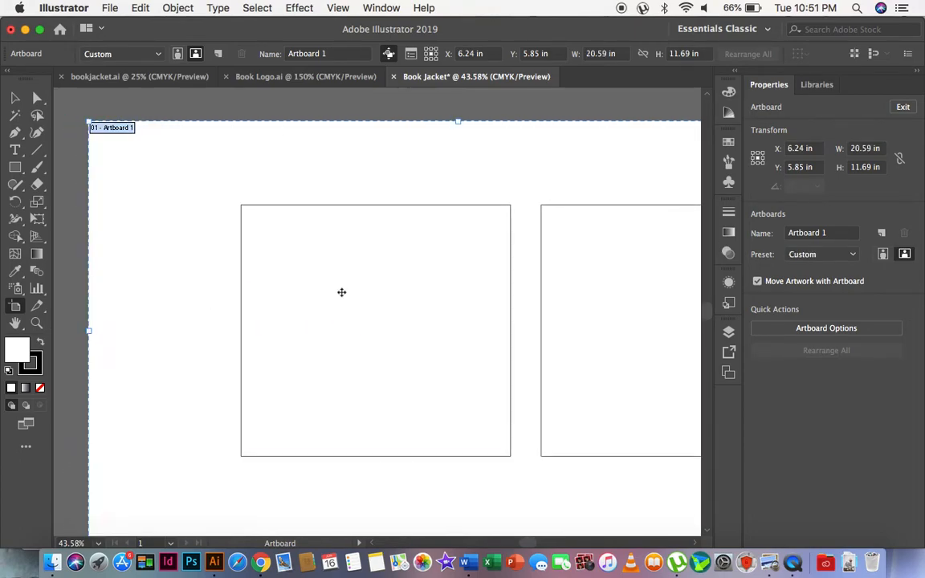
scroll(340, 291, right, 8)
drag(529, 343, 665, 341)
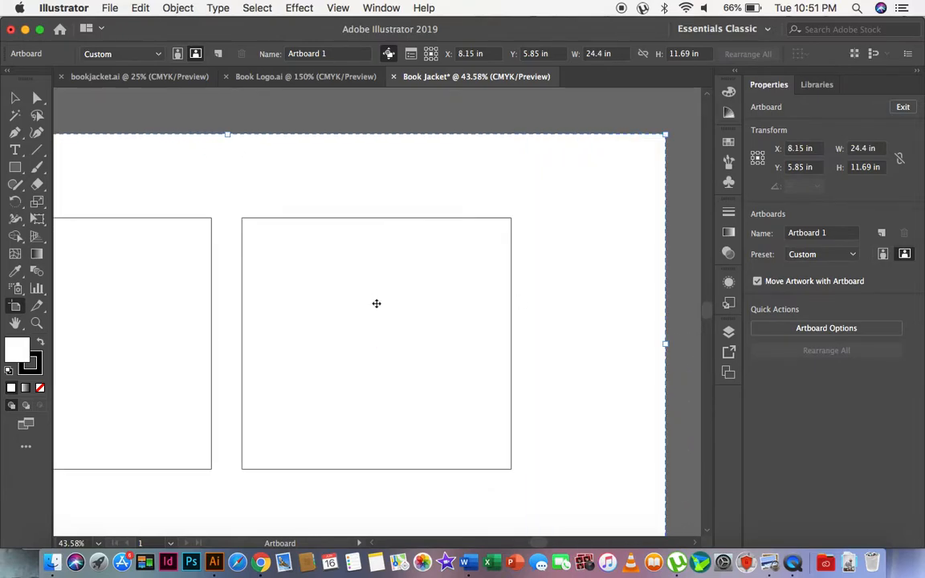
scroll(376, 303, left, 10)
scroll(377, 303, left, 1)
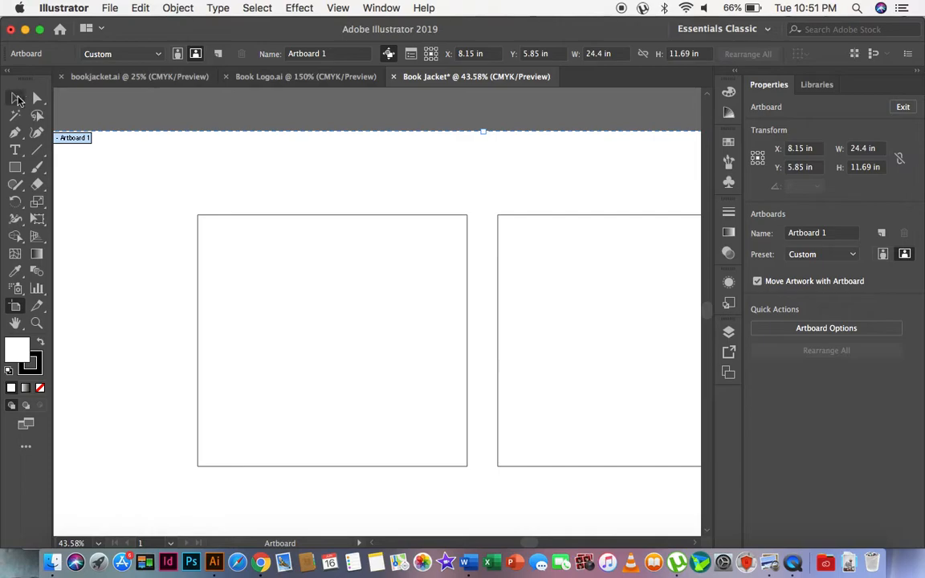
click(17, 98)
Duplicate the right cover panel in place, directly on top of the original.
scroll(539, 256, down, 3)
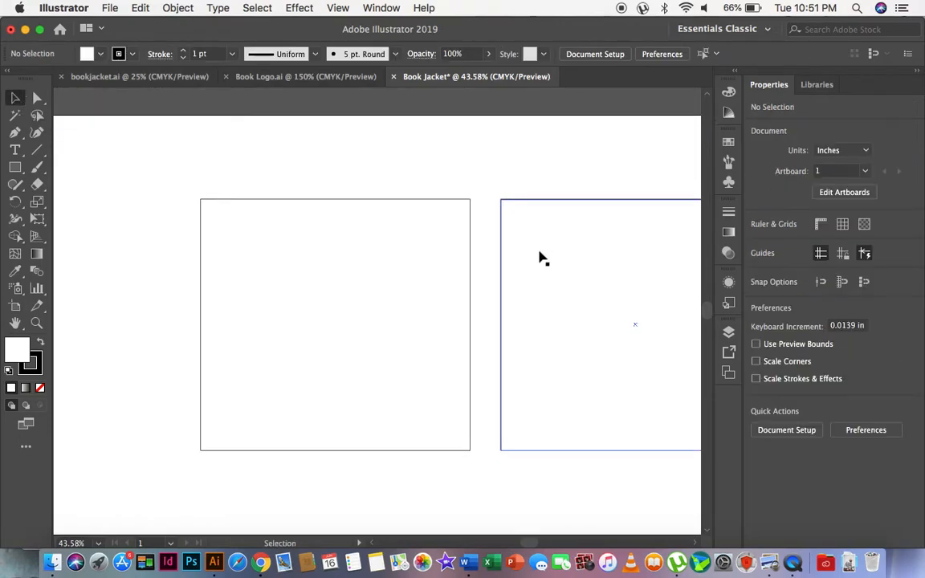
scroll(539, 256, right, 1)
scroll(539, 256, up, 2)
scroll(539, 256, right, 5)
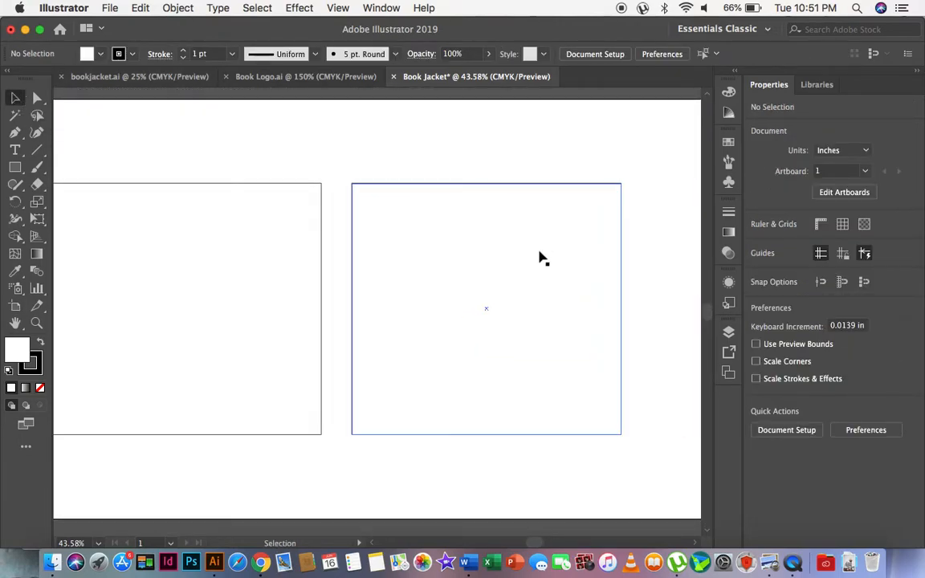
click(410, 238)
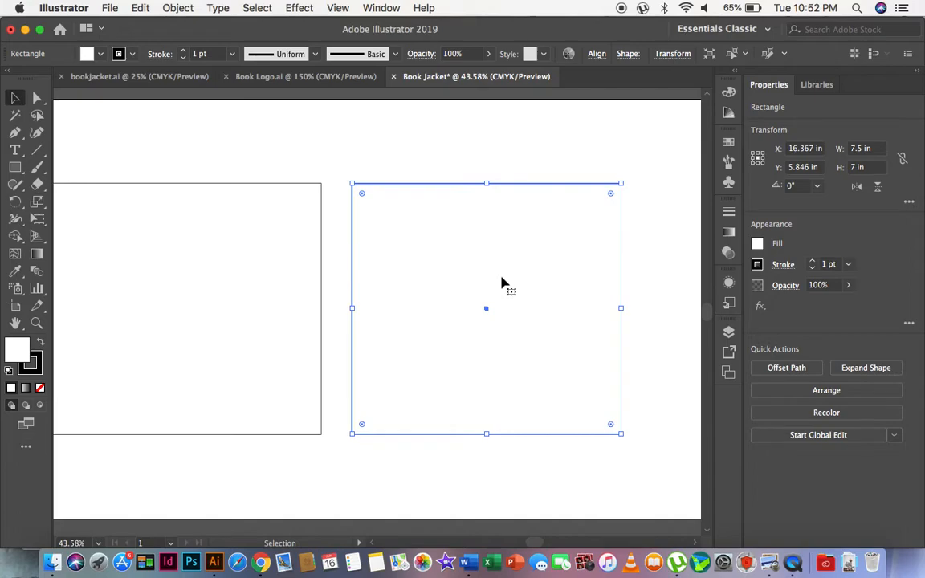
key(a)
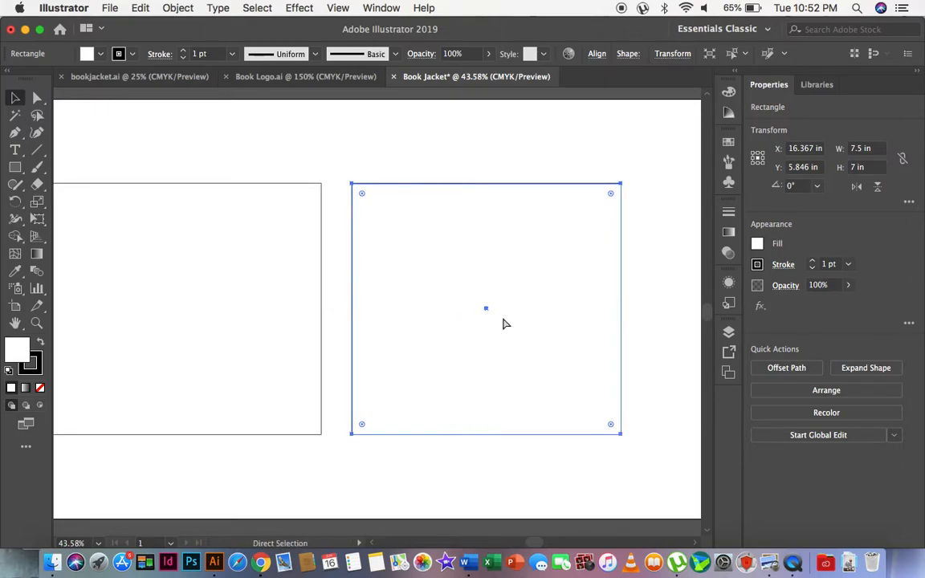
key(v)
drag(622, 308, 665, 308)
drag(510, 303, 531, 348)
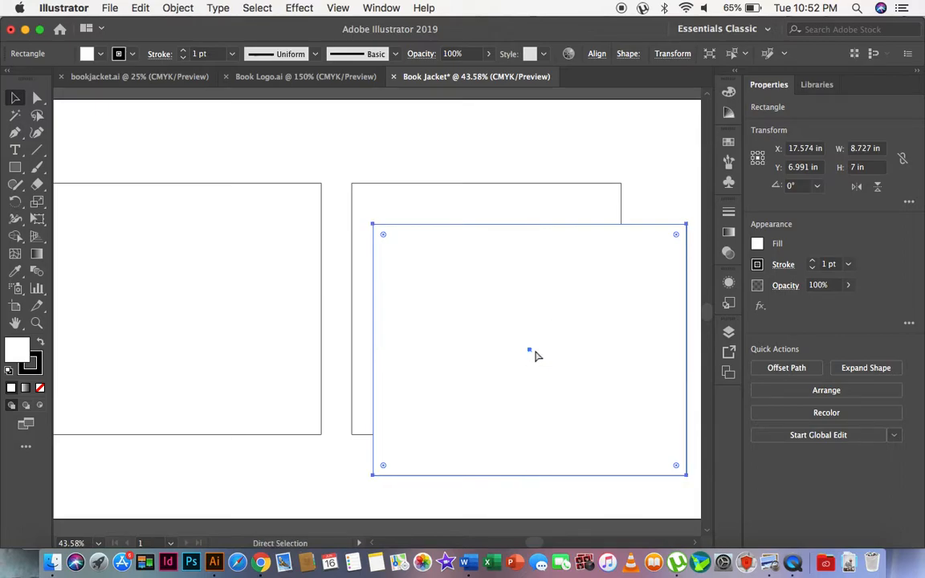
key(super+z)
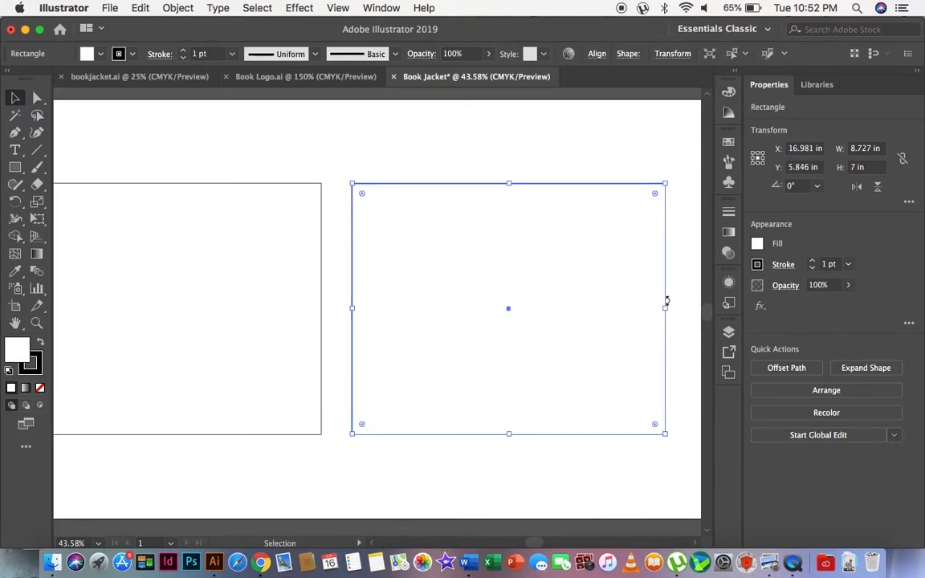
Resize the duplicate into a narrow spine strip extending from the right cover's inner edge into the gap, and set its width to 0.5 in.
drag(668, 306, 337, 322)
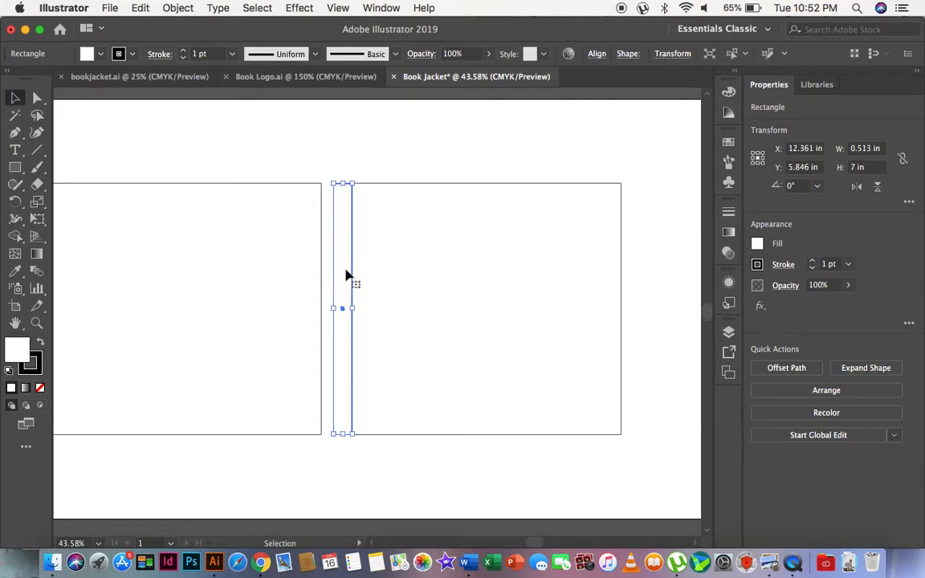
click(361, 149)
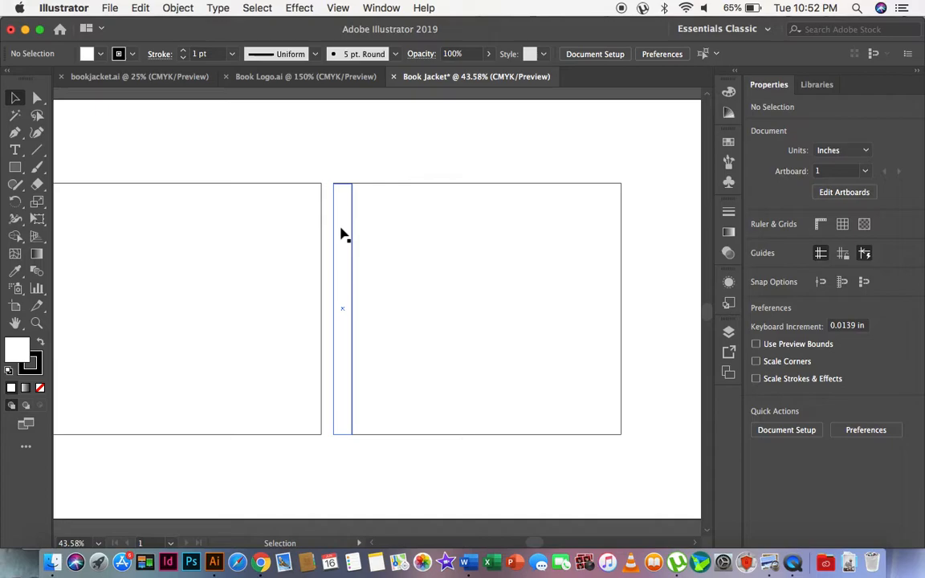
click(342, 232)
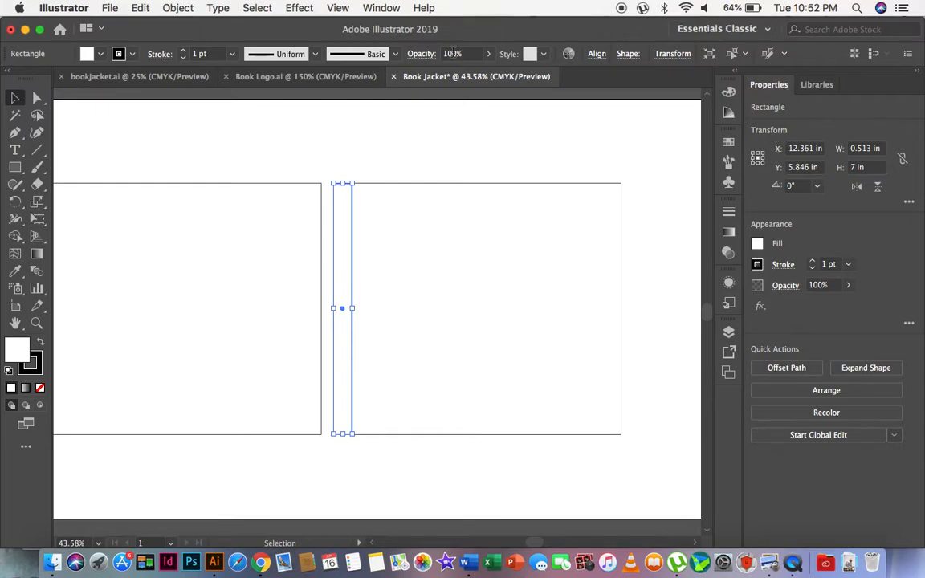
click(382, 7)
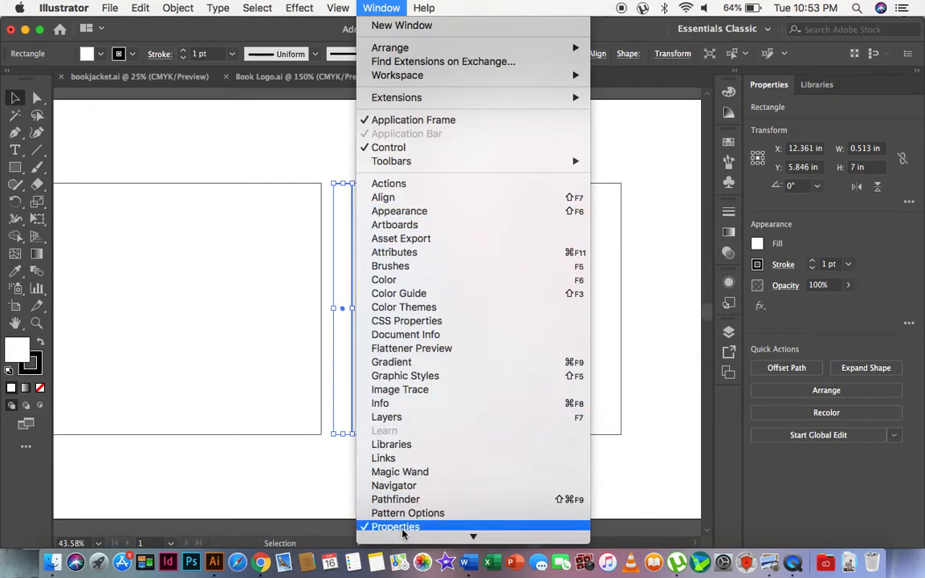
click(852, 109)
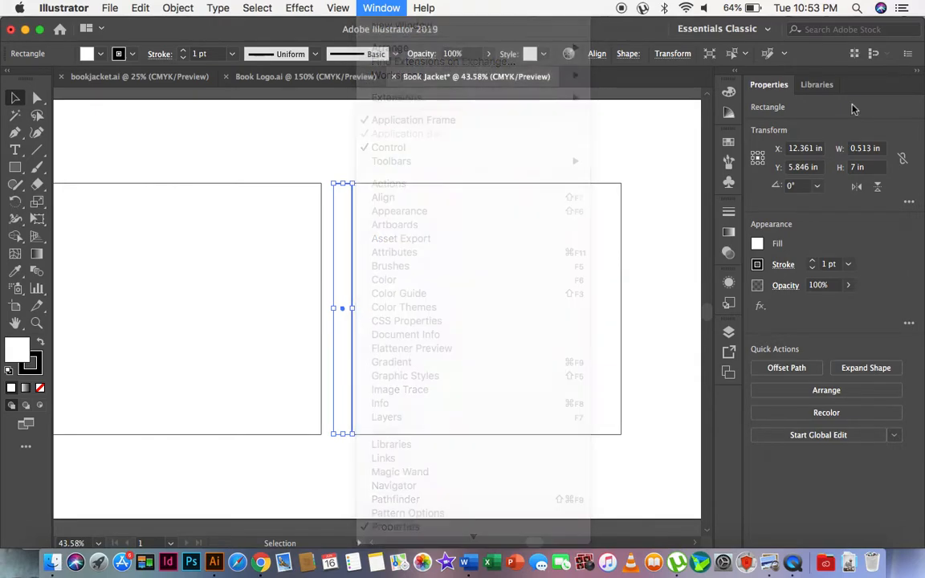
click(871, 149)
double_click(871, 149)
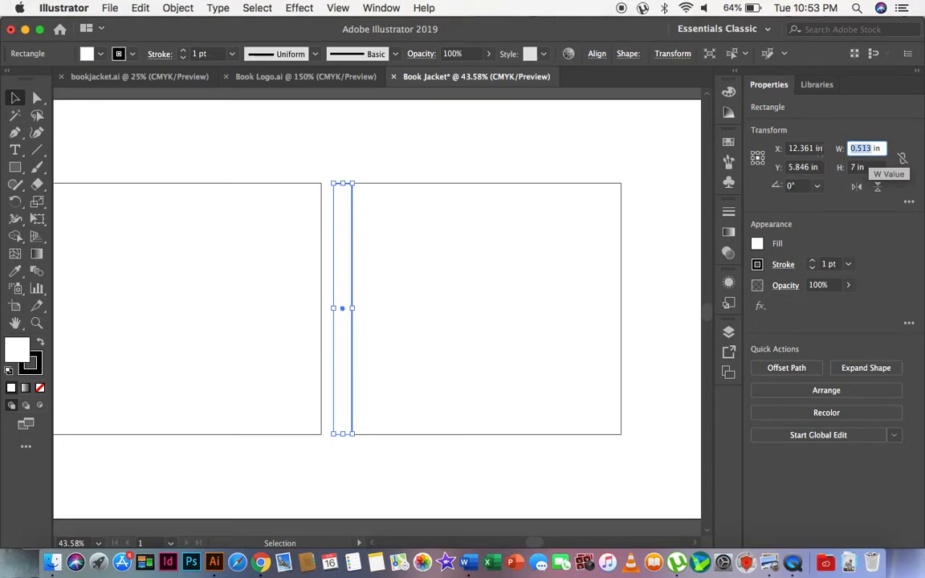
text(0)
text(.5)
key(Return)
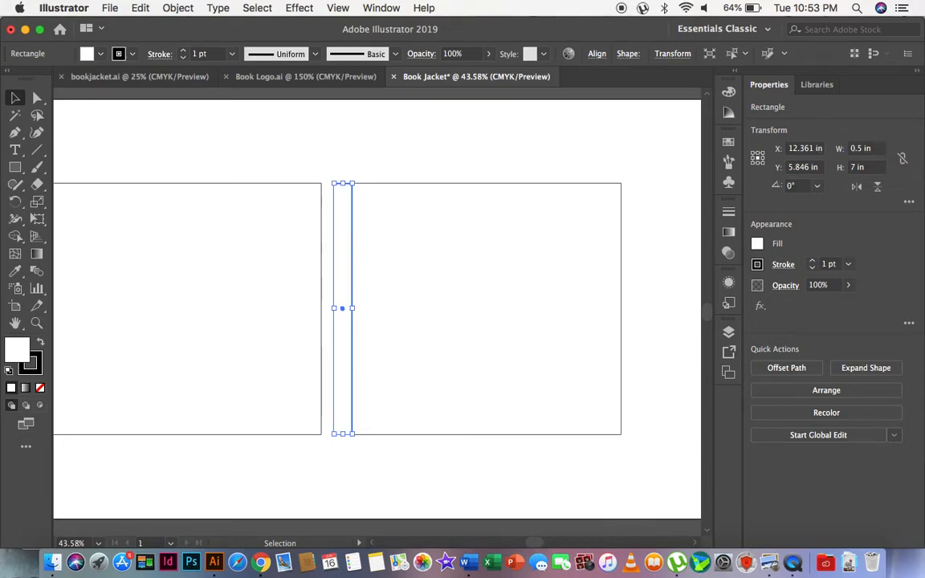
click(371, 157)
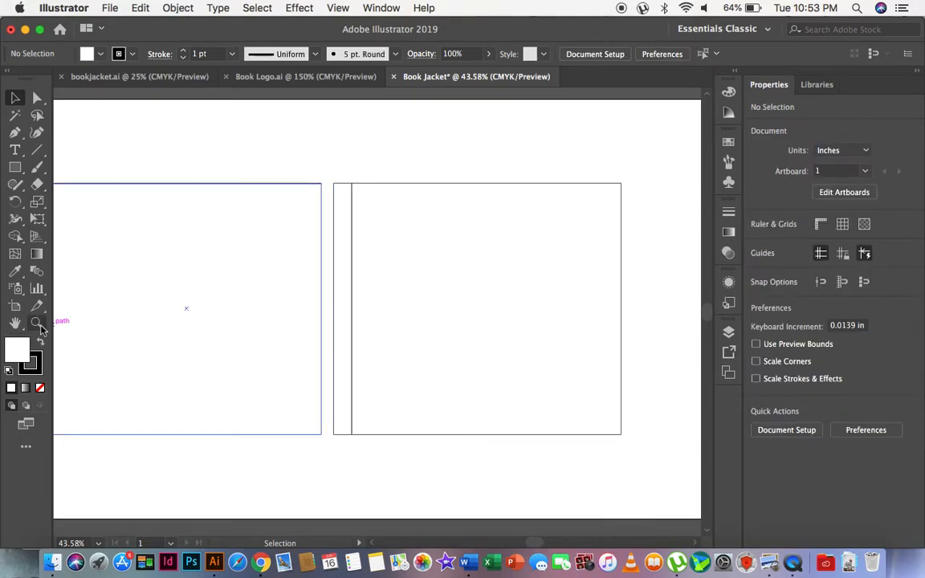
Nudge the spine strip so its edge sits flush against the right cover panel's inner edge.
click(36, 323)
drag(301, 171, 466, 254)
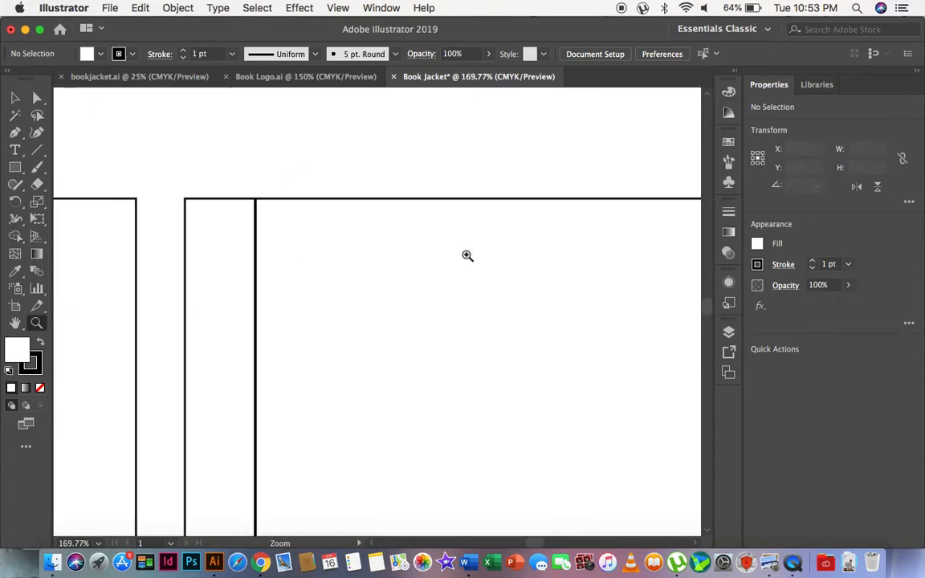
click(13, 99)
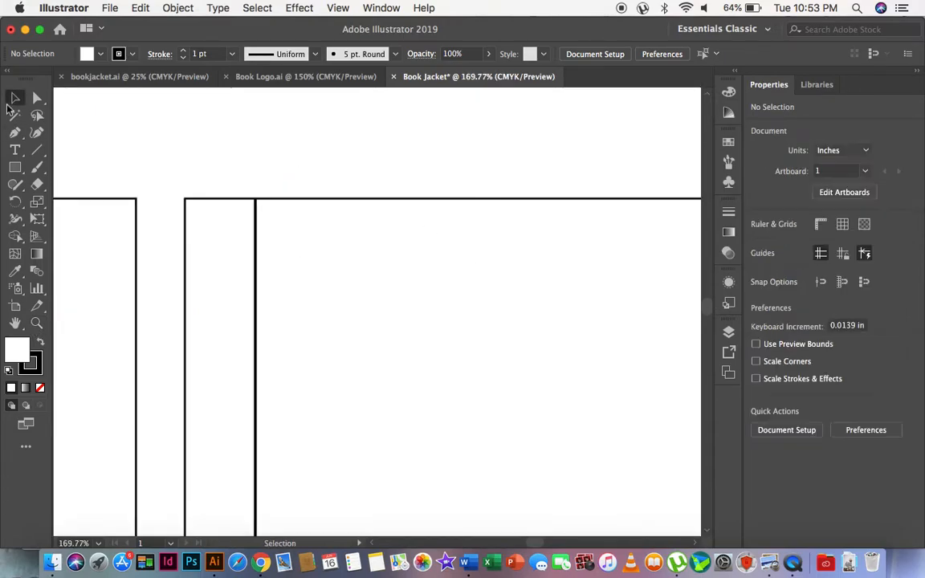
click(203, 303)
drag(218, 336, 241, 330)
key(super+z)
click(270, 180)
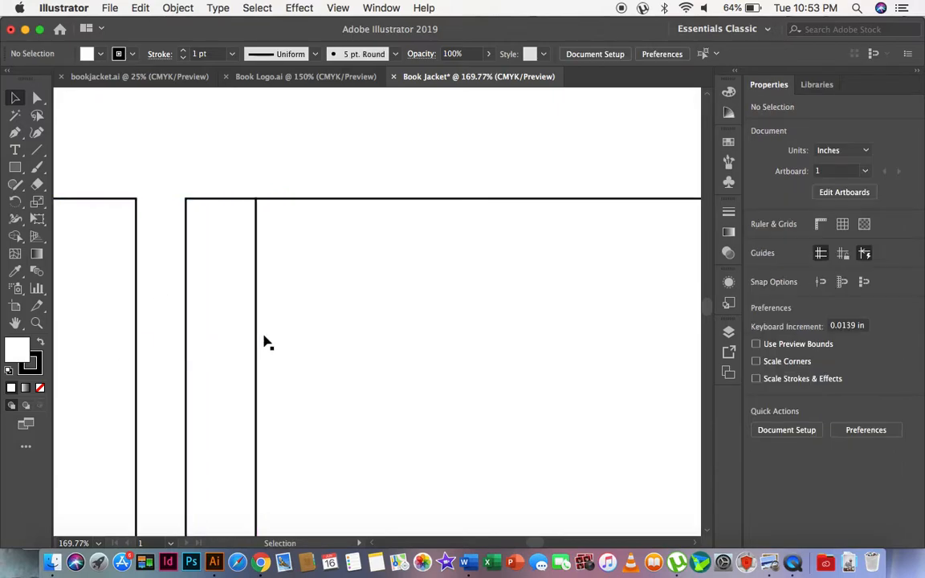
Move the left cover panel horizontally to about X 8.37 in so it sits flush against the spine strip.
click(108, 363)
scroll(131, 213, left, 2)
scroll(131, 212, up, 1)
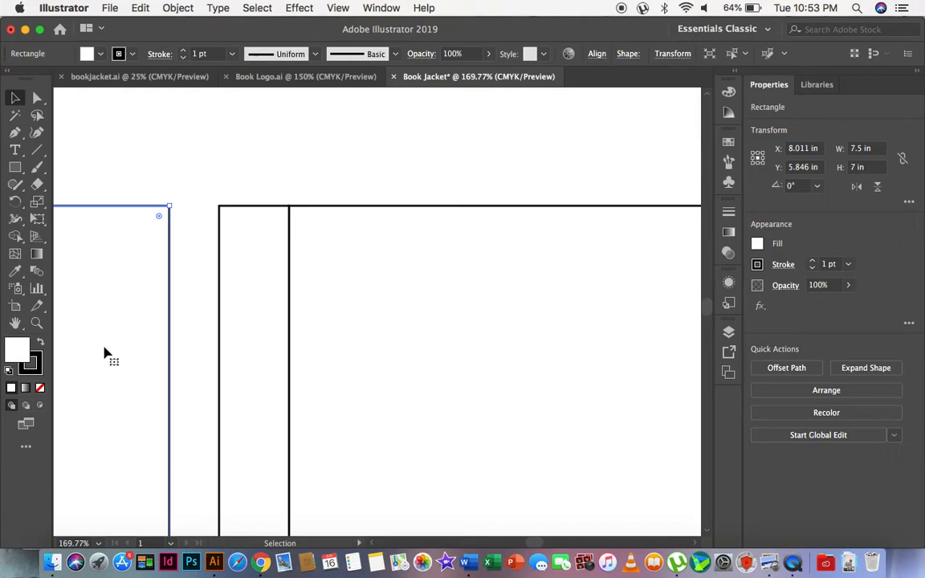
drag(105, 352, 155, 353)
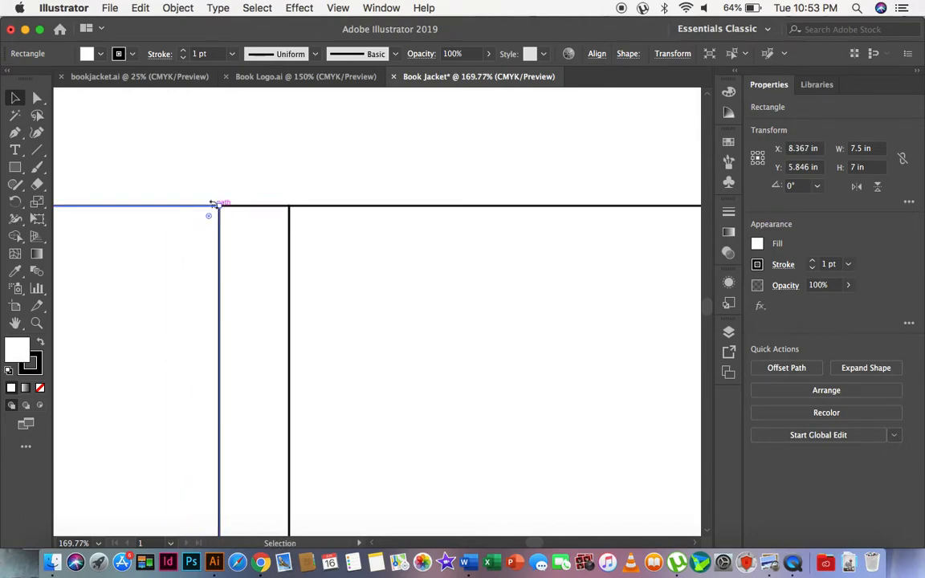
click(273, 182)
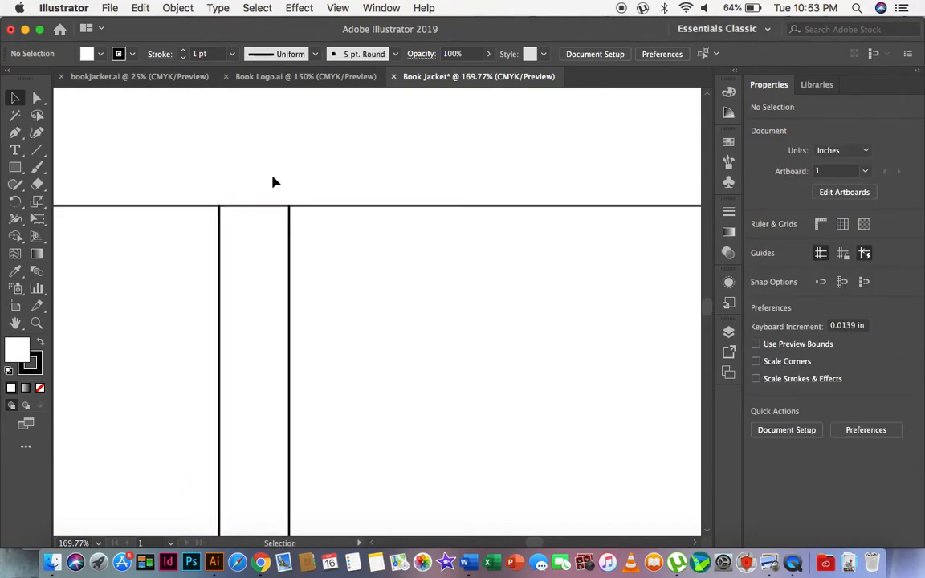
Examine the joins between the spine strip and the two cover panels up close and in the overall layout.
click(36, 323)
drag(238, 200, 429, 312)
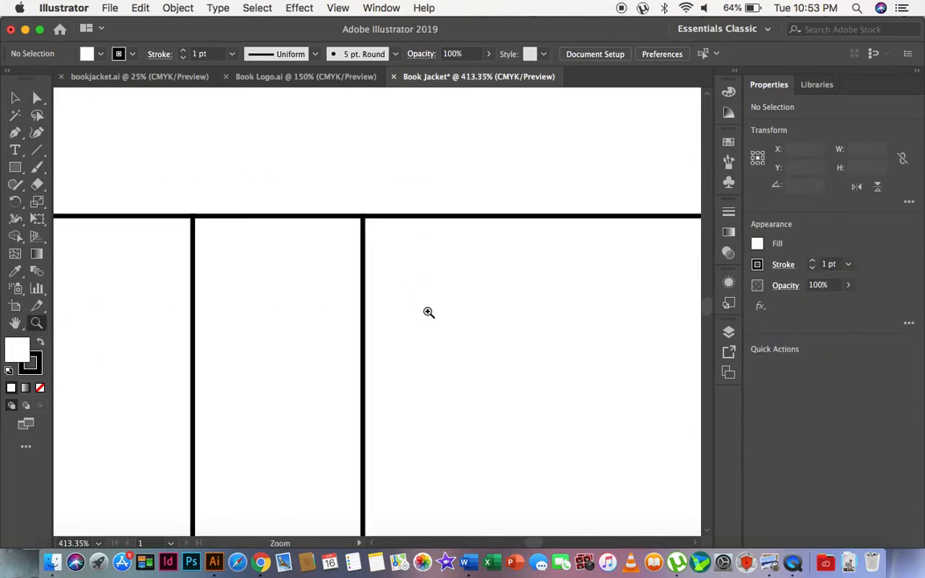
alt+click(259, 332)
alt+click(259, 332)
alt+click(259, 332)
alt+click(616, 405)
alt+click(615, 405)
alt+click(615, 405)
alt+click(376, 417)
alt+click(376, 417)
alt+click(376, 417)
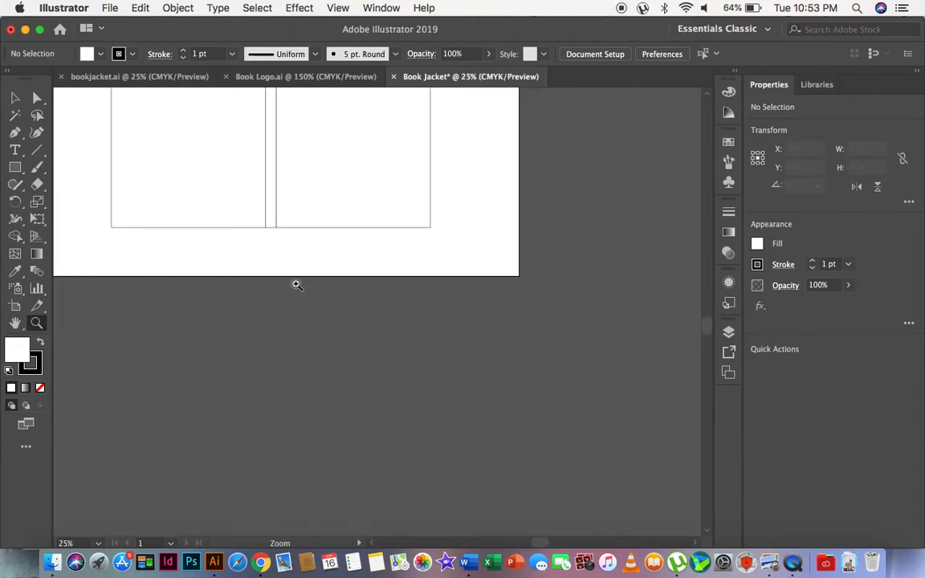
click(296, 284)
click(398, 216)
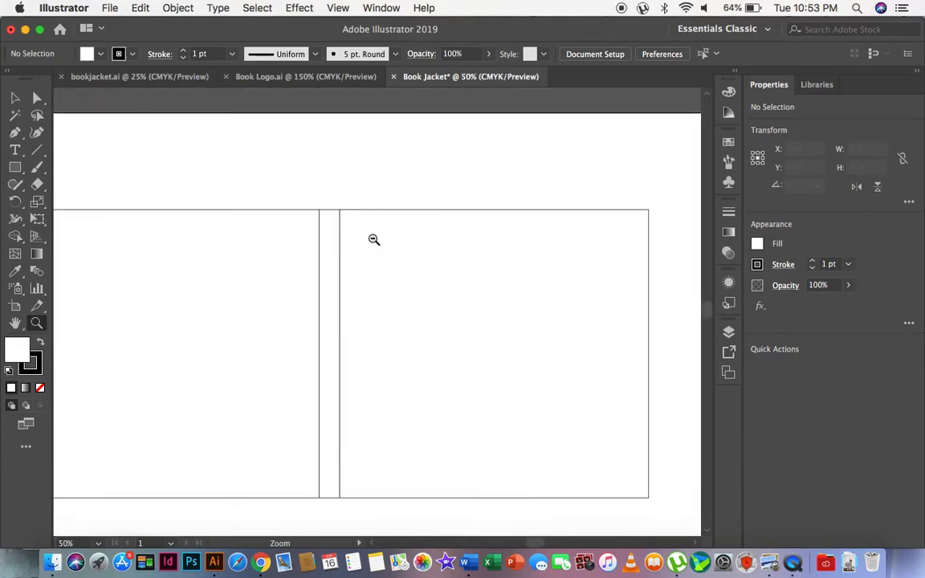
Add a two-line text label reading FRONT COVER above the right cover panel.
alt+click(341, 275)
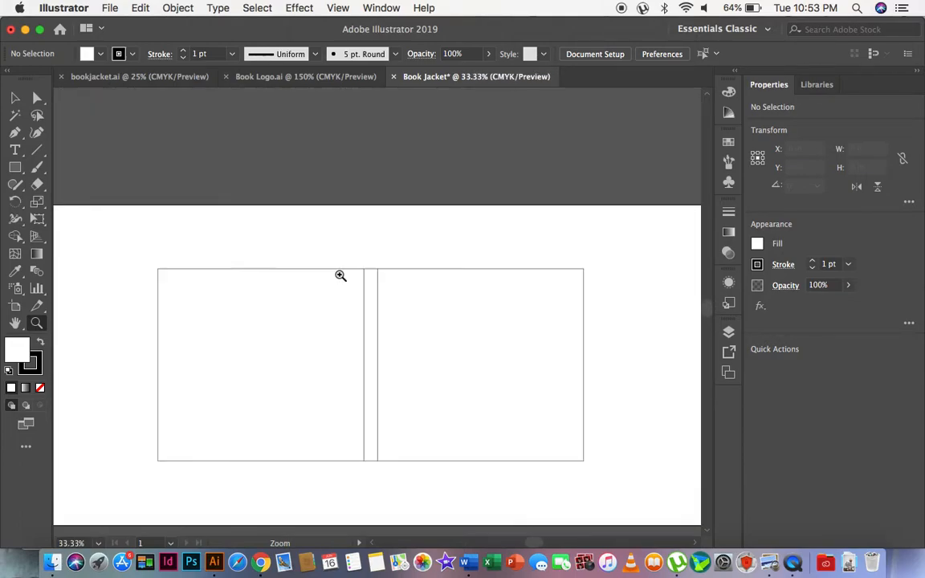
click(14, 150)
click(461, 254)
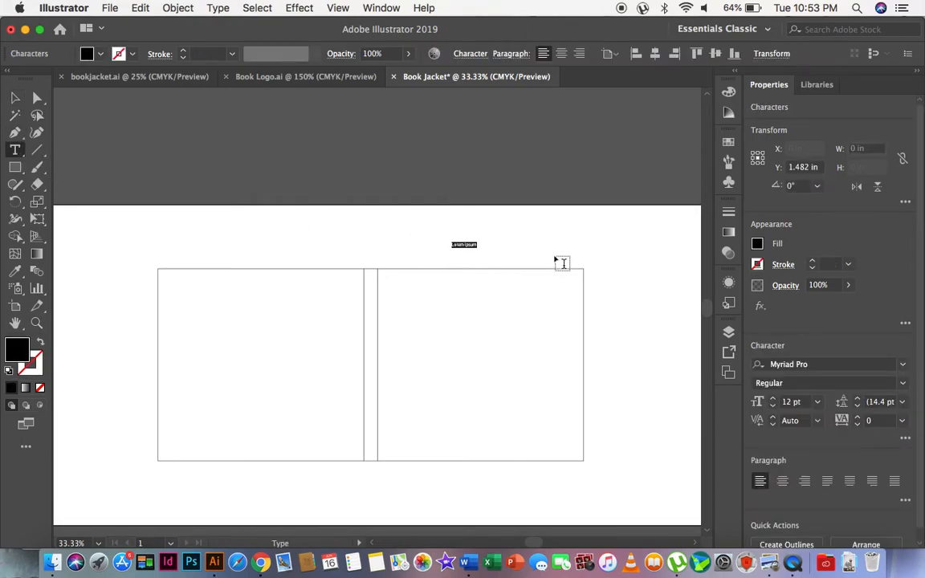
key(BackSpace)
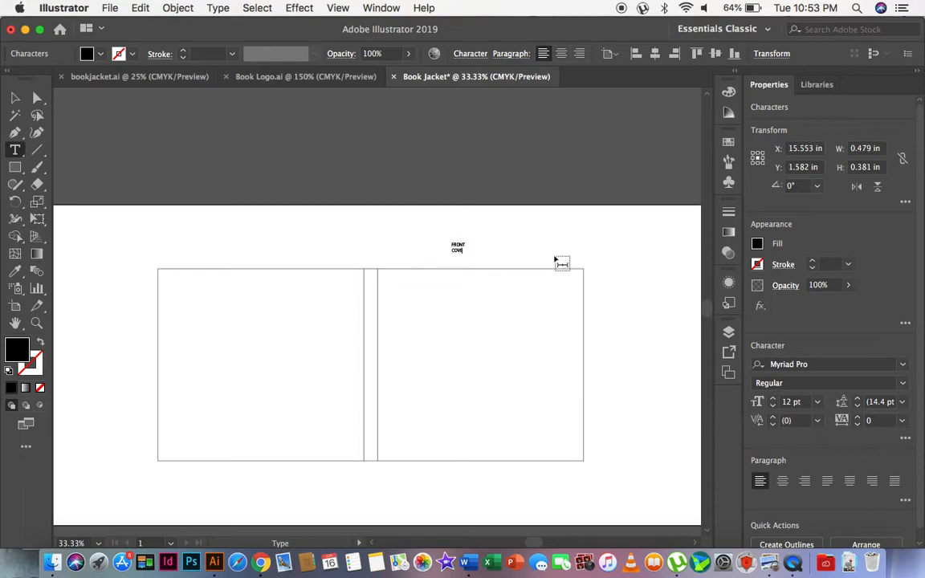
click(15, 97)
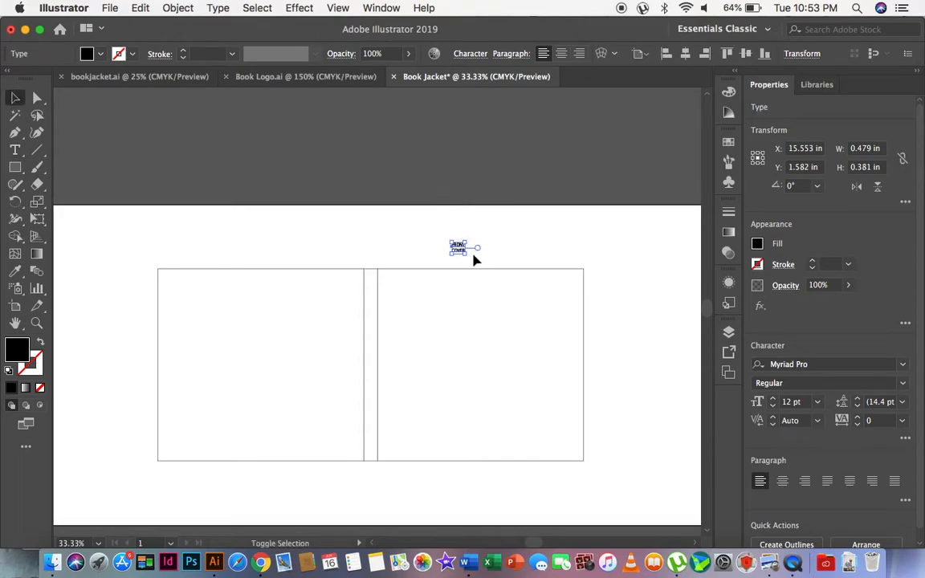
Enlarge the FRONT COVER label to about 27.8 pt with centred text and place a copy above the left cover panel.
drag(464, 254, 264, 258)
click(561, 53)
click(528, 226)
Replace the text of the copied label above the left cover panel with BACK COVER on two lines.
double_click(261, 257)
key(super+a)
text(B)
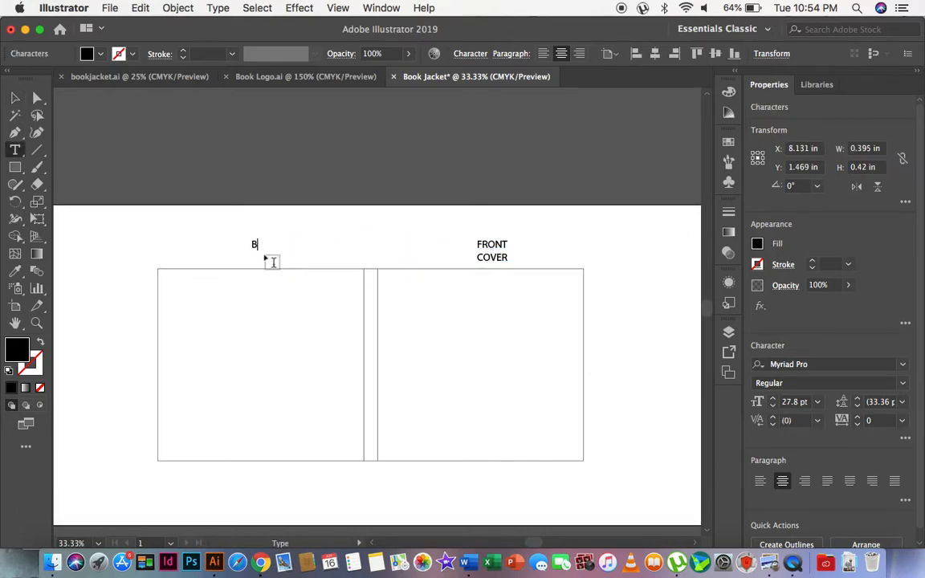
text(aCK)
key(Return)
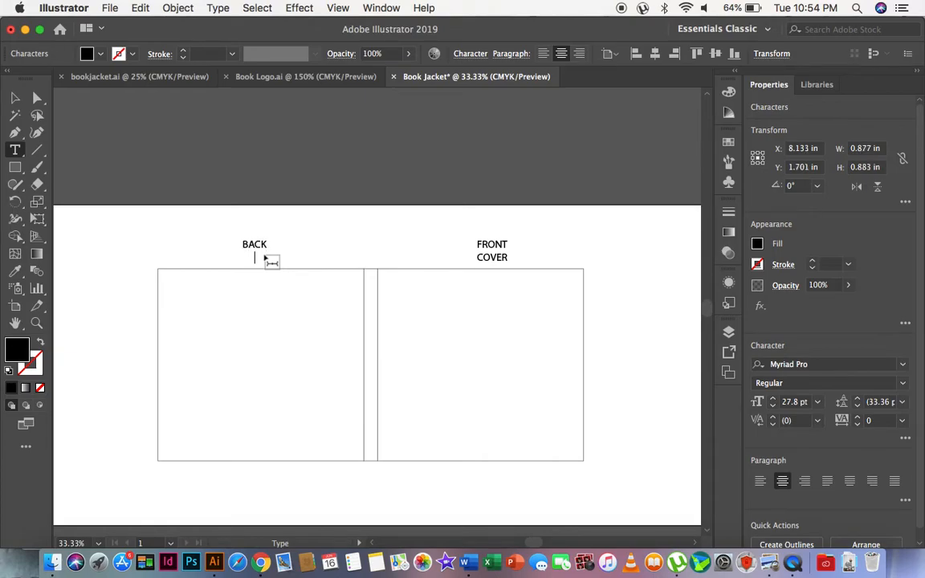
text(COVER)
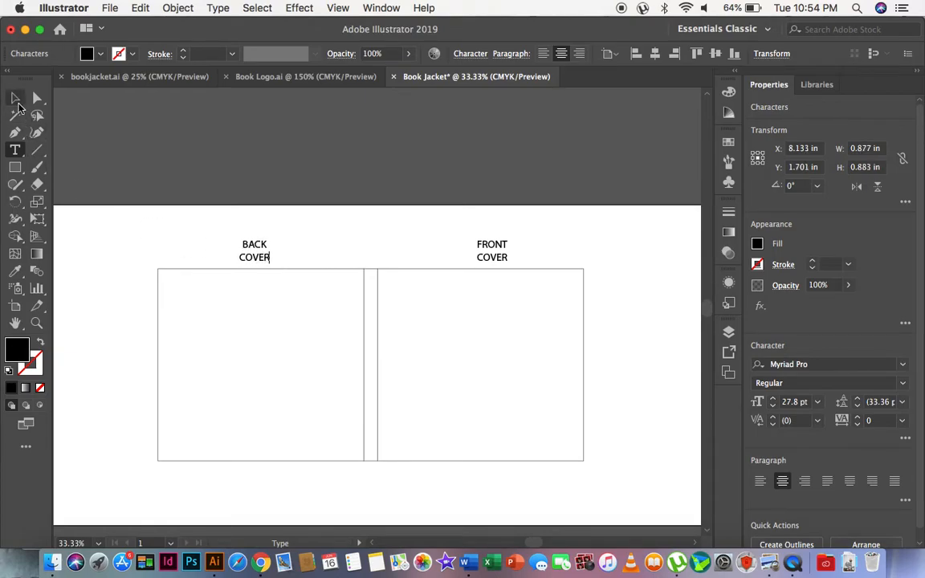
key(Escape)
key(a)
Duplicate the BACK COVER label above the spine strip and change the copy's text to SPINE.
drag(265, 257, 382, 242)
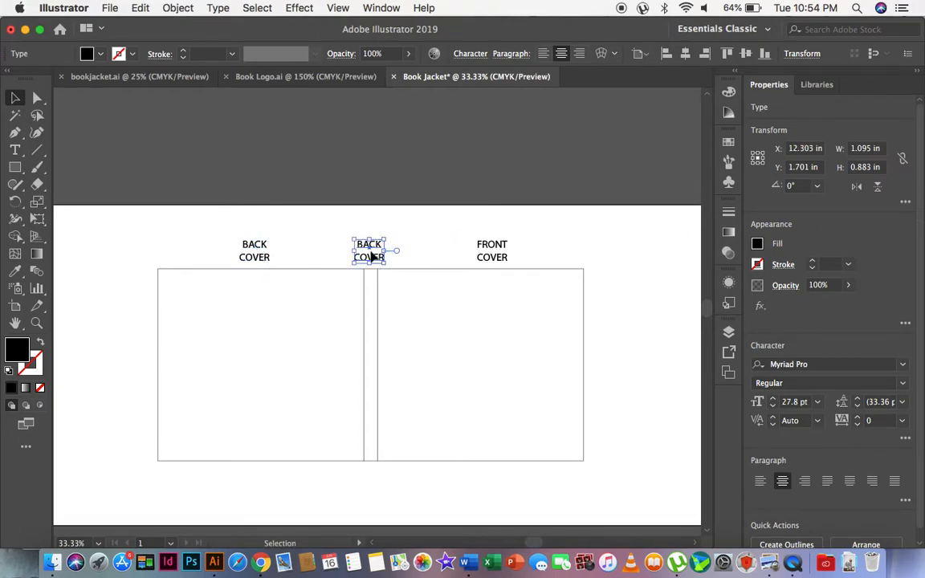
double_click(371, 252)
key(ctrl+a)
text(SPINE)
Rotate the SPINE label to 270° so it reads vertically above the spine strip.
click(14, 97)
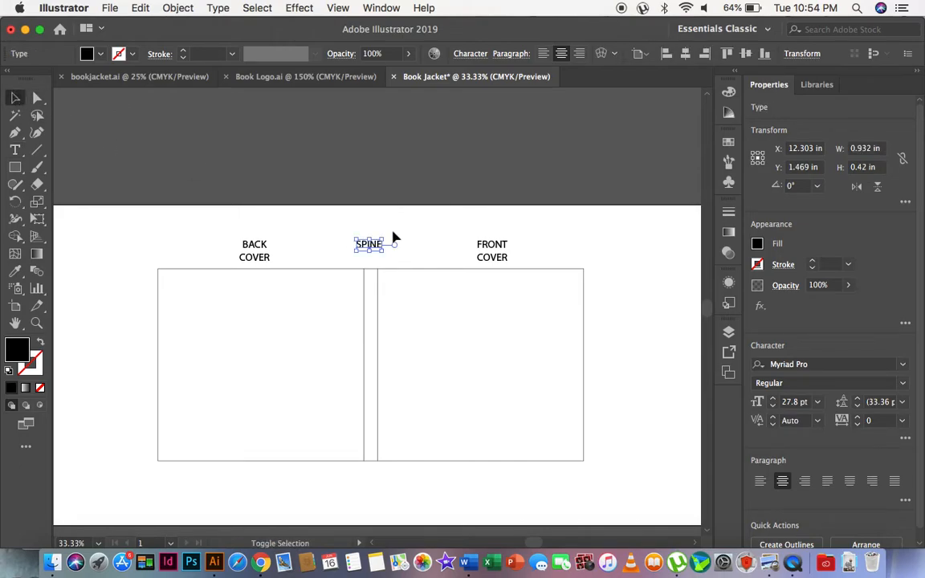
drag(386, 233, 380, 262)
click(410, 245)
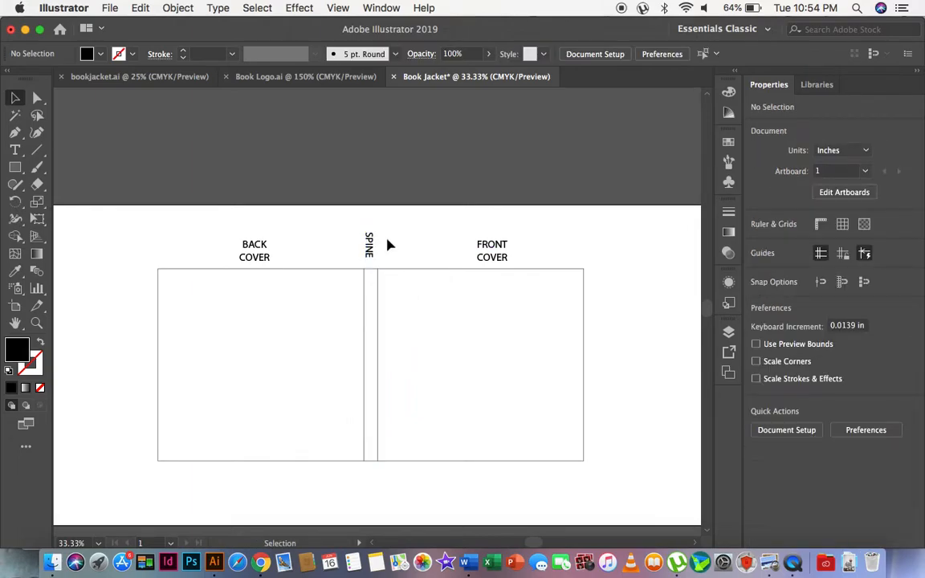
Set the font of the BACK COVER, SPINE and FRONT COVER labels to Helvetica Bold.
click(254, 256)
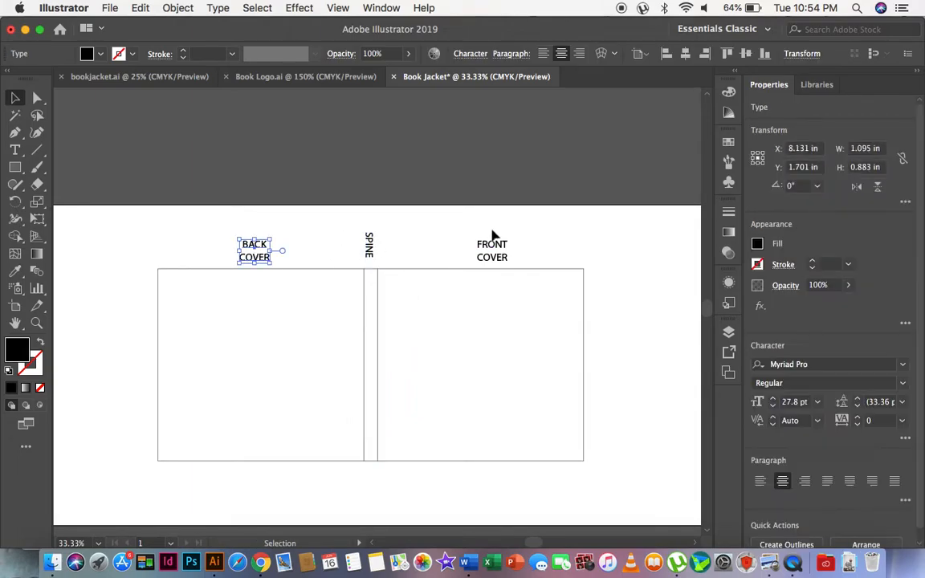
shift+click(492, 249)
shift+click(368, 260)
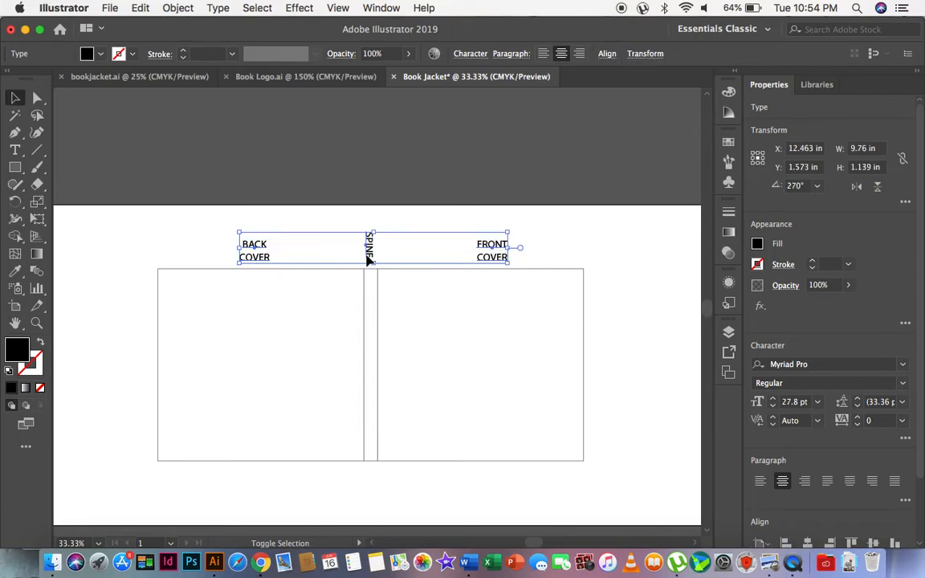
click(482, 56)
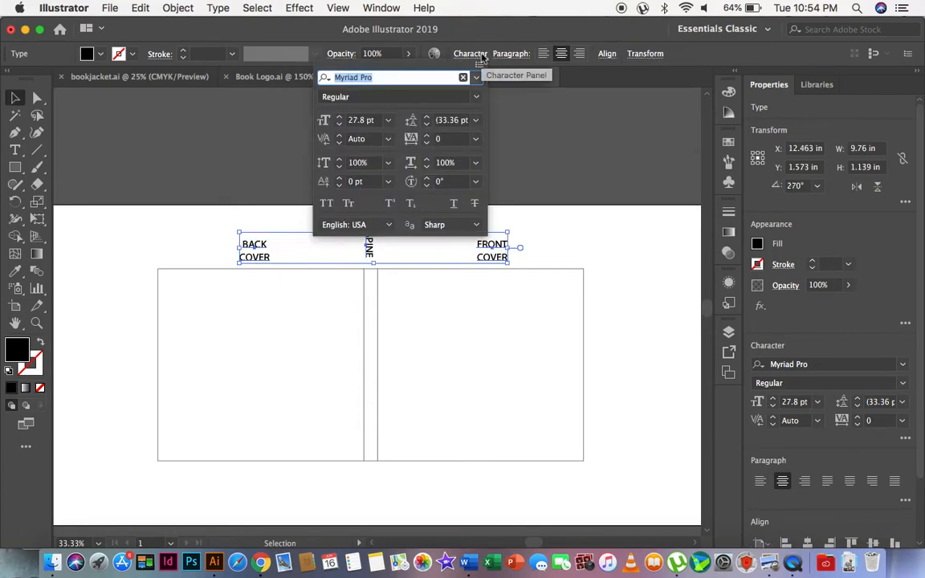
click(477, 97)
click(390, 65)
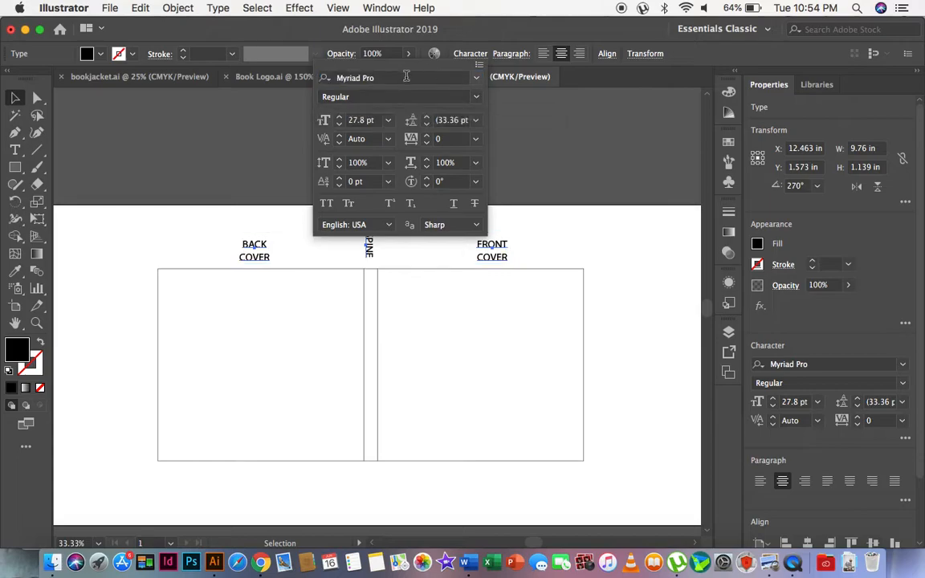
click(363, 78)
text(HELVE)
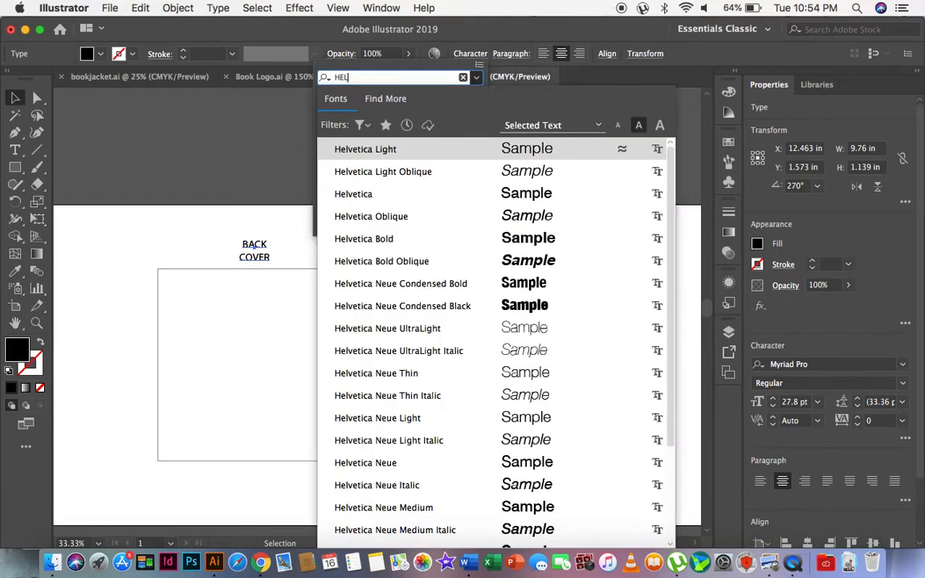
click(440, 240)
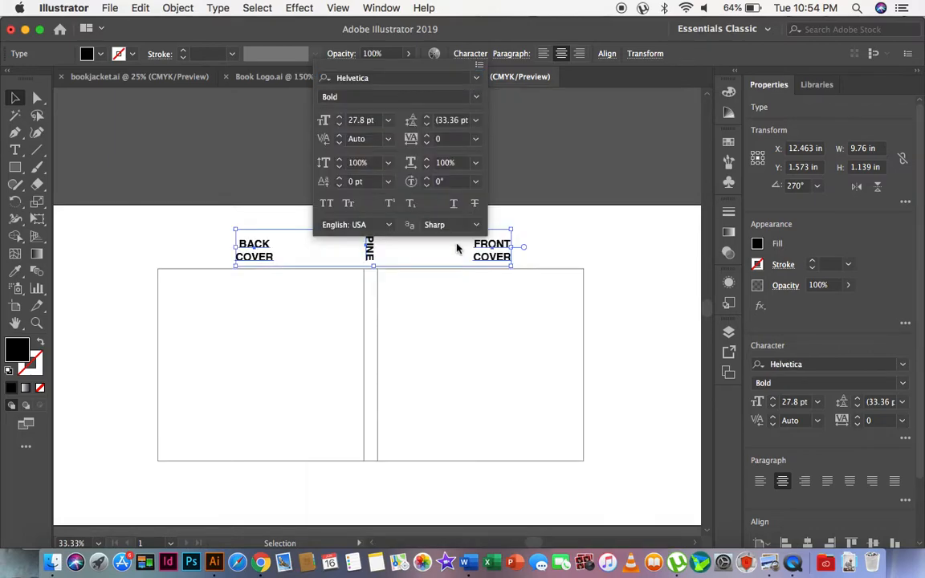
click(234, 183)
click(136, 135)
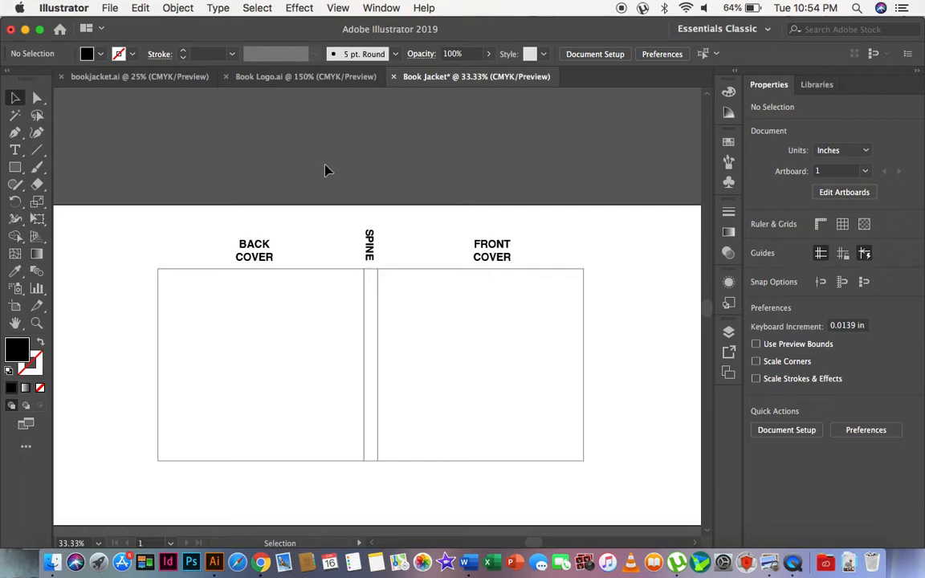
Duplicate the FRONT COVER label horizontally into the empty flap area beyond the front cover panel's outer edge, at about X 21.46 in.
click(36, 323)
click(438, 295)
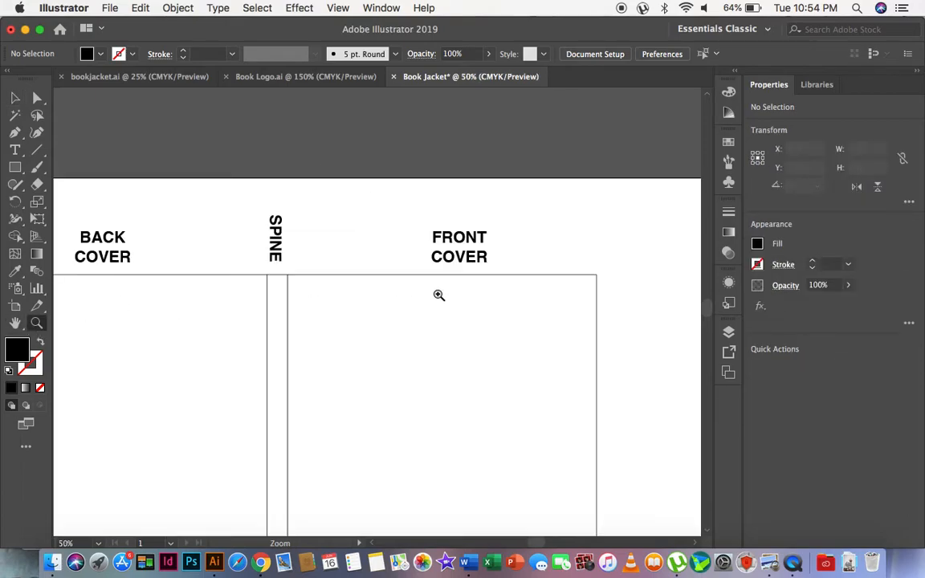
alt+click(438, 294)
scroll(169, 249, left, 5)
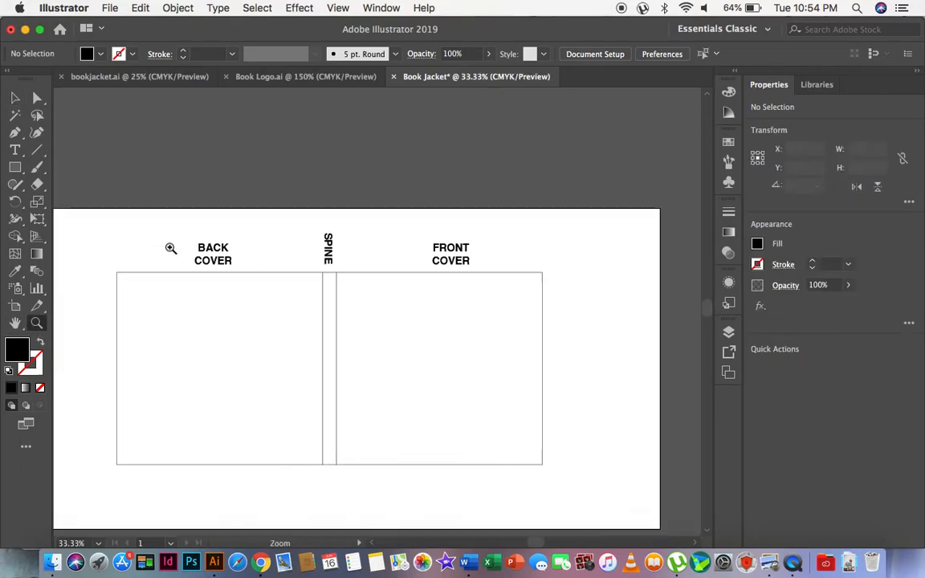
drag(105, 206, 608, 502)
scroll(402, 357, right, 5)
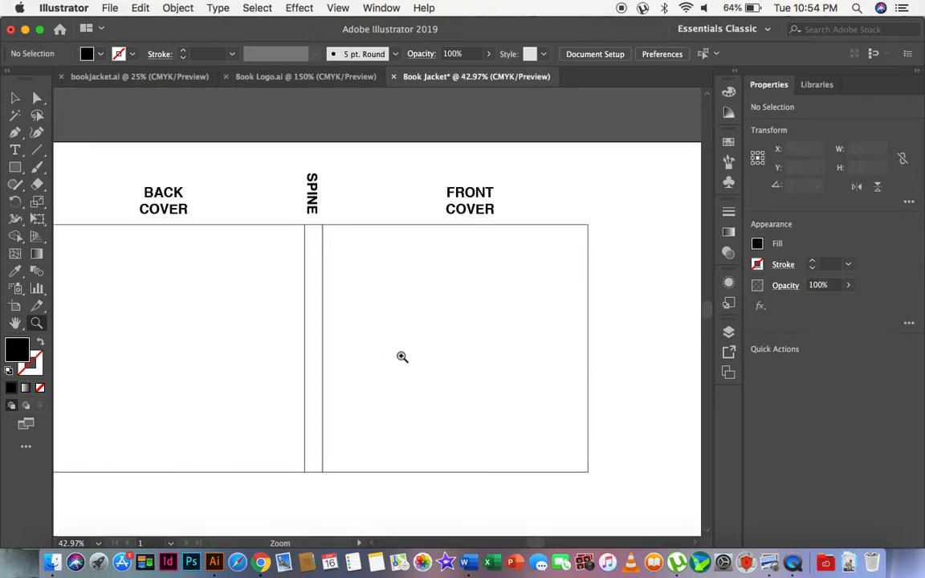
click(14, 97)
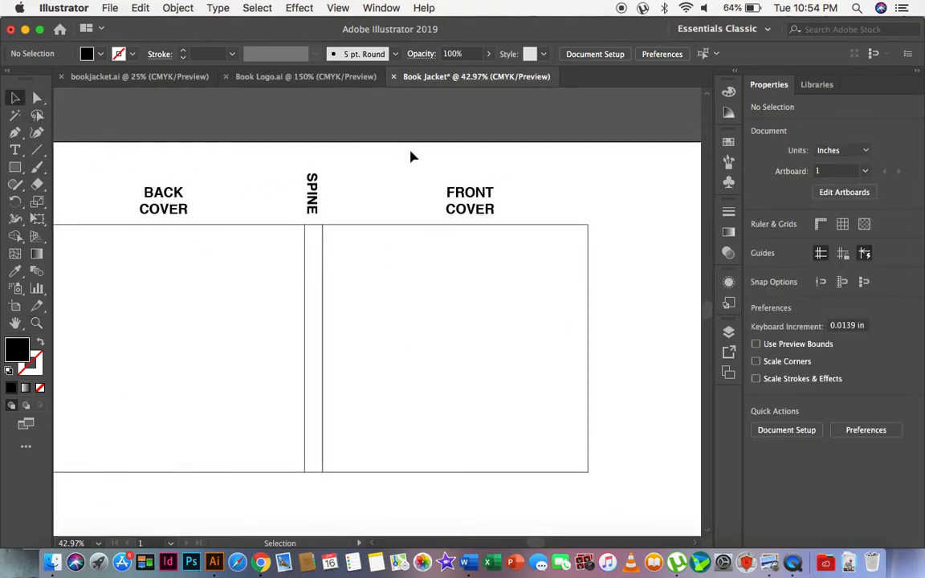
scroll(491, 213, right, 5)
click(289, 211)
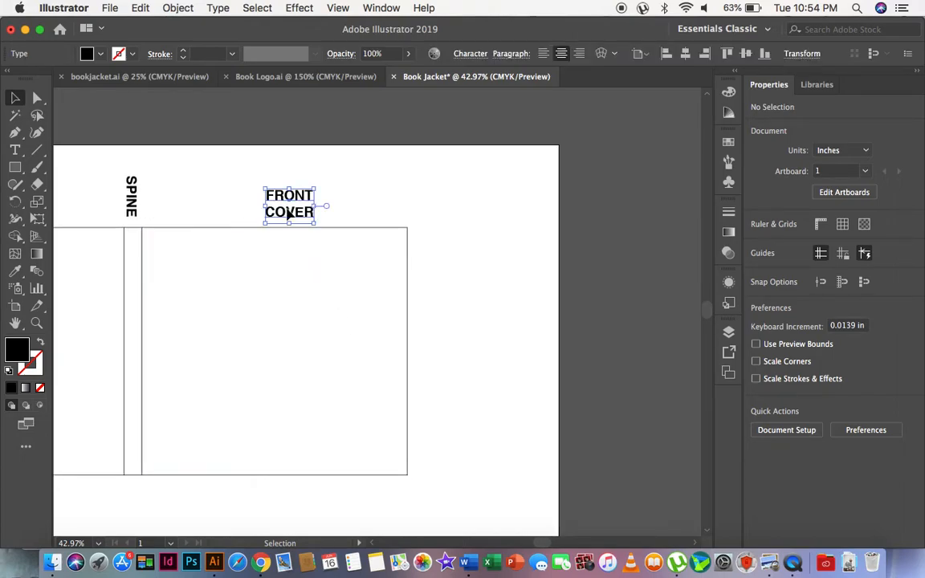
drag(289, 213, 454, 208)
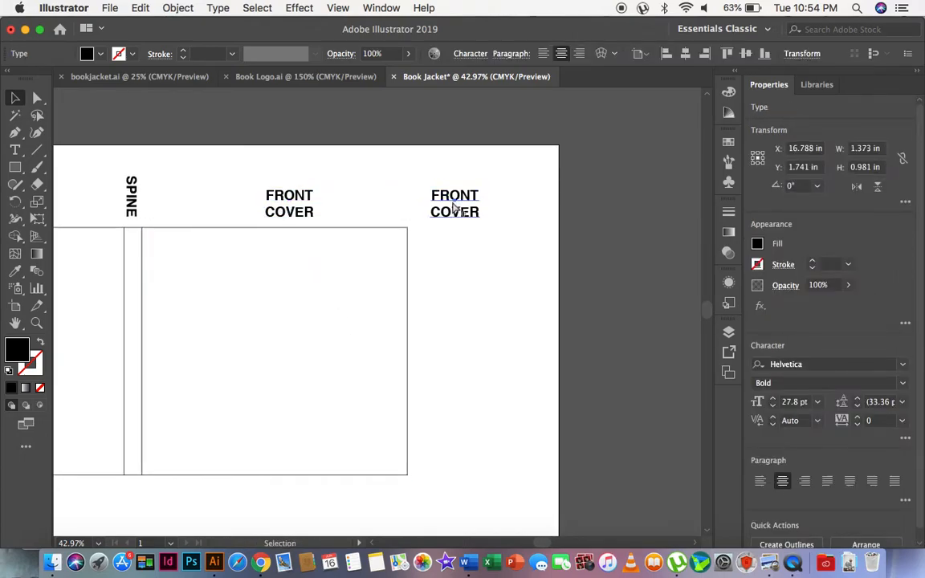
Replace the text of the label copy over the front flap area with FRONT FLAP on two lines.
double_click(455, 208)
key(super+a)
text(F)
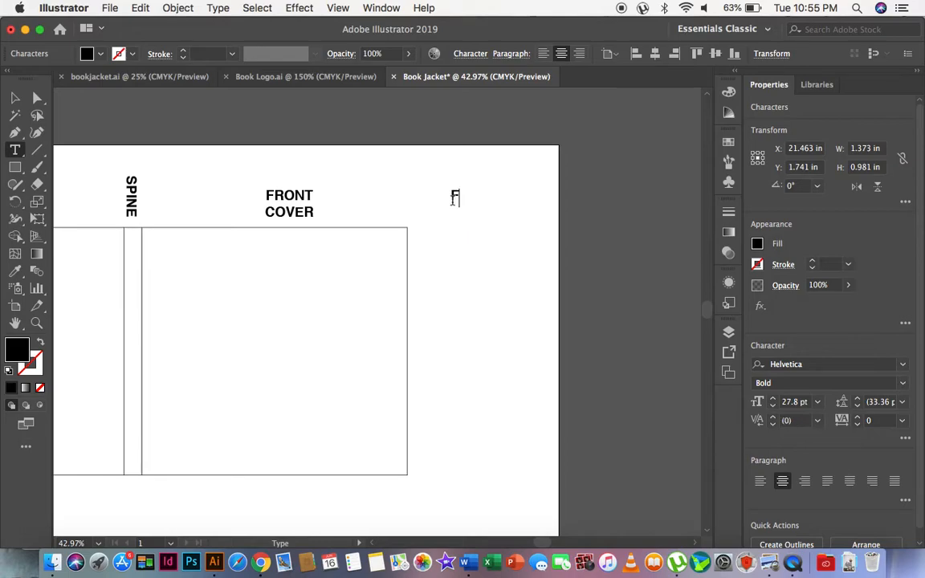
text(RONT)
key(Return)
text(FLAP)
key(Escape)
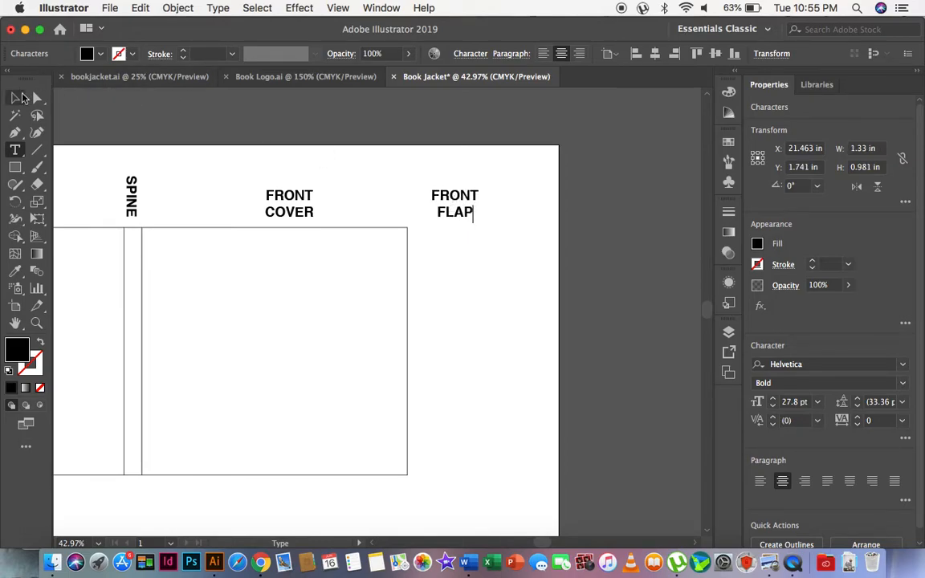
Duplicate the BACK COVER label horizontally into the empty flap area beyond the back cover panel's outer edge, at about X 3.46 in.
scroll(434, 176, left, 10)
scroll(435, 175, down, 1)
click(457, 171)
drag(454, 167, 296, 178)
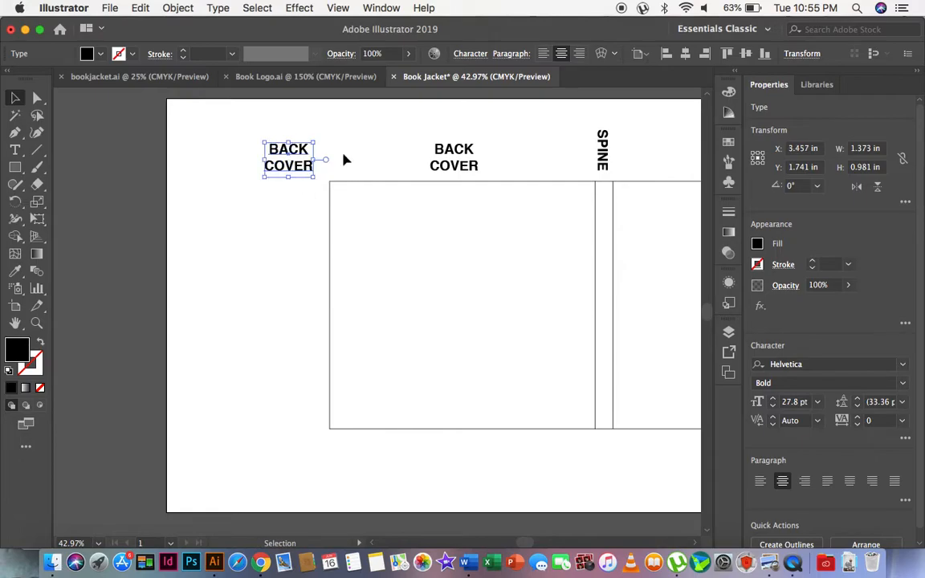
Replace the text of the label copy over the back flap area with BACK FLAP on two lines.
double_click(291, 166)
key(super+a)
text(BACK)
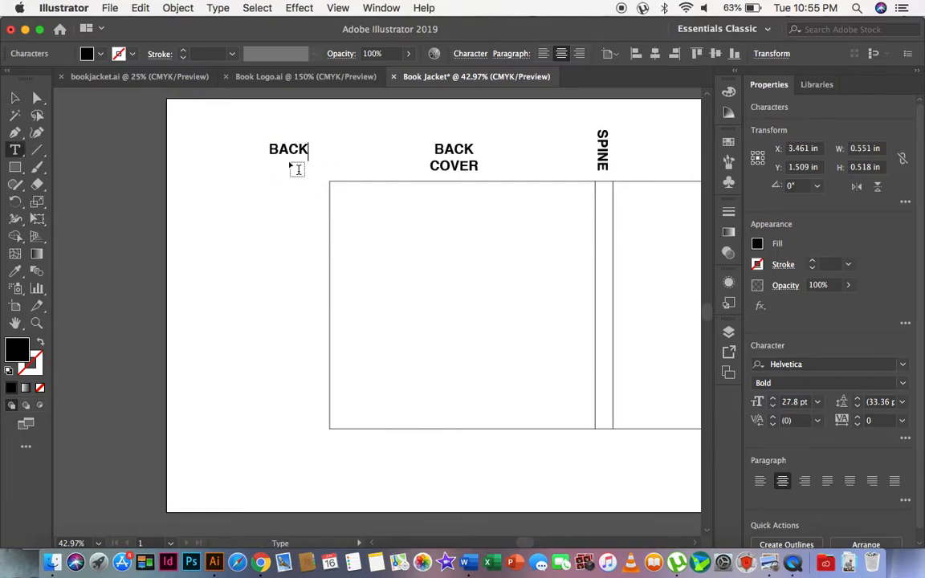
key(Escape)
text(FLAP)
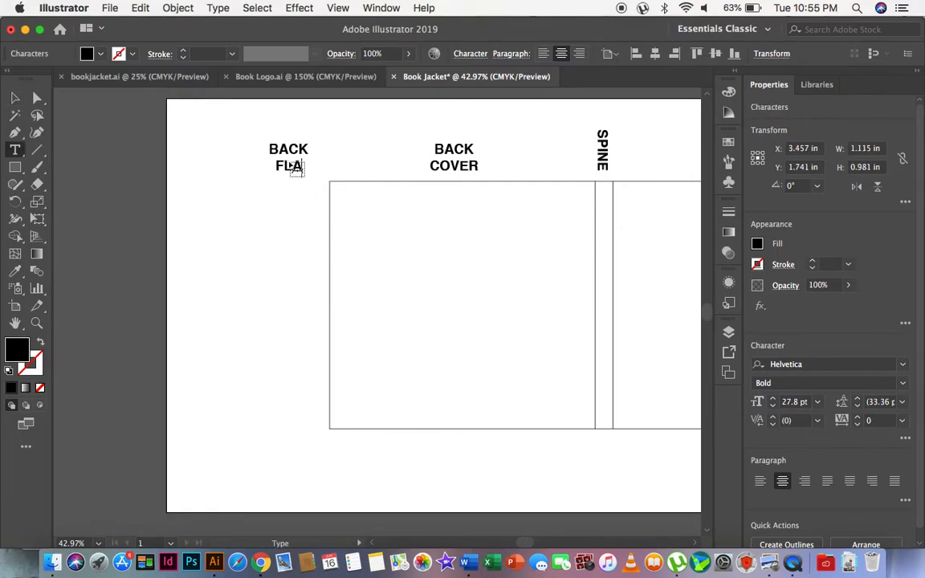
click(14, 99)
click(325, 263)
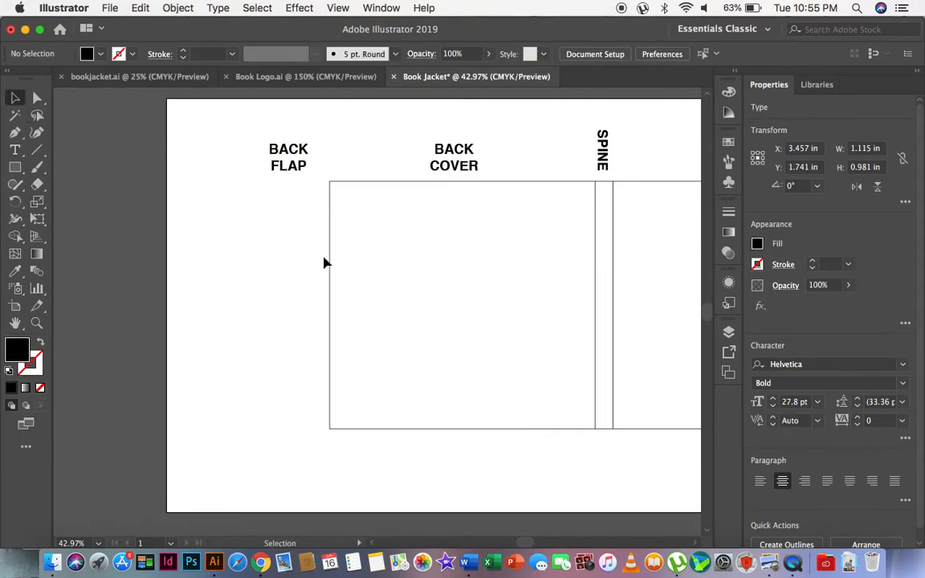
Shift the BACK FLAP label slightly farther from the back cover panel, keeping it level with the other labels.
scroll(415, 167, right, 1)
scroll(415, 167, right, 2)
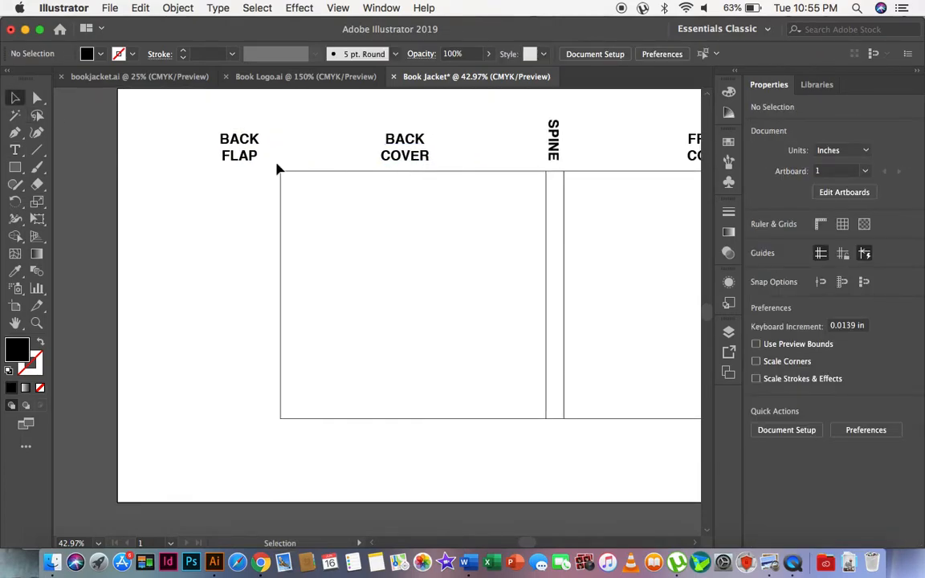
click(238, 159)
click(243, 277)
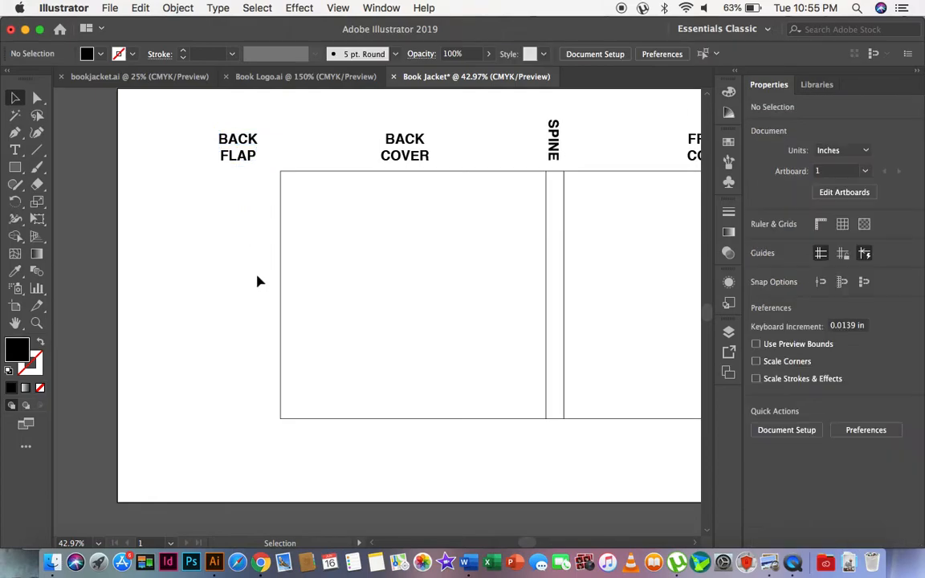
Select the front cover panel rectangle and examine its width, height and edges.
scroll(373, 274, right, 4)
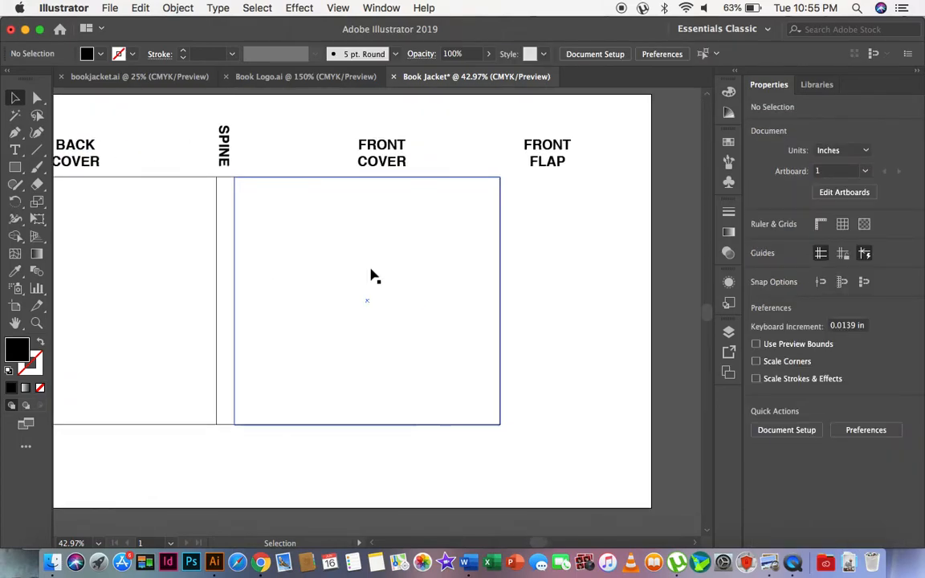
click(347, 312)
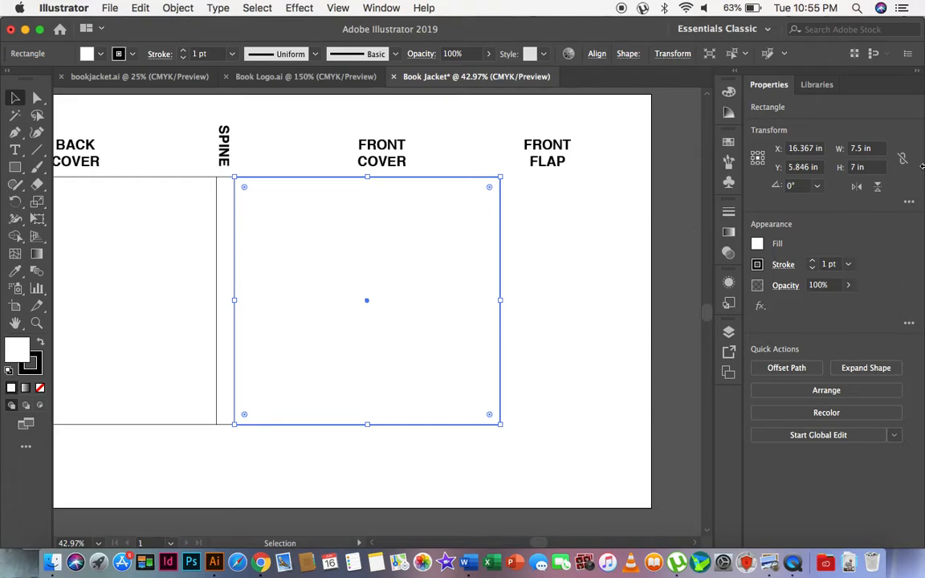
click(587, 324)
click(343, 289)
click(543, 426)
click(377, 329)
key(a)
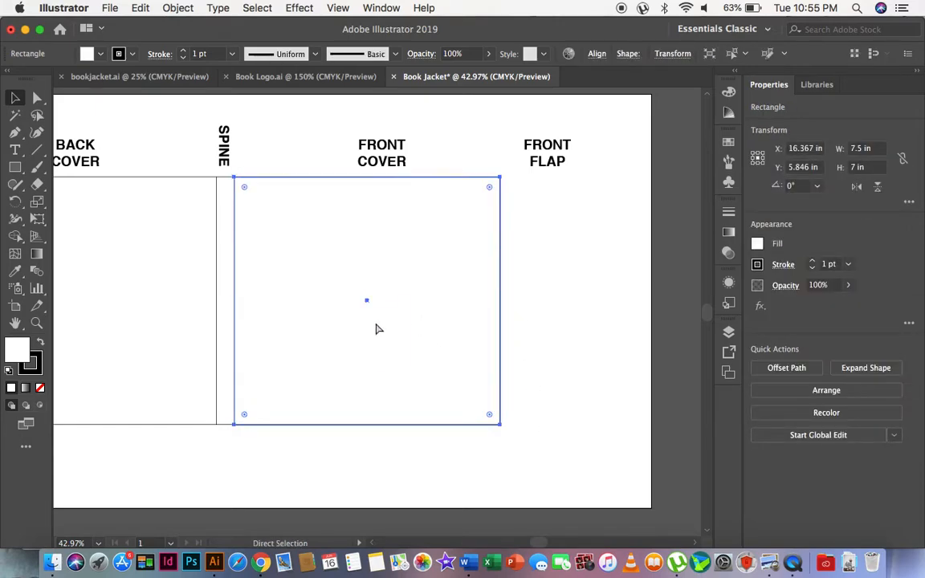
key(v)
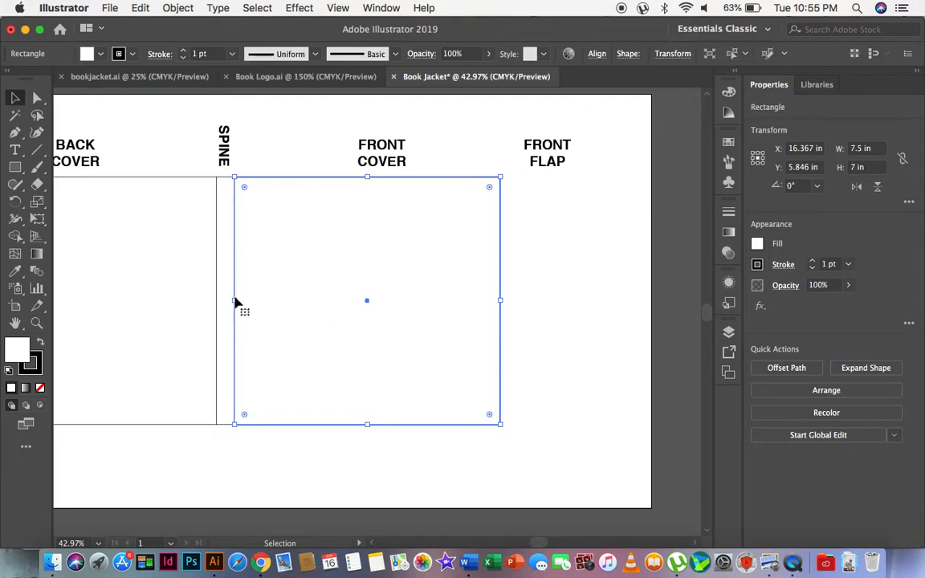
drag(286, 301, 337, 356)
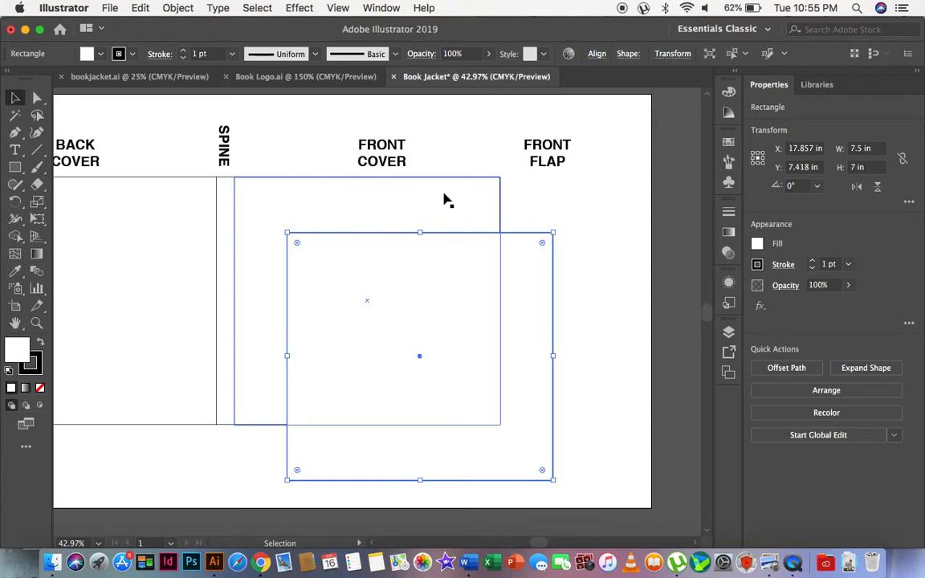
key(super+z)
drag(236, 302, 592, 293)
key(super+z)
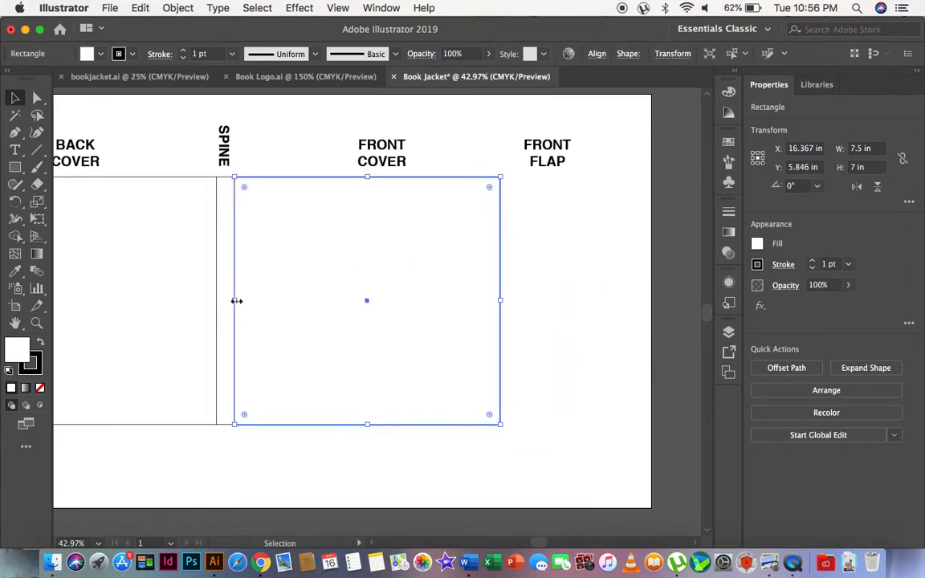
Reshape the stacked copy of the front cover rectangle into a front flap panel beyond the cover's outer edge, 2.5 in wide.
drag(235, 301, 571, 291)
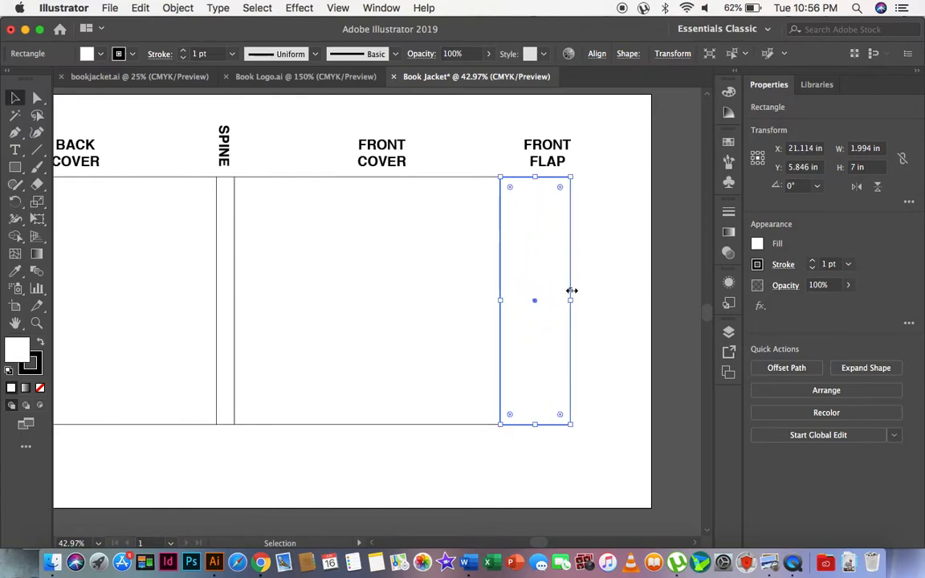
drag(572, 293, 594, 302)
key(super+z)
click(862, 149)
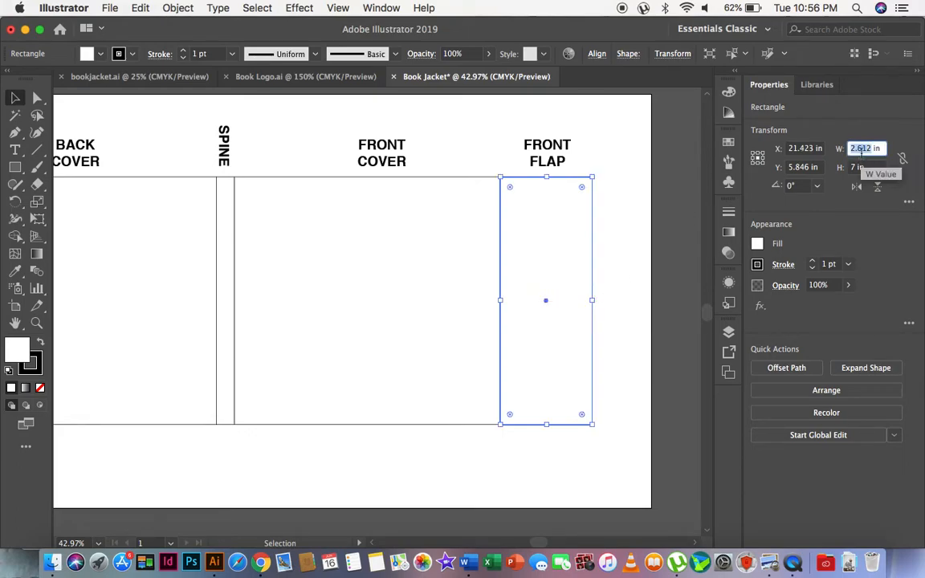
text(2.5)
key(Return)
Shift the front flap panel sideways to close the gap so its inner edge meets the front cover's outer edge.
click(36, 323)
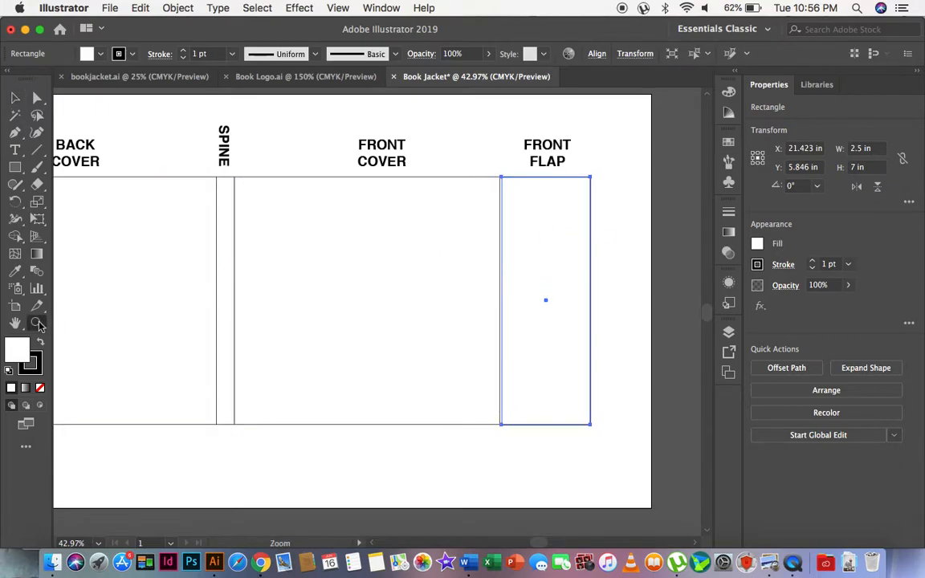
drag(476, 156, 563, 229)
key(v)
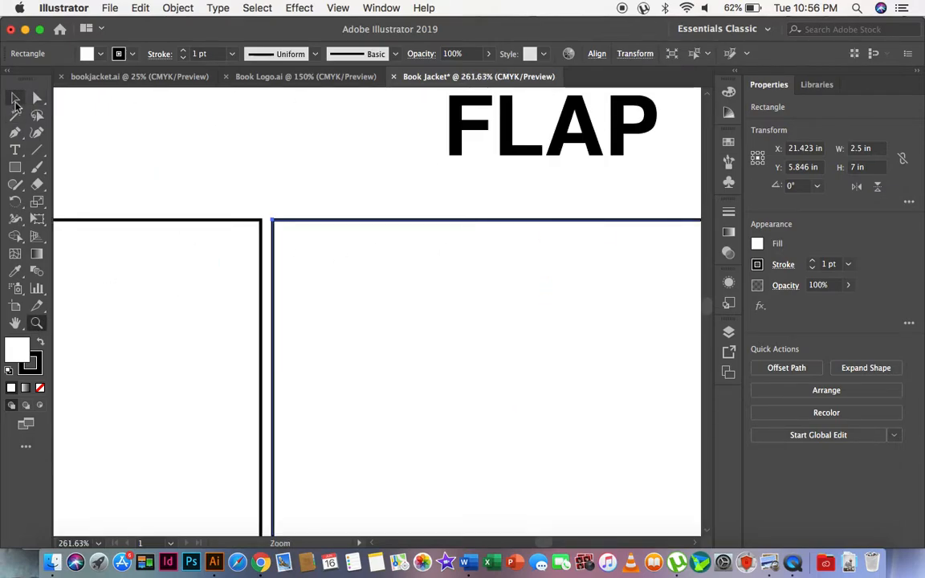
drag(412, 344, 401, 350)
click(217, 125)
Duplicate the back cover rectangle in place and reshape the copy into a back flap panel about 2.03 in wide beyond its outer edge.
click(37, 322)
alt+click(279, 283)
alt+click(279, 283)
alt+click(278, 283)
alt+click(279, 283)
alt+click(440, 351)
alt+click(440, 351)
alt+click(225, 354)
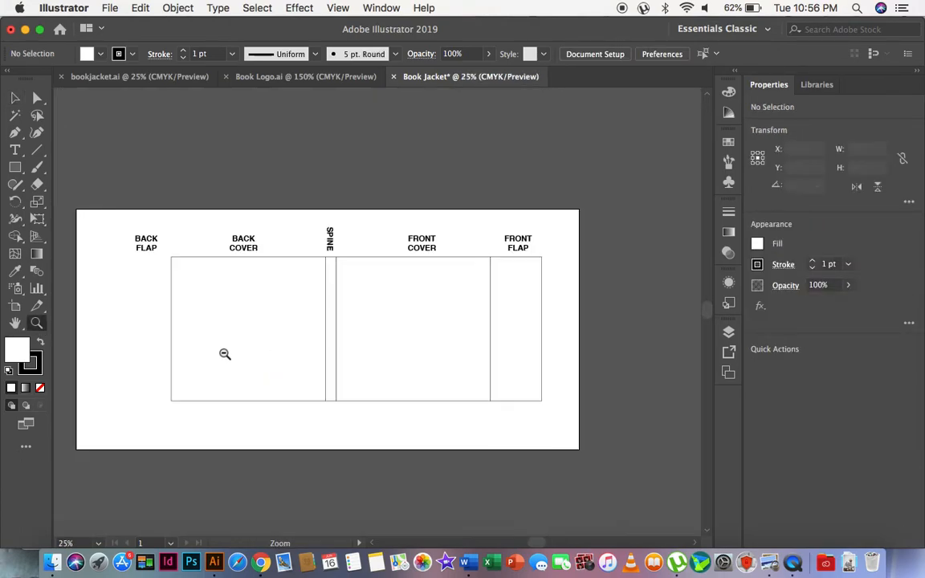
scroll(225, 354, left, 3)
scroll(225, 354, up, 1)
click(253, 303)
key(v)
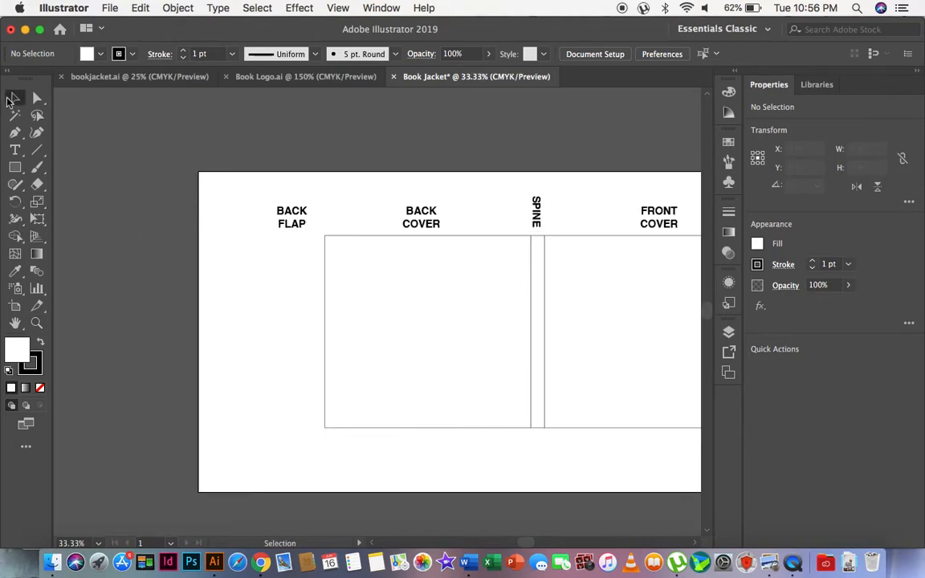
click(432, 300)
key(a)
key(v)
drag(530, 331, 268, 331)
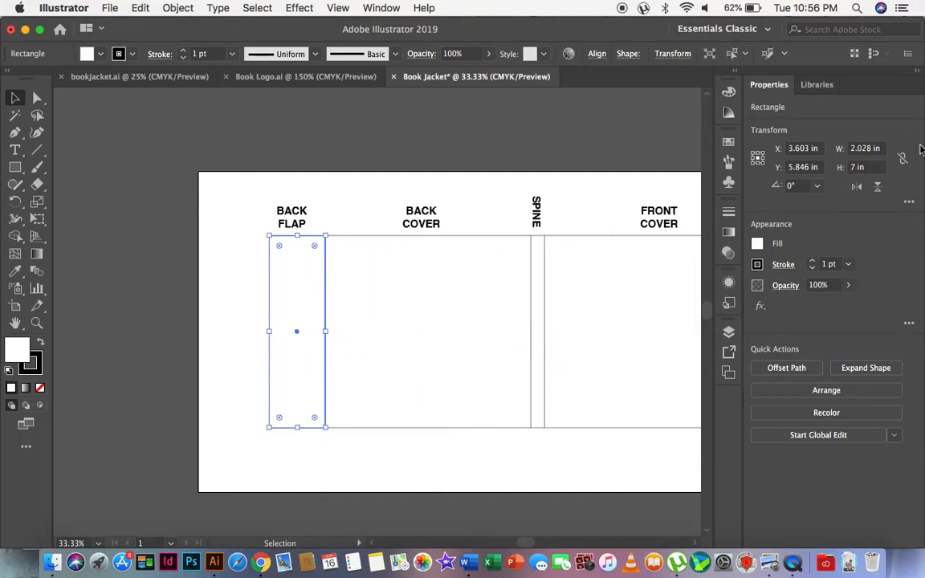
Set the back flap panel's width to 2.5 in.
double_click(858, 149)
text(2.5)
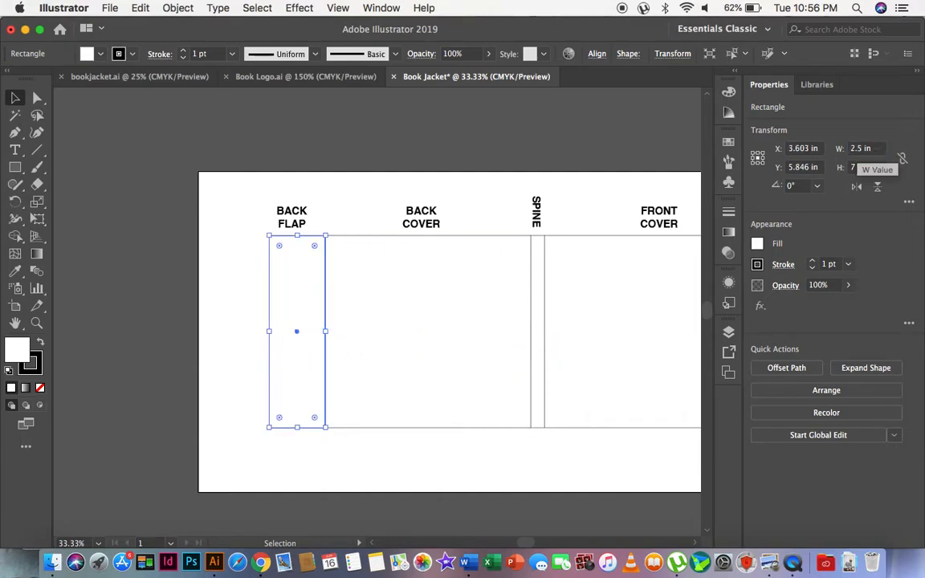
key(Return)
Align the back flap panel's inner edge exactly with the back cover's outer edge, at about X 3.365 in.
click(36, 323)
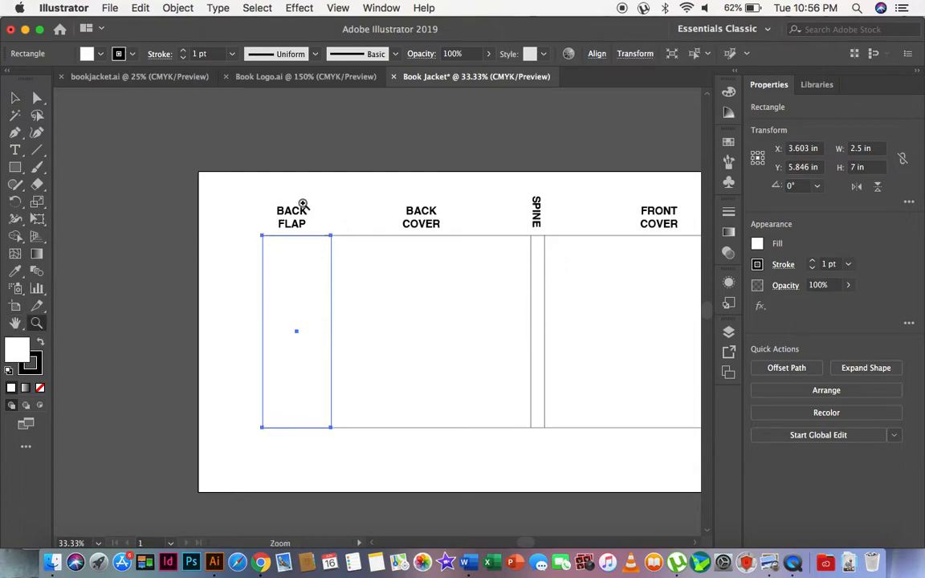
drag(303, 204, 318, 240)
click(14, 97)
drag(177, 303, 150, 293)
click(285, 136)
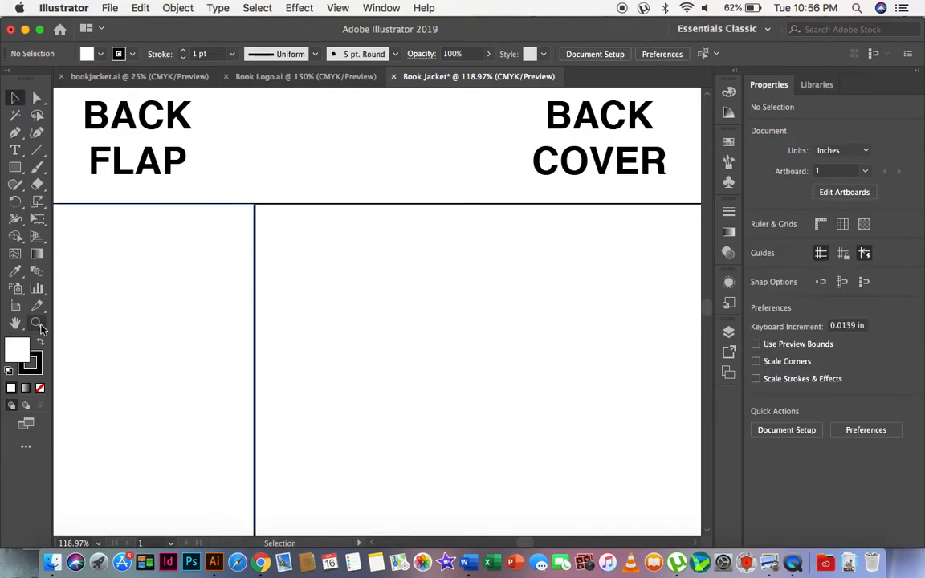
click(36, 323)
drag(213, 178, 359, 283)
click(14, 97)
mouse_move(172, 299)
mouse_down()
mouse_move(139, 300)
mouse_move(176, 301)
mouse_up()
Compare the layout with the finished bookjacket.ai document and examine all five panels and their labels together.
click(207, 77)
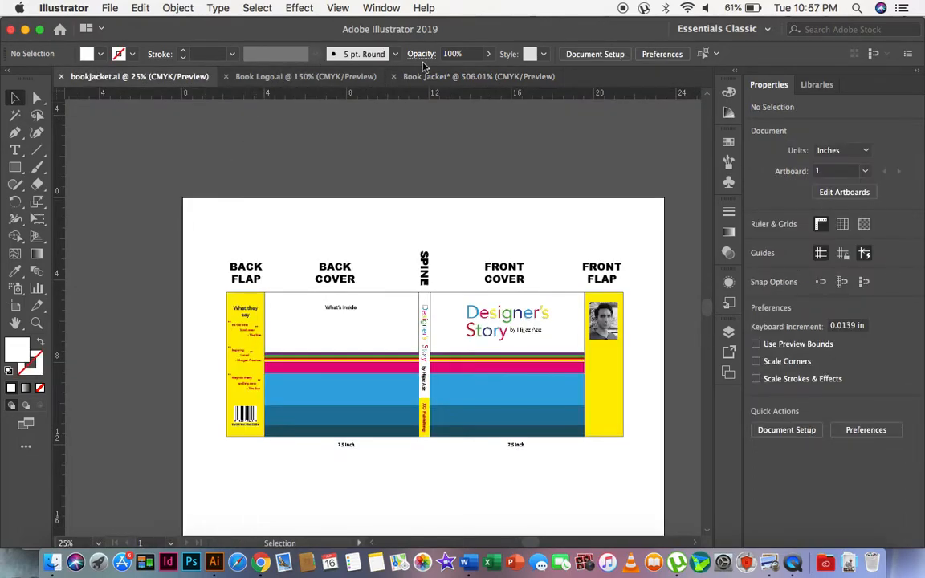
click(449, 76)
click(36, 322)
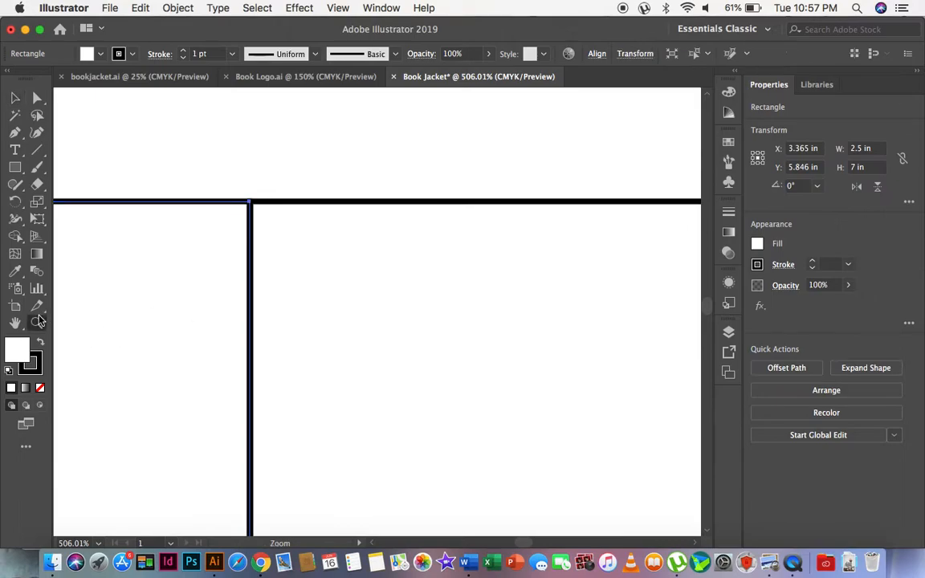
alt+click(419, 271)
alt+click(419, 271)
alt+click(419, 271)
alt+click(419, 271)
alt+click(420, 270)
alt+click(420, 271)
alt+click(420, 272)
scroll(367, 407, down, 5)
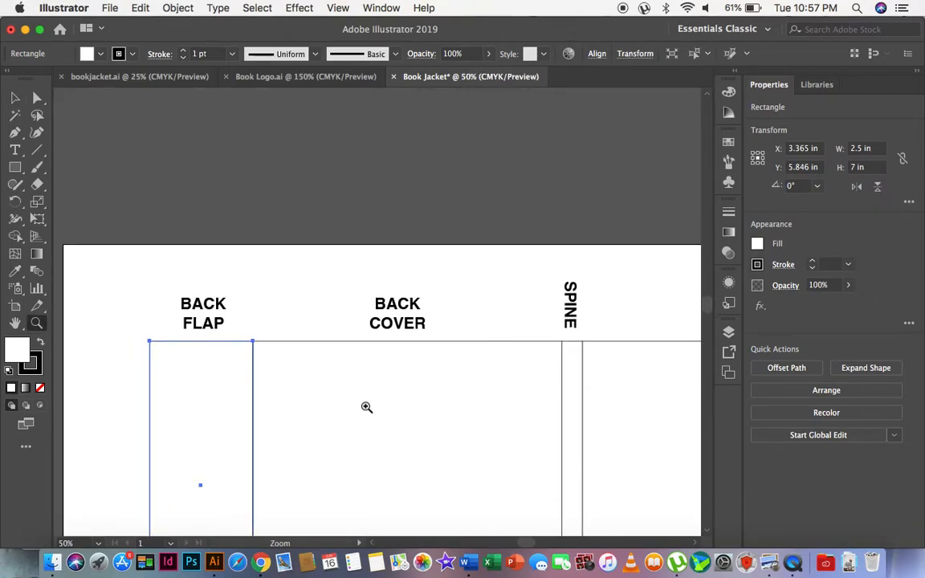
alt+click(367, 407)
scroll(149, 231, right, 4)
scroll(149, 231, left, 2)
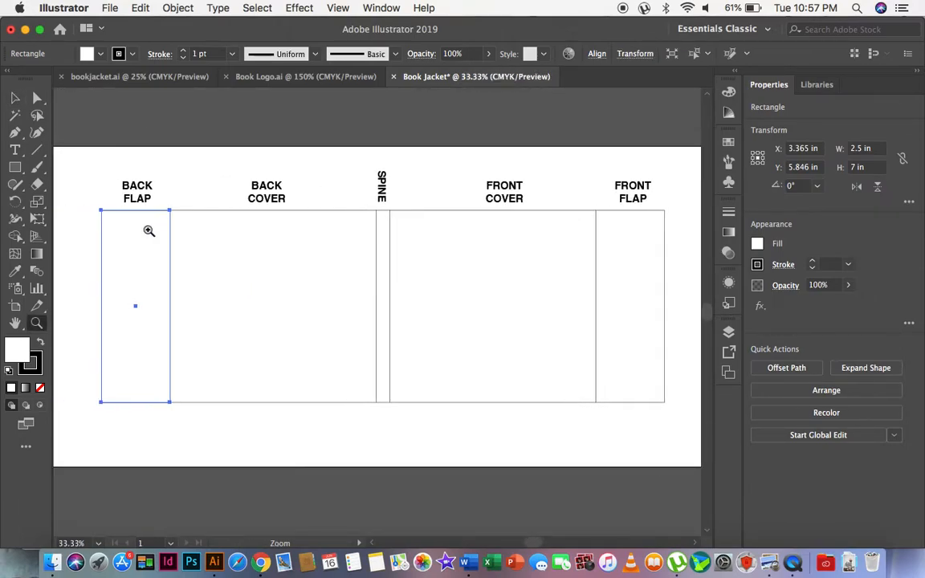
click(14, 99)
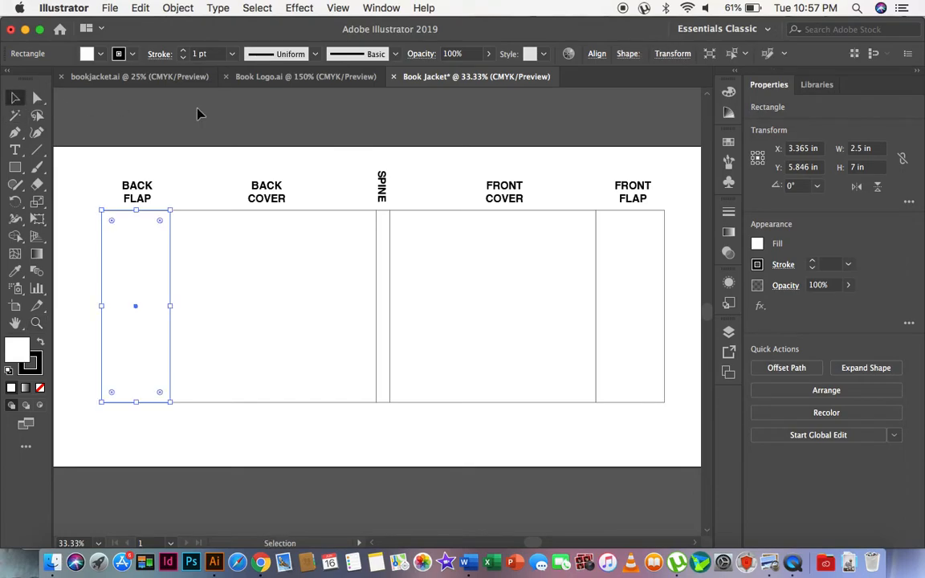
click(163, 165)
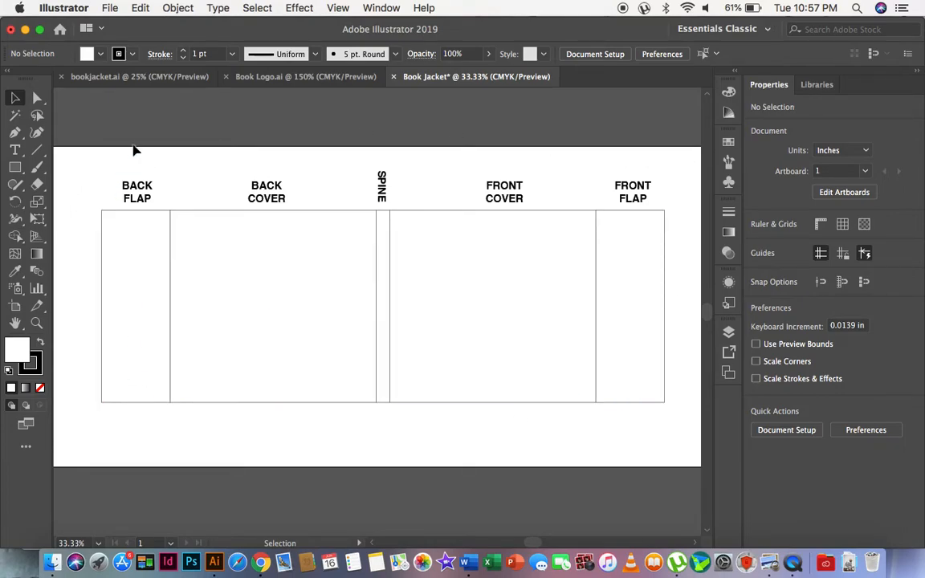
Save the document as TUT C5 - Book Jacket.ai in Adobe Illustrator format in the TUT W5 folder.
key(a)
key(super+s)
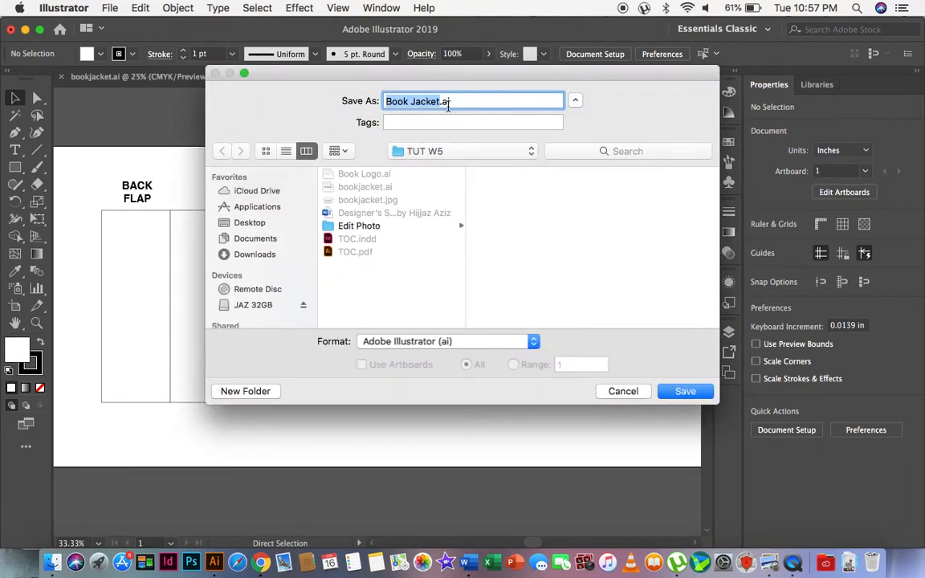
click(385, 101)
text(TUT C5)
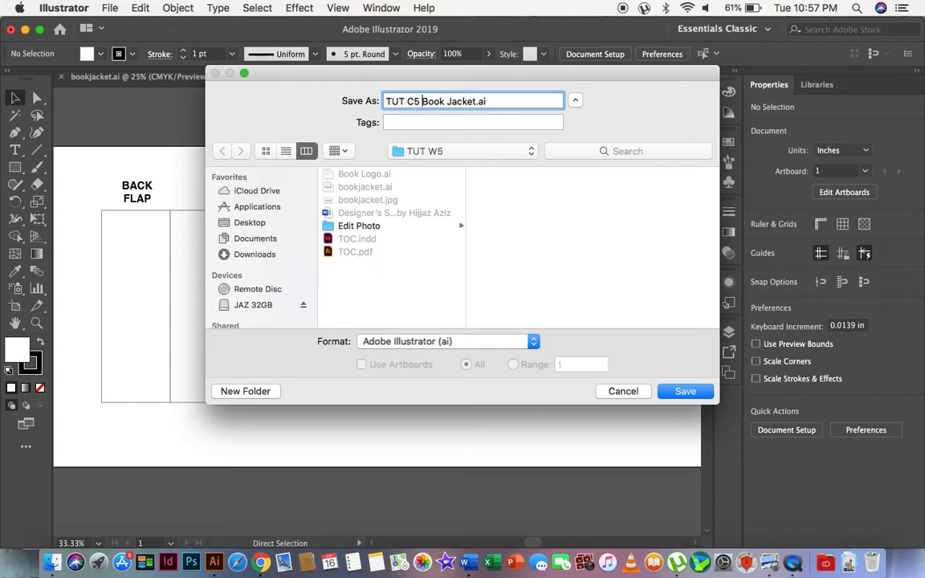
text( -)
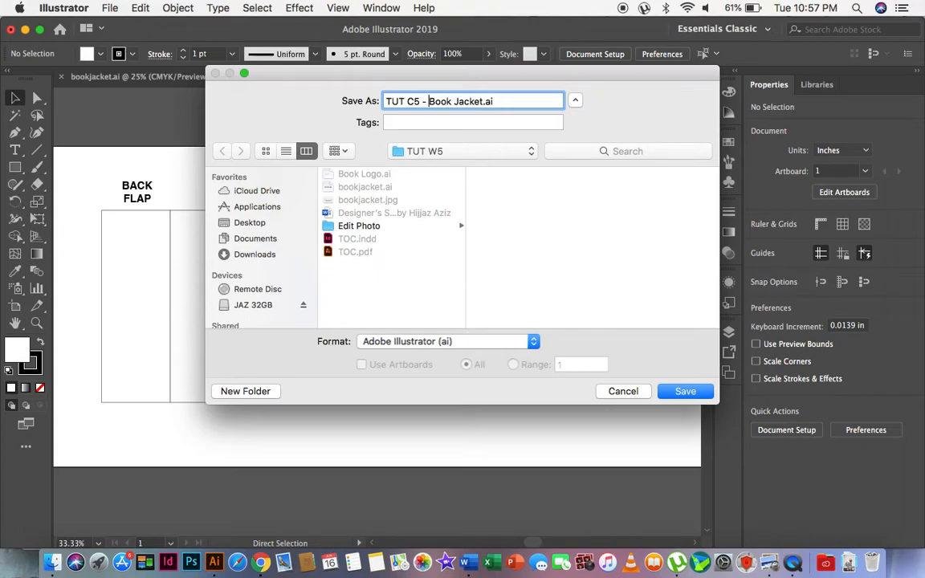
key(super+a)
key(Return)
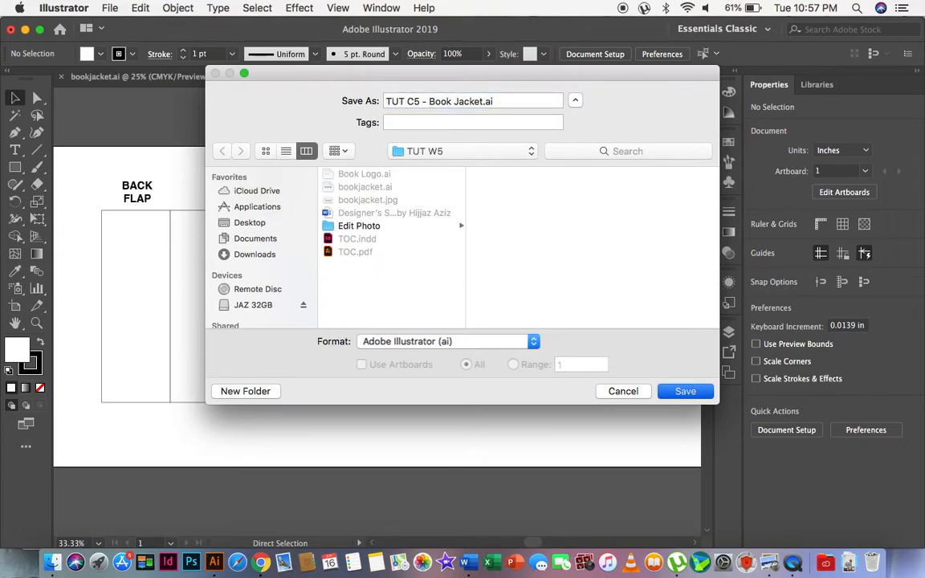
click(625, 493)
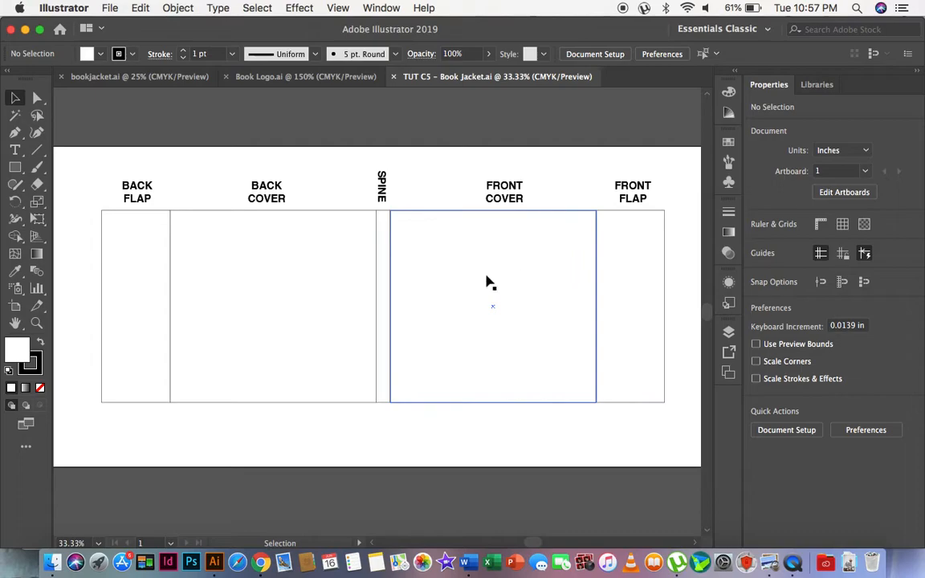
Copy the large Designer's Story logo group from Book Logo.ai and paste it into the TUT C5 - Book Jacket.ai document.
click(280, 83)
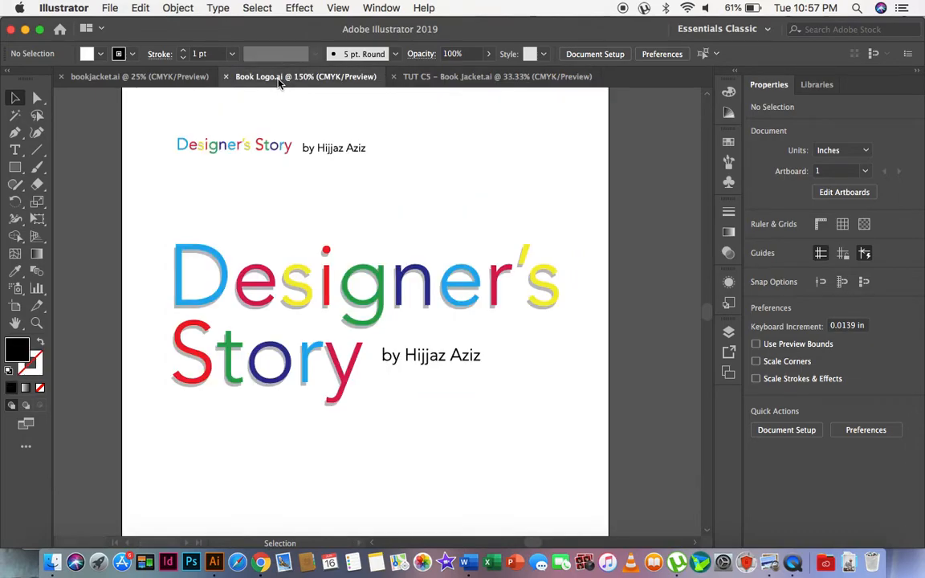
click(293, 298)
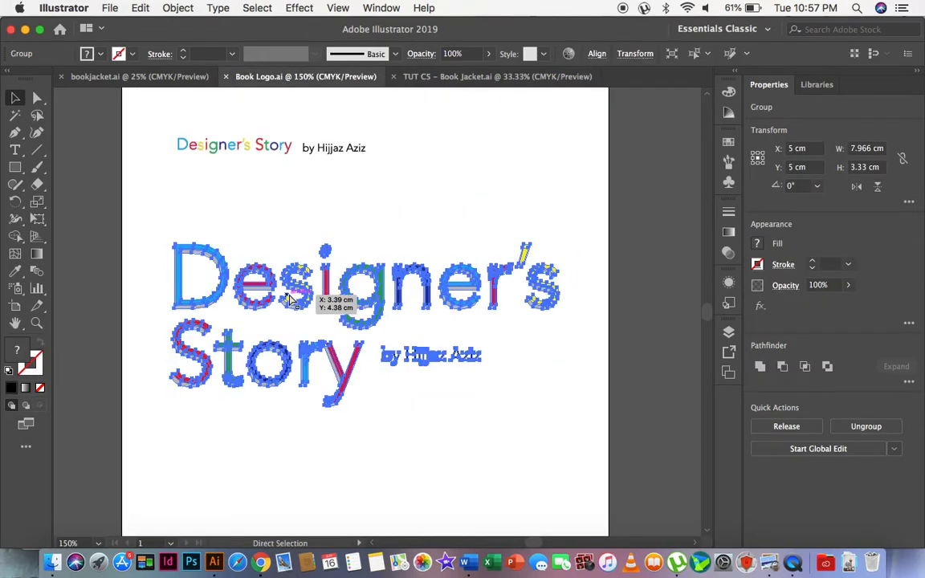
click(438, 78)
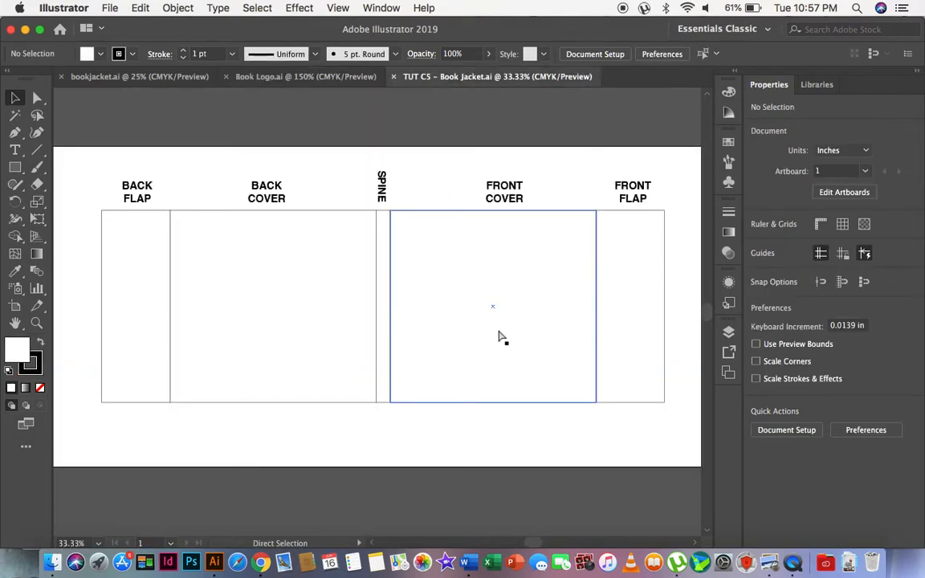
key(cmd+v)
Enlarge the pasted logo to about 5.08 in wide and place it in the upper part of the front cover panel.
drag(423, 293, 493, 264)
drag(439, 287, 522, 253)
drag(579, 232, 560, 238)
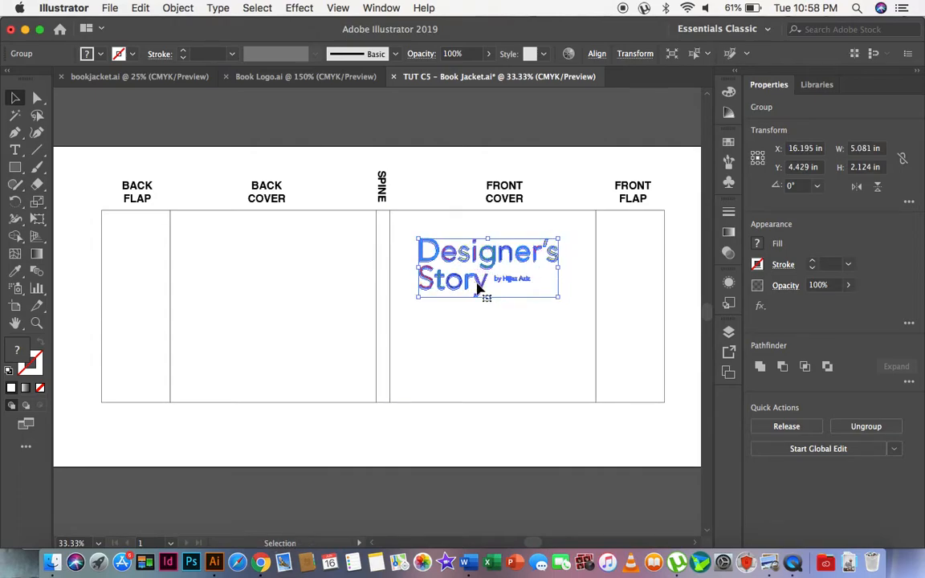
Reposition the logo near the horizontal middle of the front cover's upper area, at about X 16.29 in and Y 4.28 in.
key(z)
drag(370, 169, 653, 427)
click(16, 98)
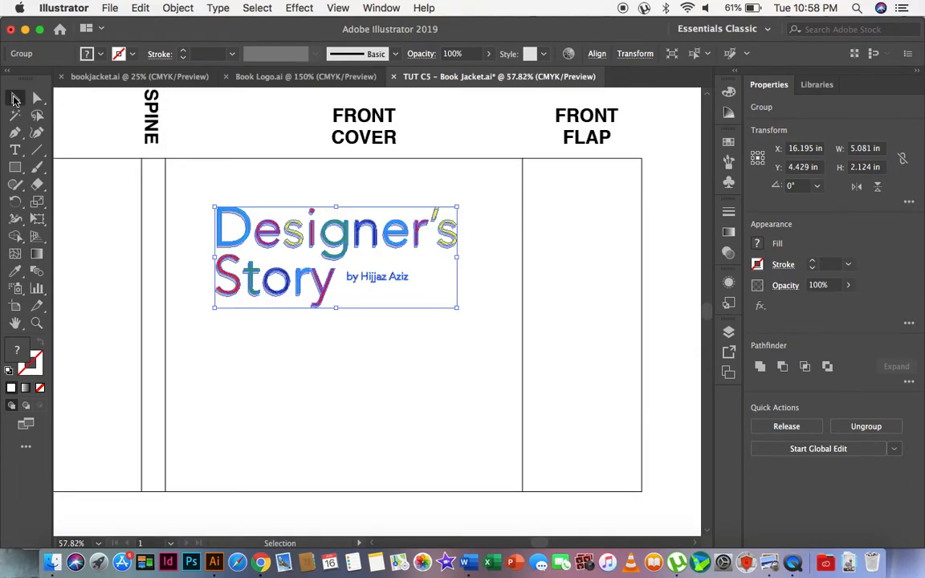
click(232, 143)
drag(334, 249, 354, 240)
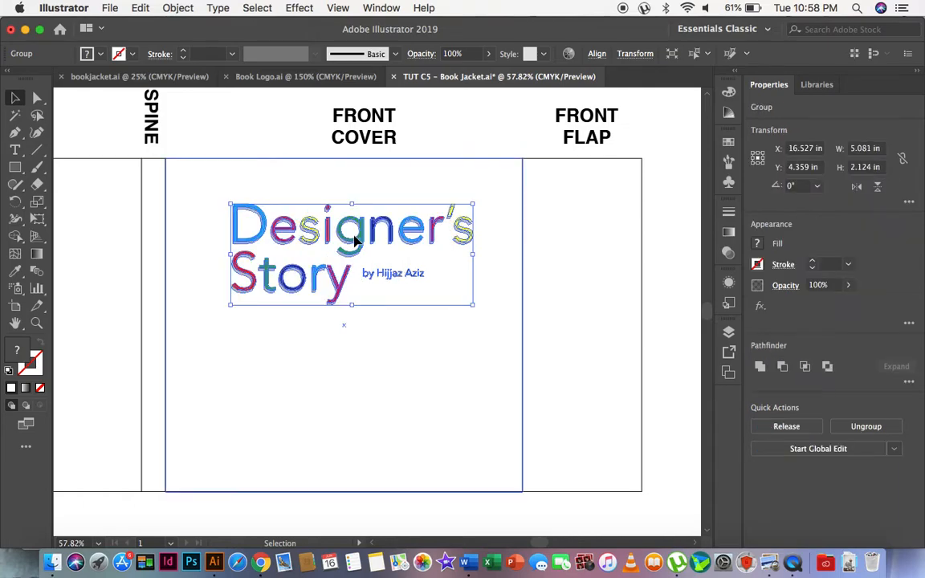
key(Left)
key(Left)
key(Left)
key(Left)
key(Left)
key(Left)
key(Left)
key(Left)
key(Left)
key(Left)
key(Left)
key(Left)
key(Left)
key(Left)
key(Left)
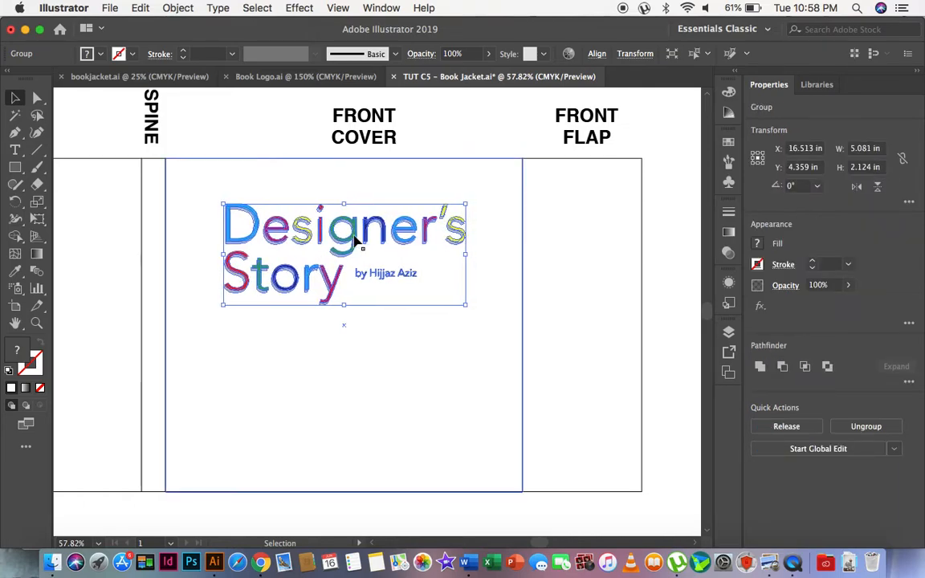
key(Left)
key(Left)
key(Up)
key(Up)
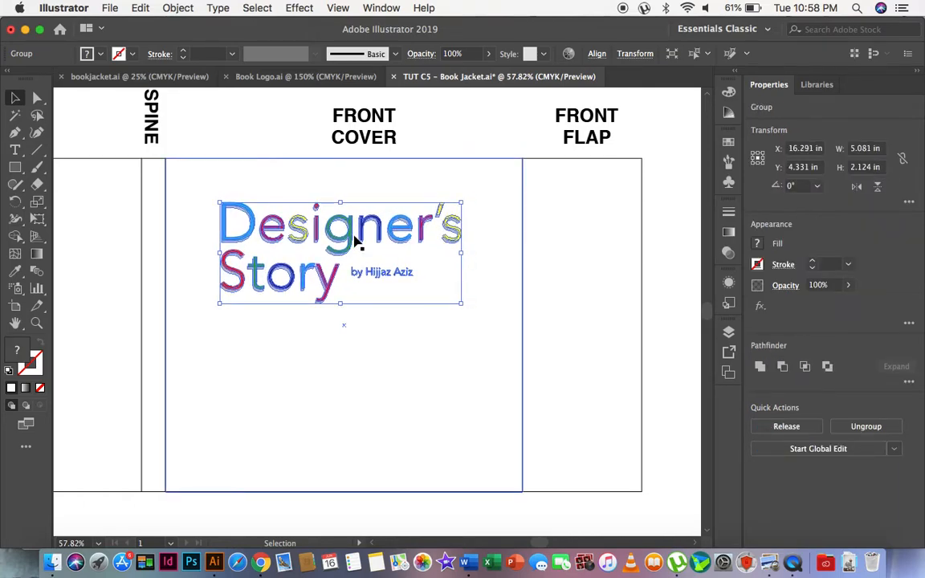
Nudge the logo slightly toward the front flap to refine its centring on the front cover, and deselect it.
click(442, 408)
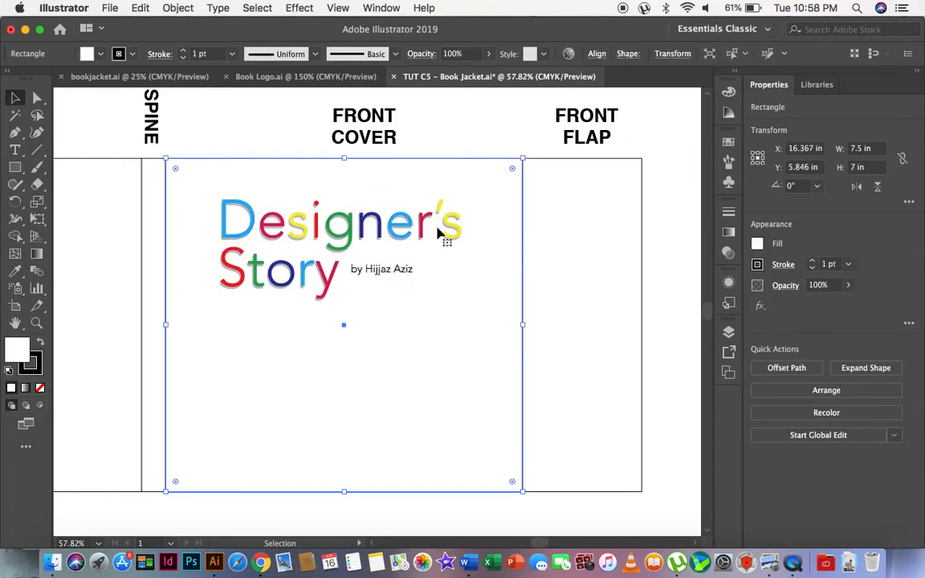
click(460, 236)
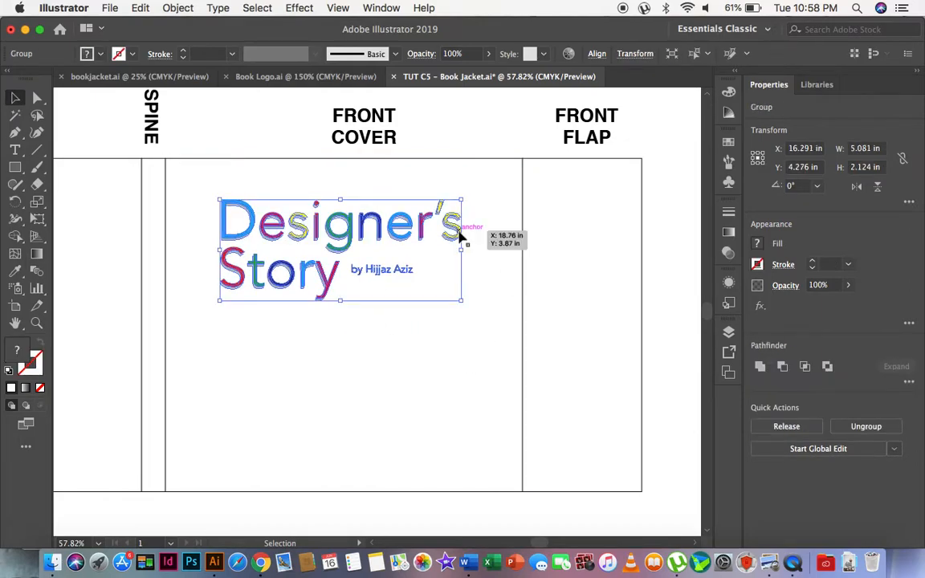
click(471, 133)
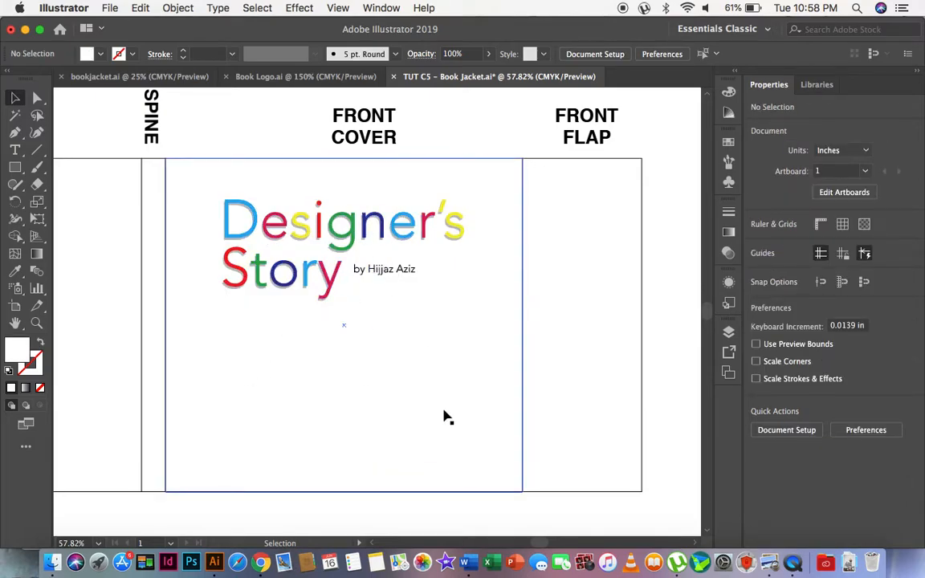
Following the bookjacket.jpg reference in Preview, make a blue-filled strip about 0.46 in high along the front cover's bottom edge from a copy of the cover rectangle.
key(ctrl+Up)
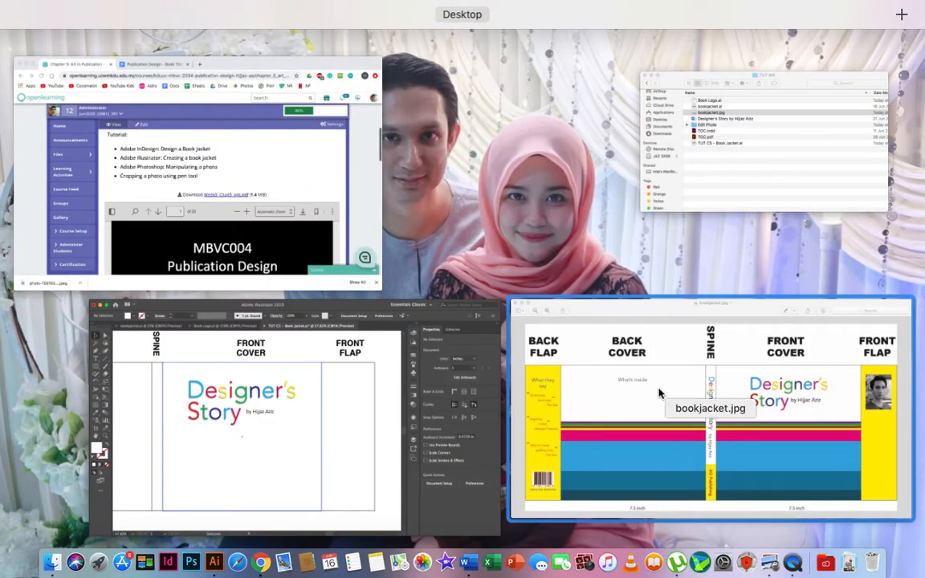
click(661, 393)
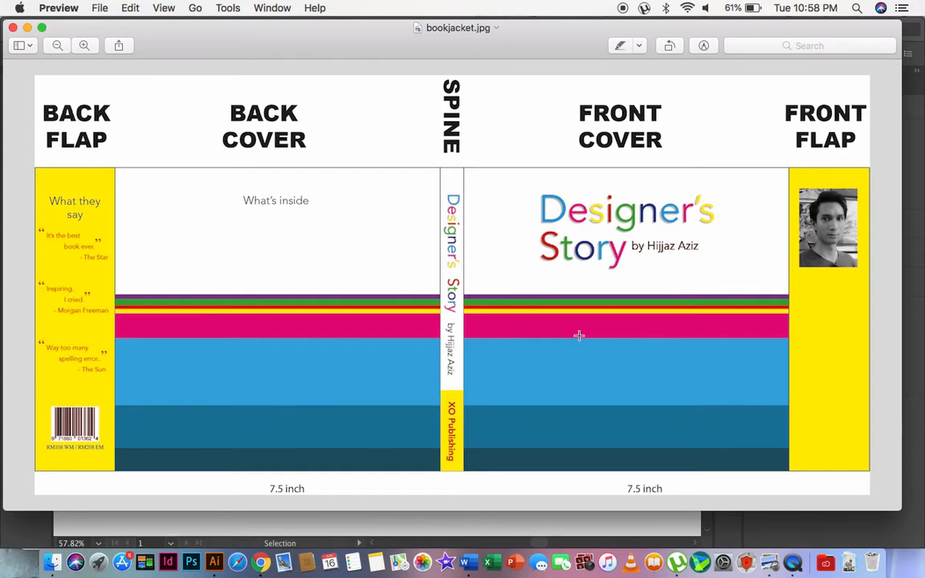
key(ctrl+Up)
click(281, 412)
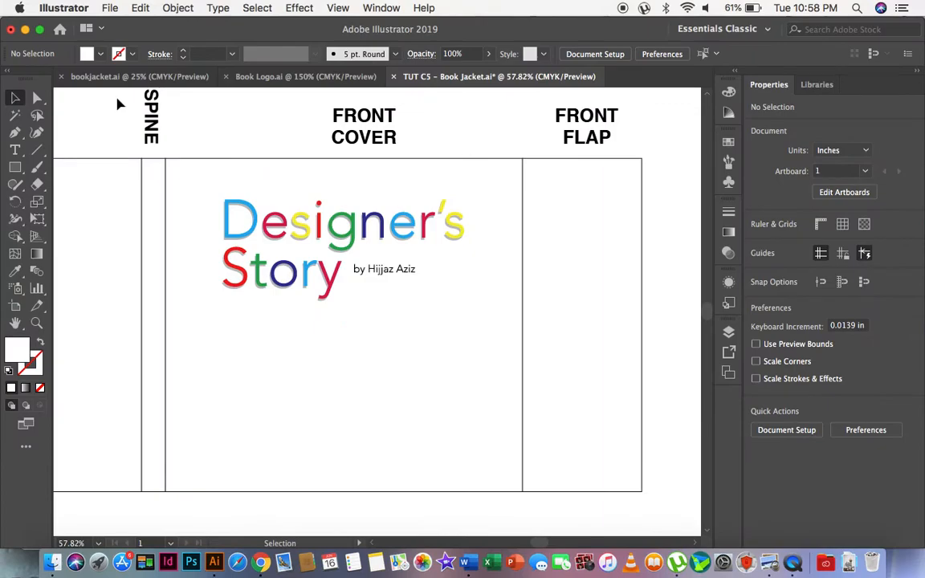
click(313, 355)
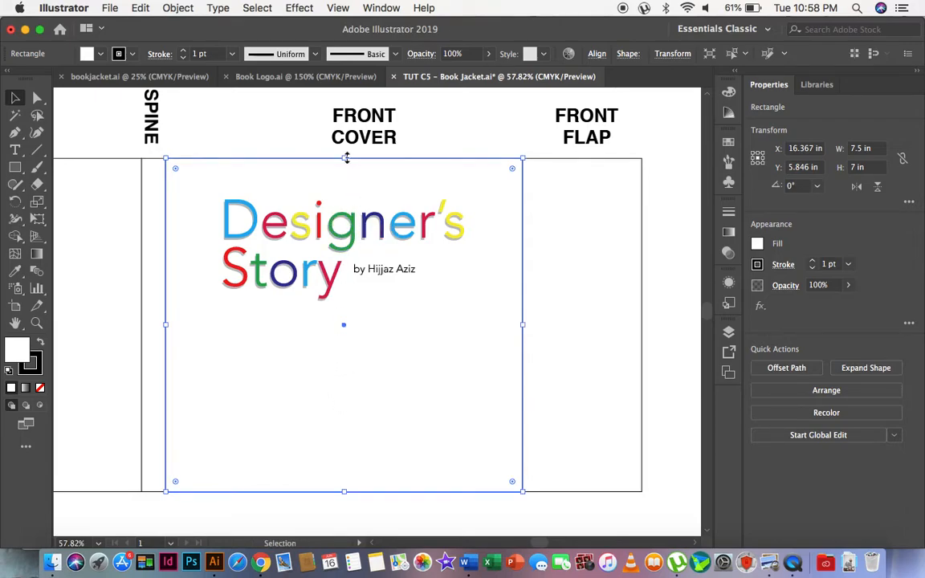
drag(346, 158, 362, 470)
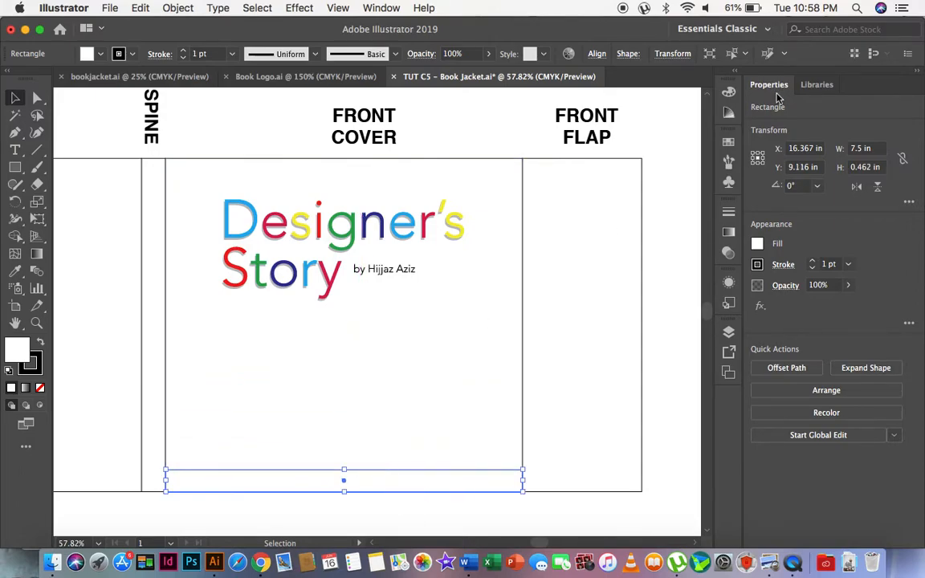
click(731, 143)
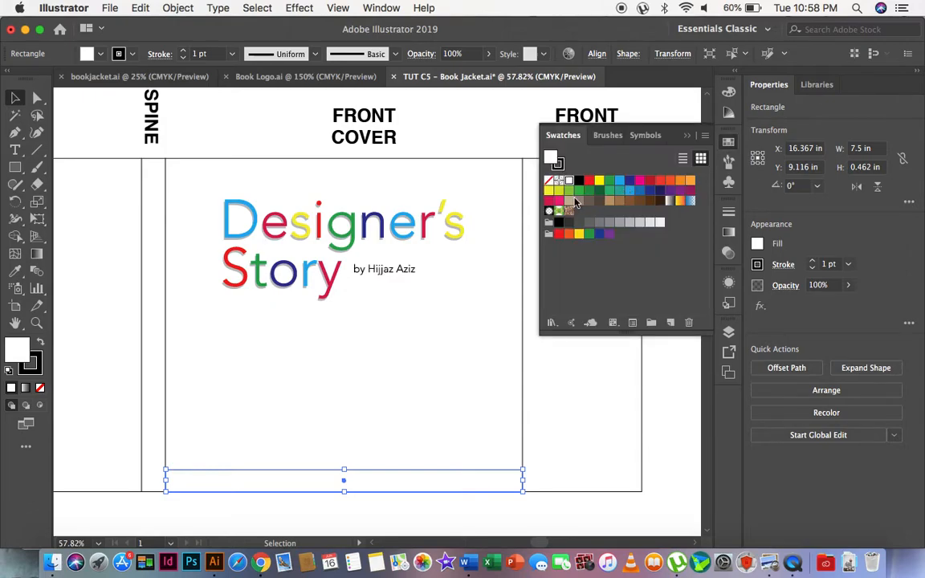
click(639, 191)
Duplicate the blue bottom strip and stretch the copy into a band about 0.9 in high directly above it.
click(413, 443)
click(374, 486)
key(a)
key(v)
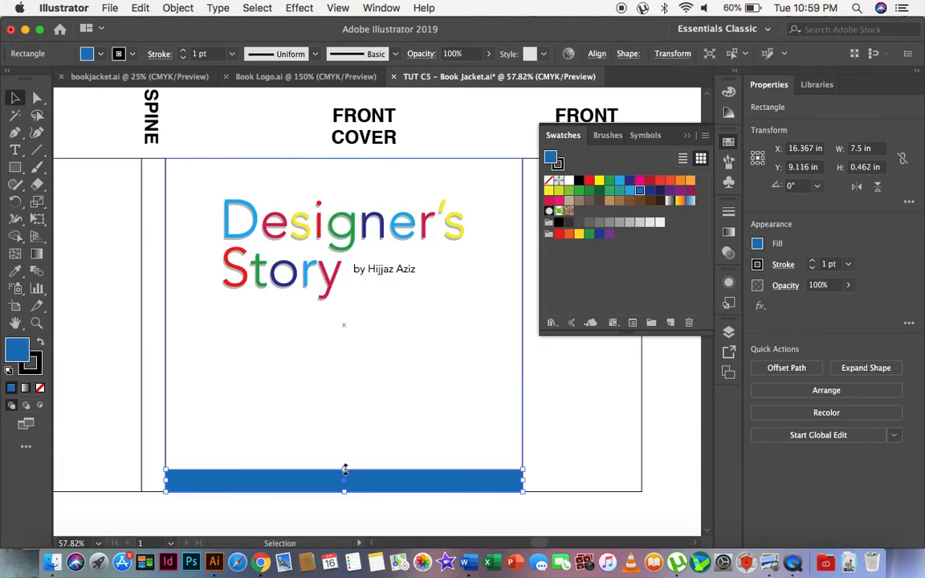
drag(345, 492, 346, 426)
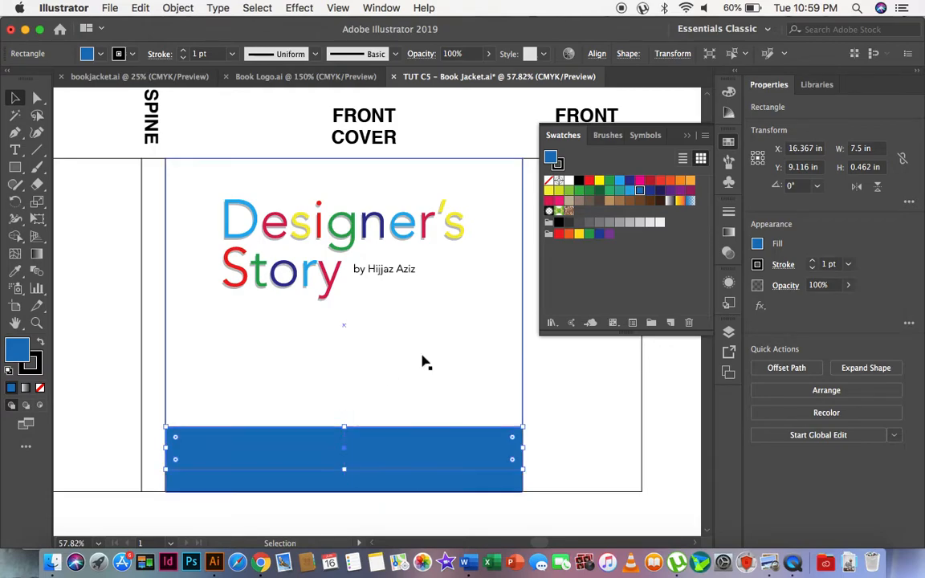
Recolour the 0.9 in band with a lighter, less saturated blue fill and deselect it.
double_click(554, 159)
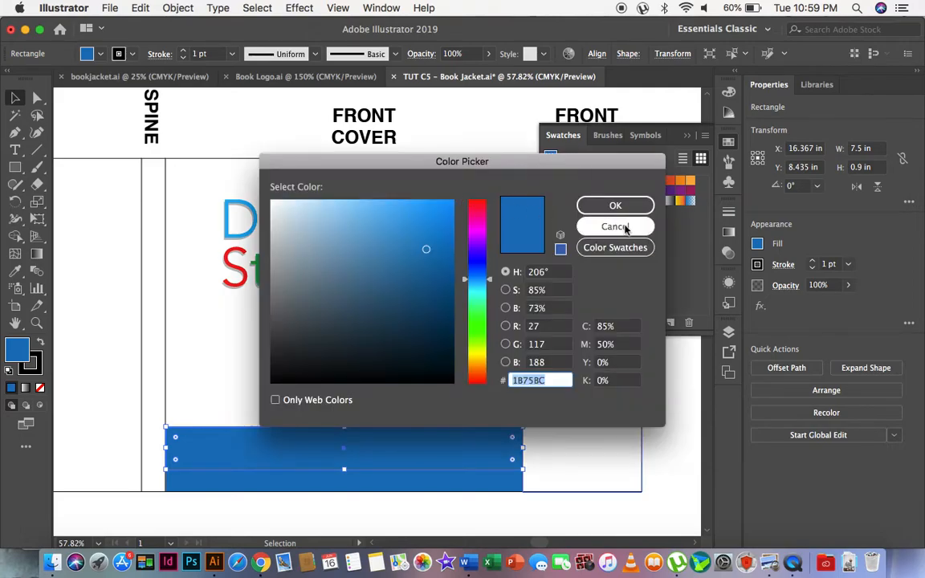
click(561, 208)
double_click(554, 159)
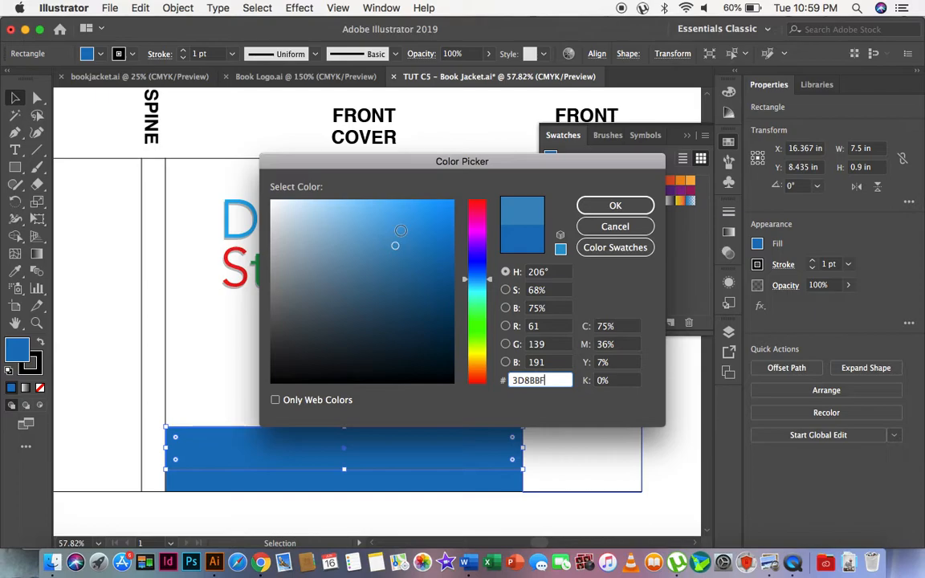
click(616, 206)
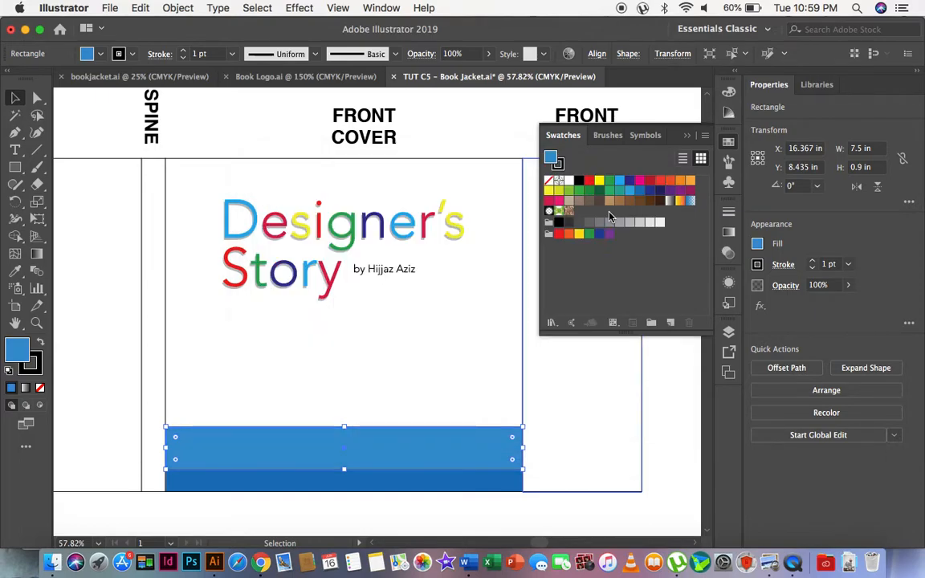
click(406, 519)
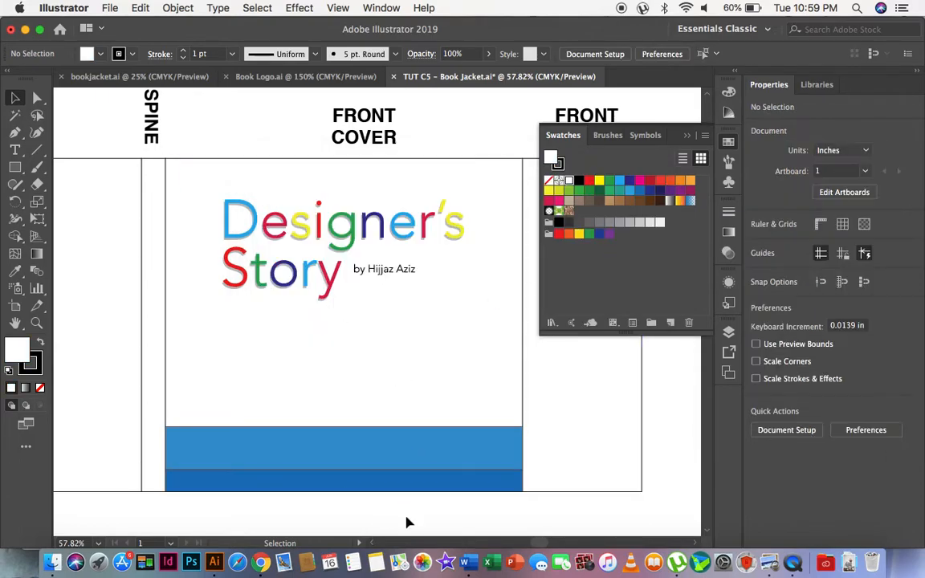
Duplicate the lighter blue band and stretch the copy into a band about 1.67 in high directly above it.
click(351, 486)
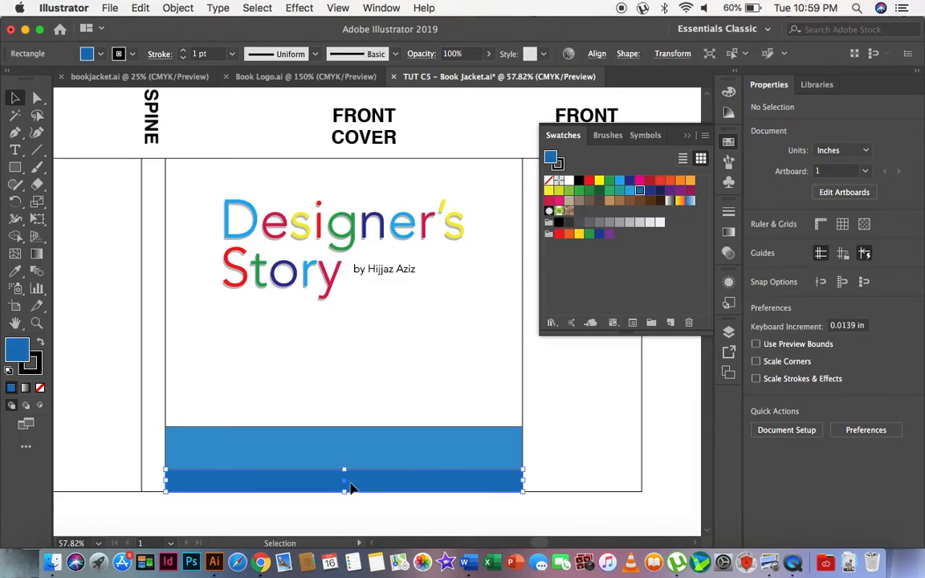
click(396, 444)
key(v)
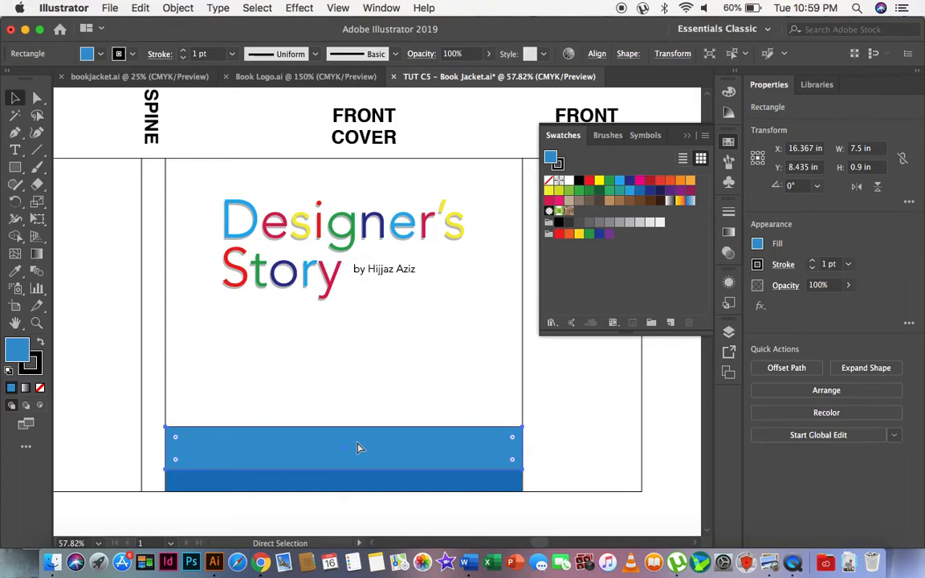
drag(345, 472, 333, 348)
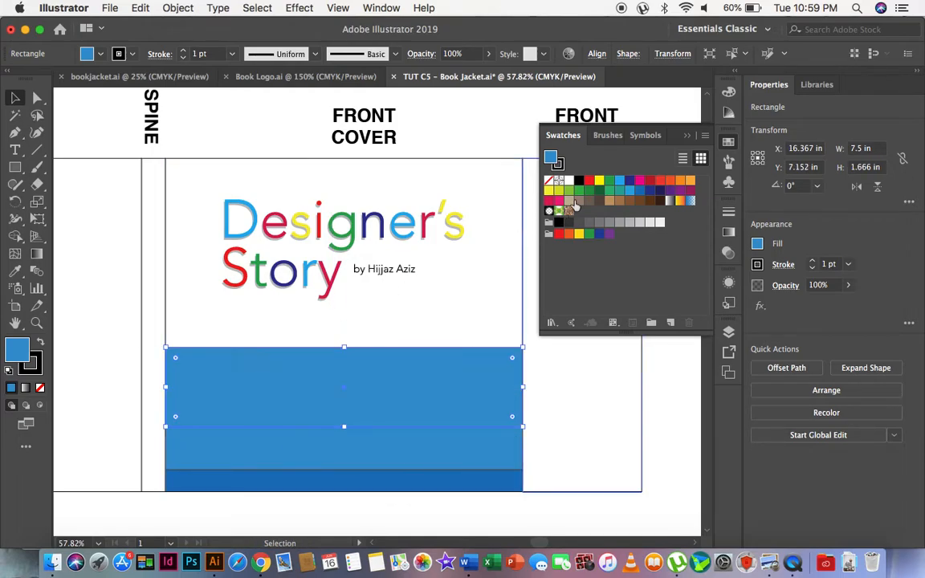
Fill the uppermost band with CMYK Cyan and soften it to a lighter, less saturated cyan.
click(621, 183)
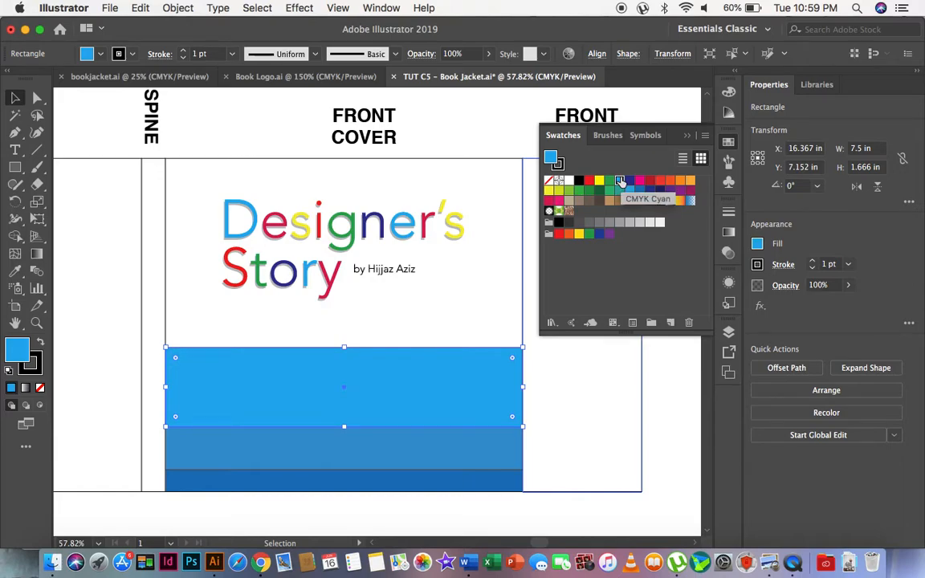
double_click(551, 158)
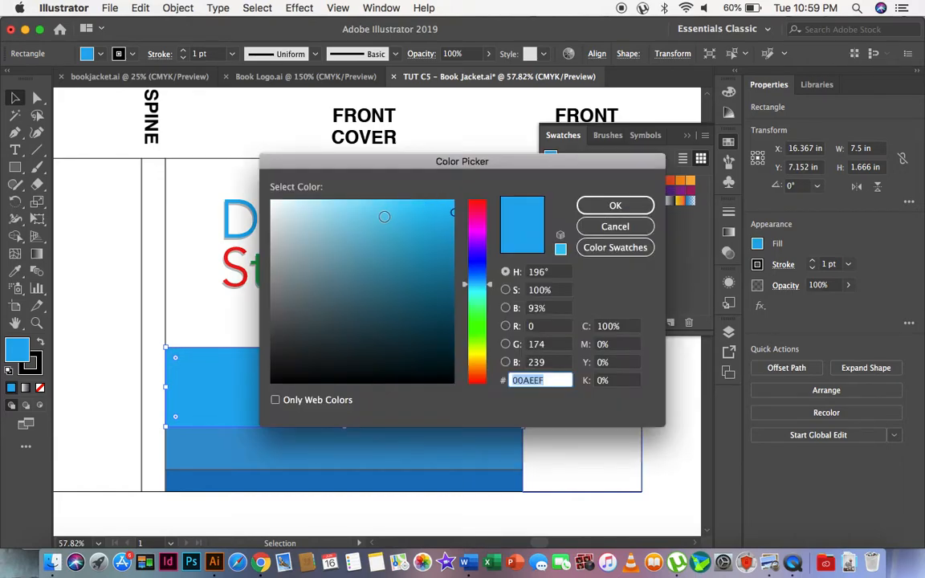
click(384, 217)
key(Return)
click(434, 319)
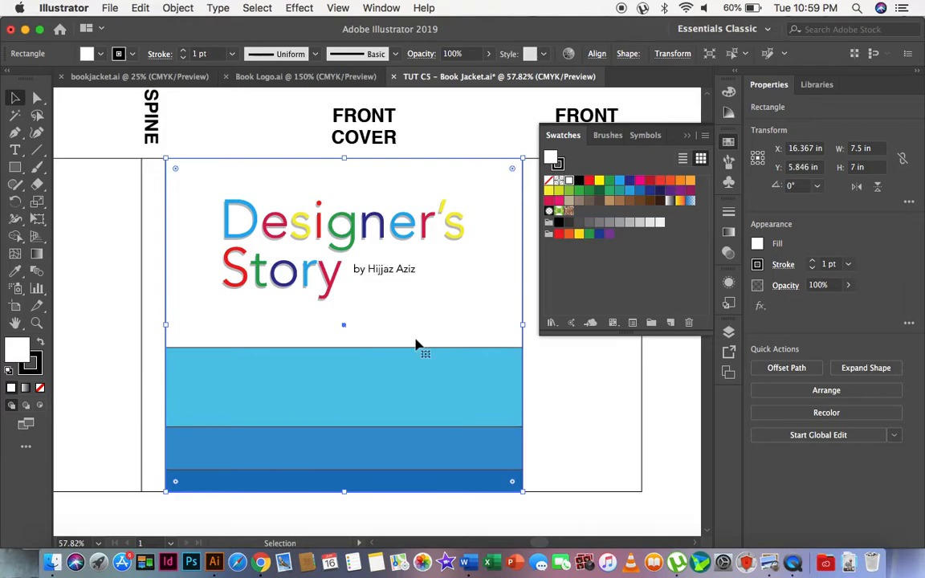
click(422, 398)
click(547, 423)
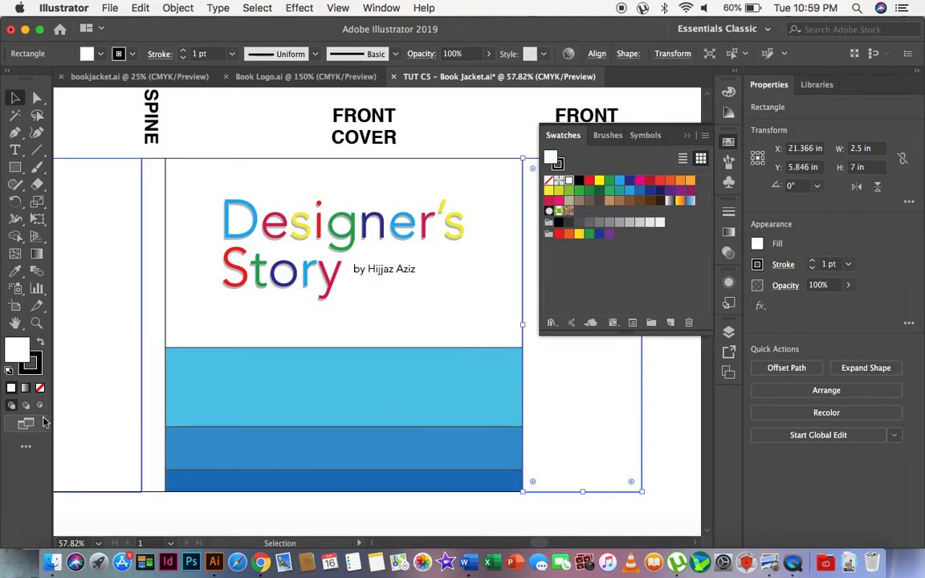
Examine the outlines around the three blue bands on the front cover up close.
click(36, 322)
drag(233, 300, 336, 489)
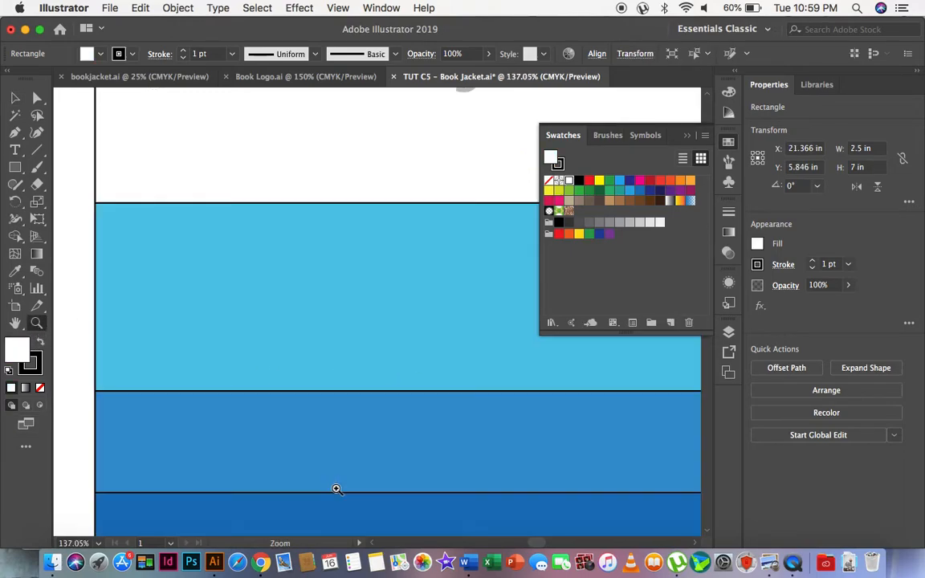
scroll(294, 299, down, 5)
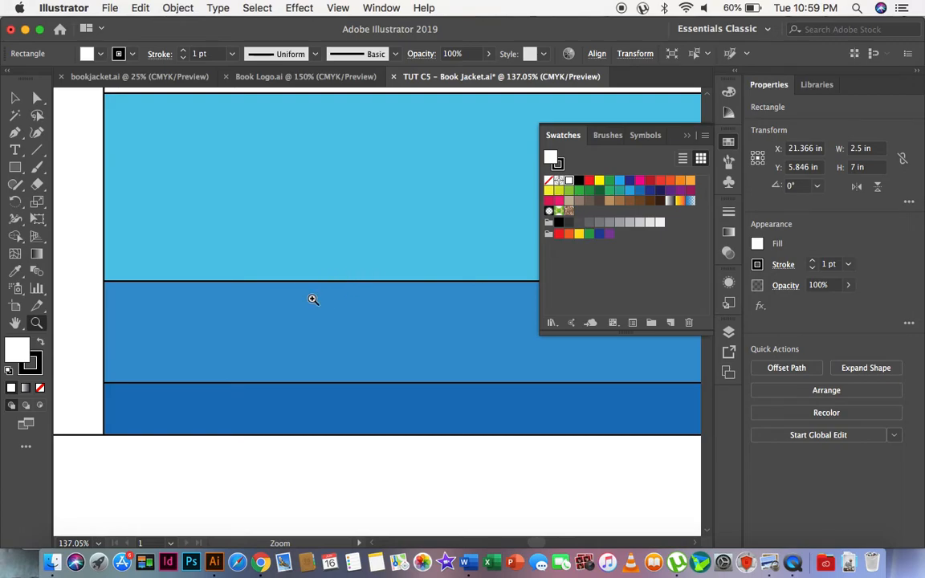
alt+click(312, 300)
alt+click(312, 300)
scroll(393, 316, right, 8)
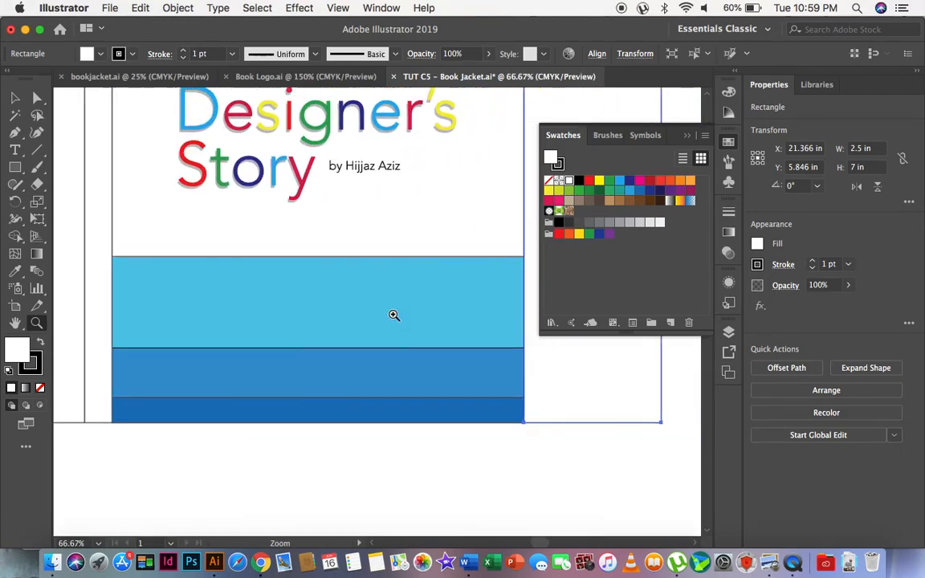
scroll(394, 316, right, 3)
click(22, 97)
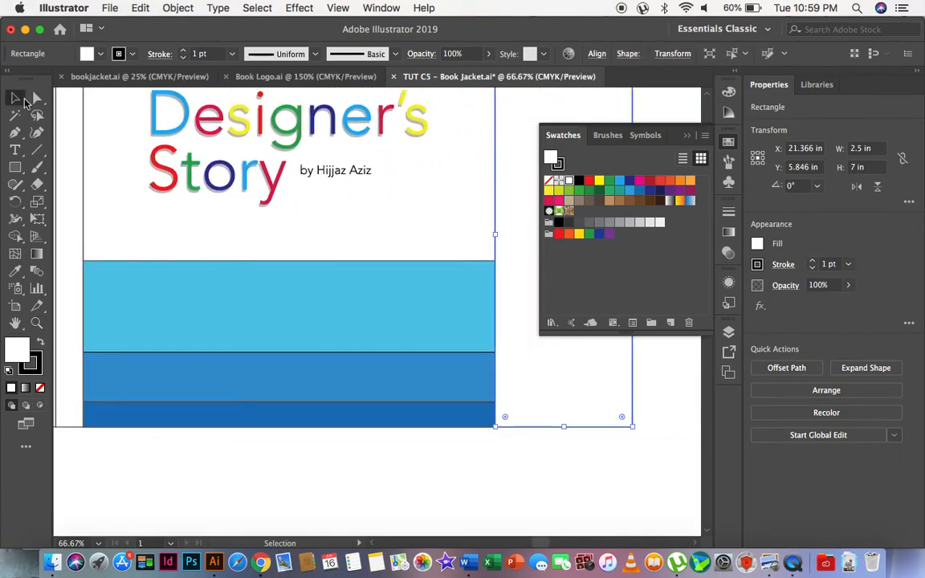
Set the stroke of all three blue bands on the front cover to None and deselect them.
click(181, 285)
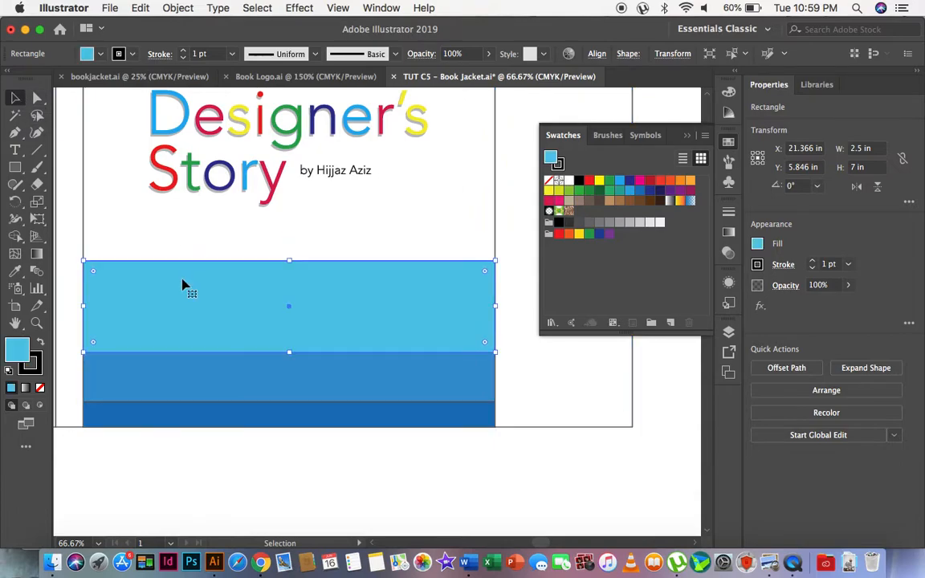
shift+click(195, 372)
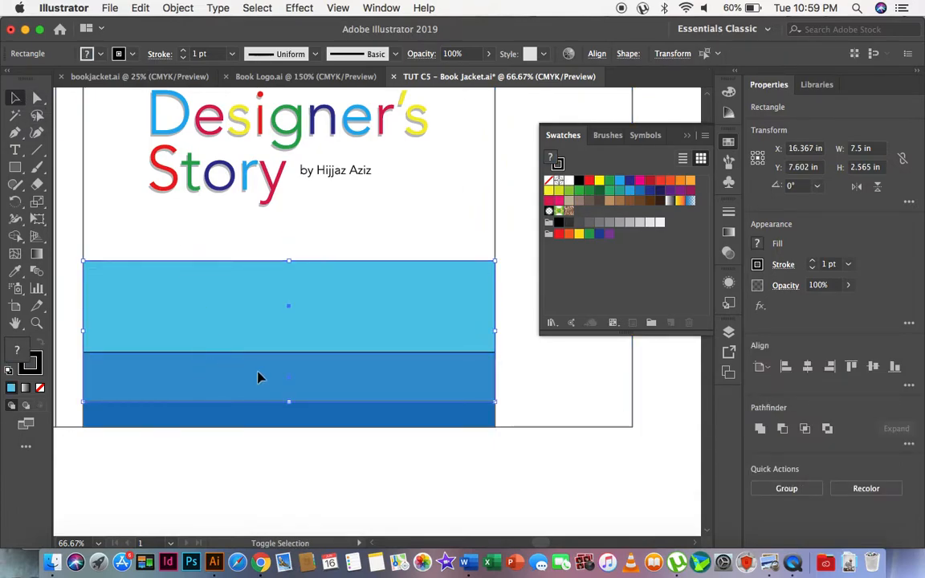
click(291, 472)
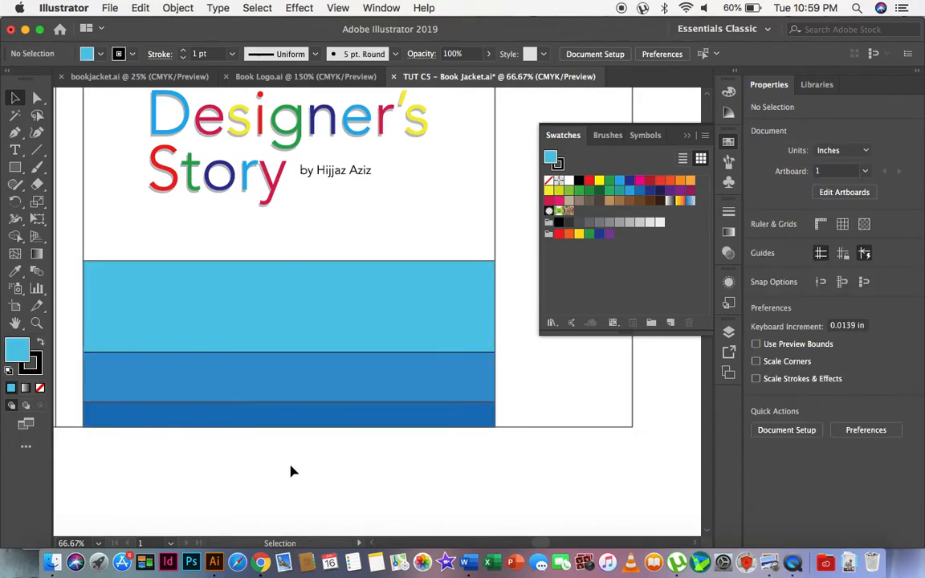
shift+click(281, 417)
shift+click(322, 376)
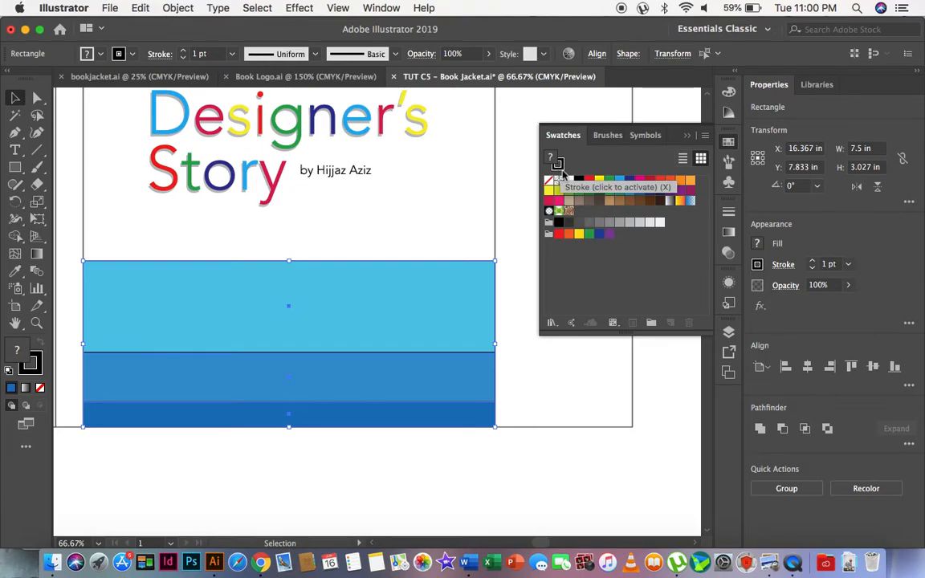
click(559, 165)
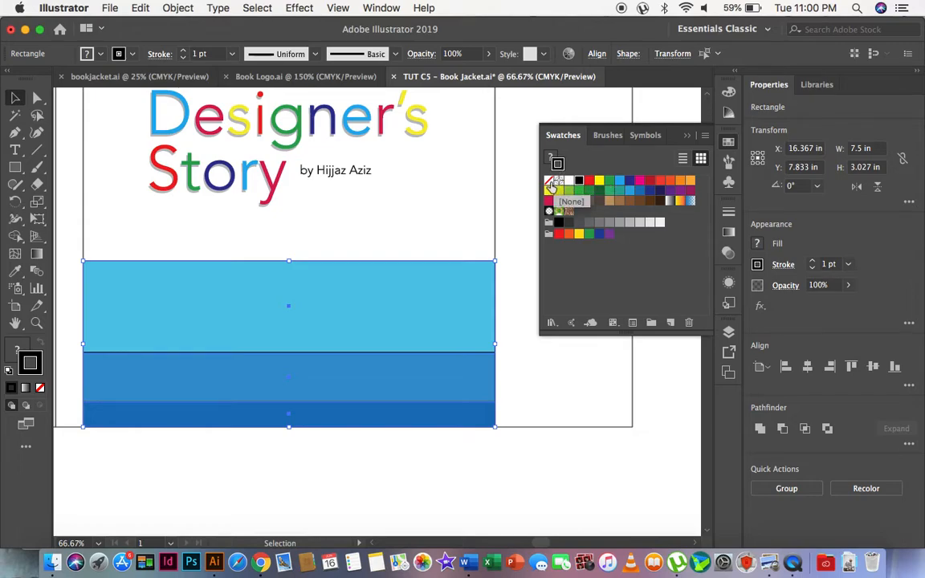
click(549, 180)
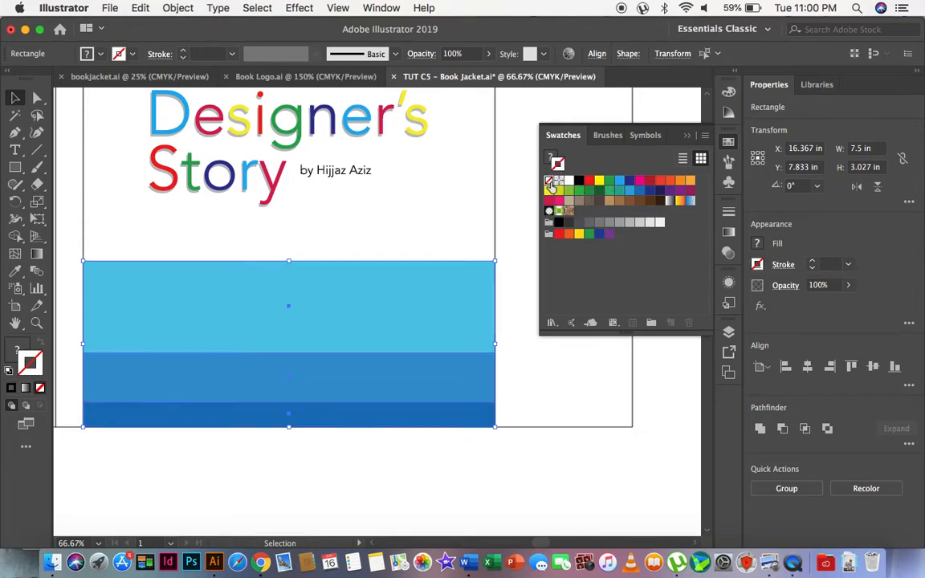
click(421, 477)
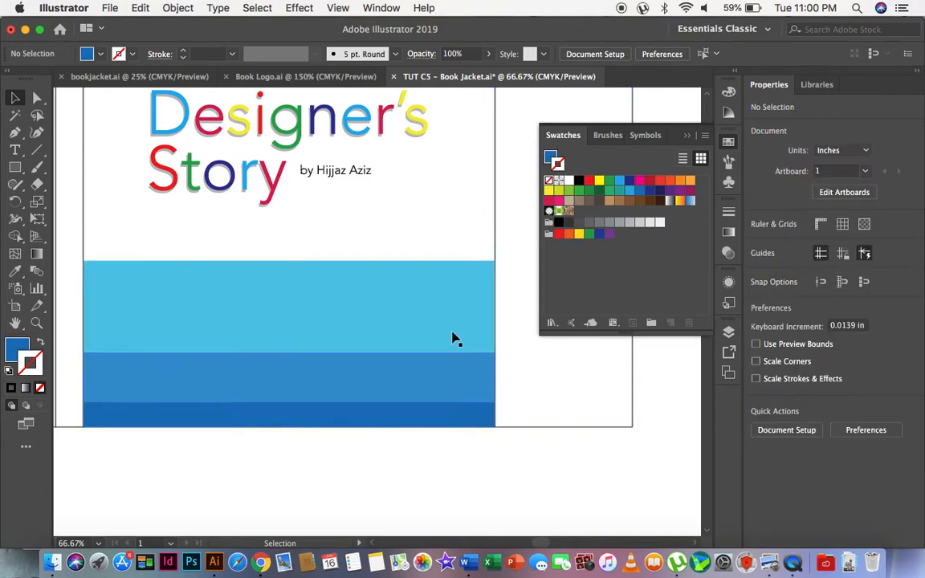
Duplicate the light cyan band as a band about 0.42 in high directly above it and fill the copy with crimson pink.
click(550, 160)
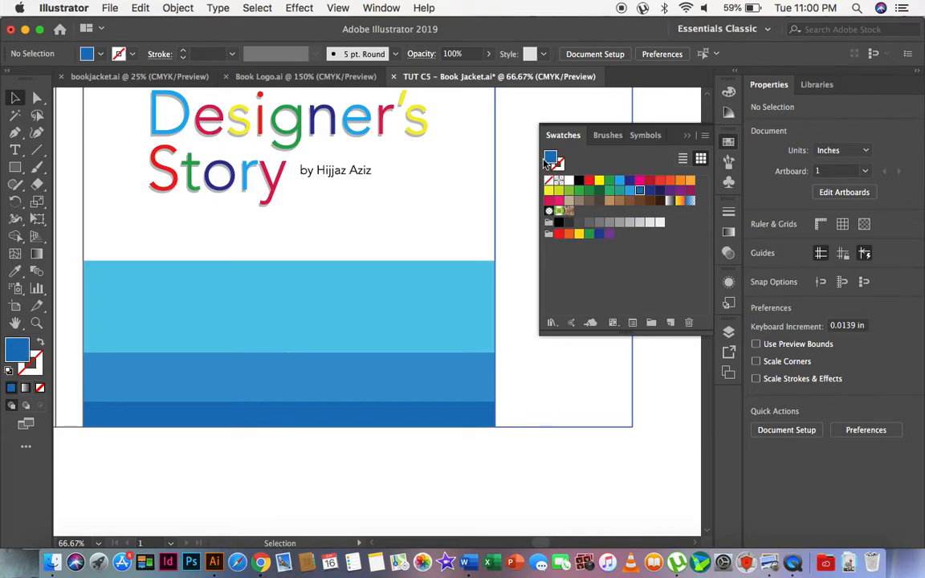
scroll(345, 287, left, 3)
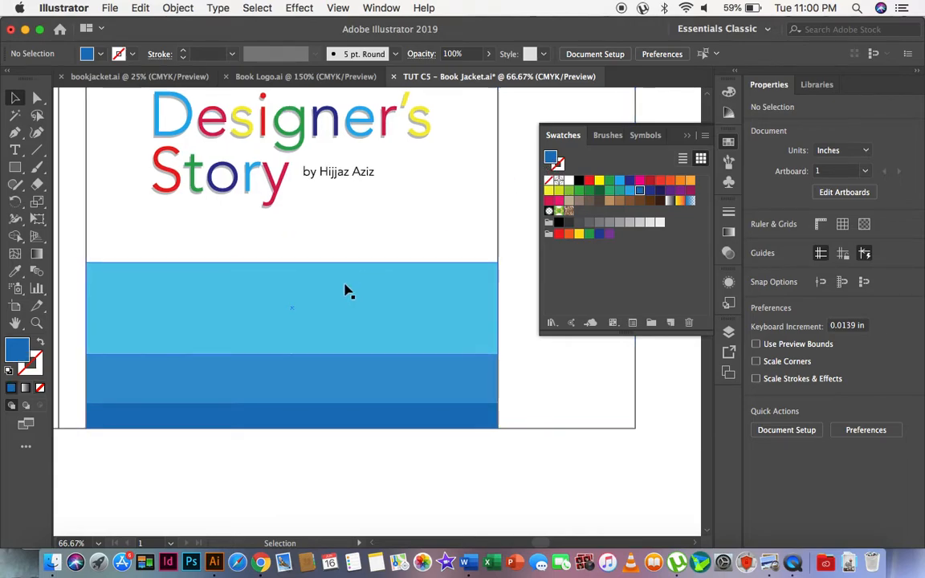
click(313, 333)
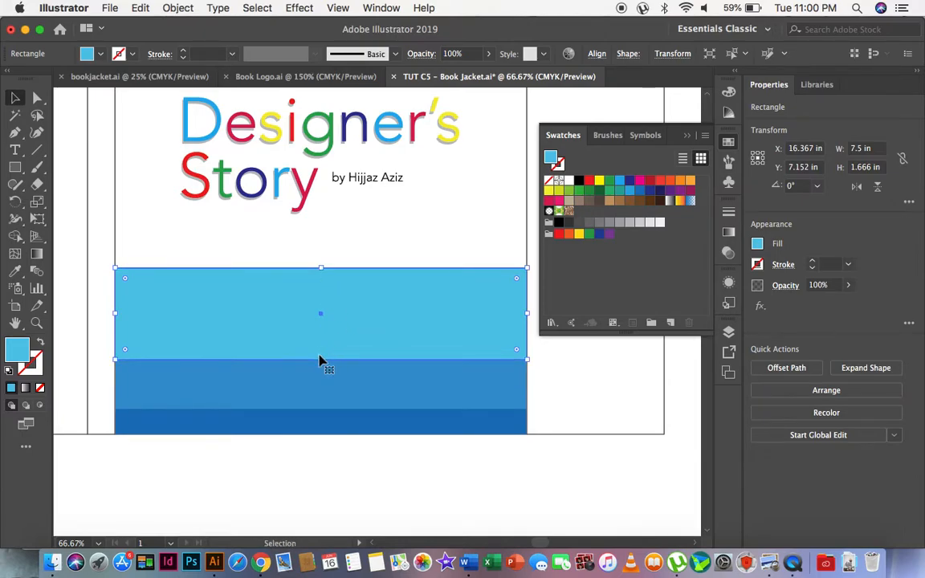
drag(321, 360, 324, 248)
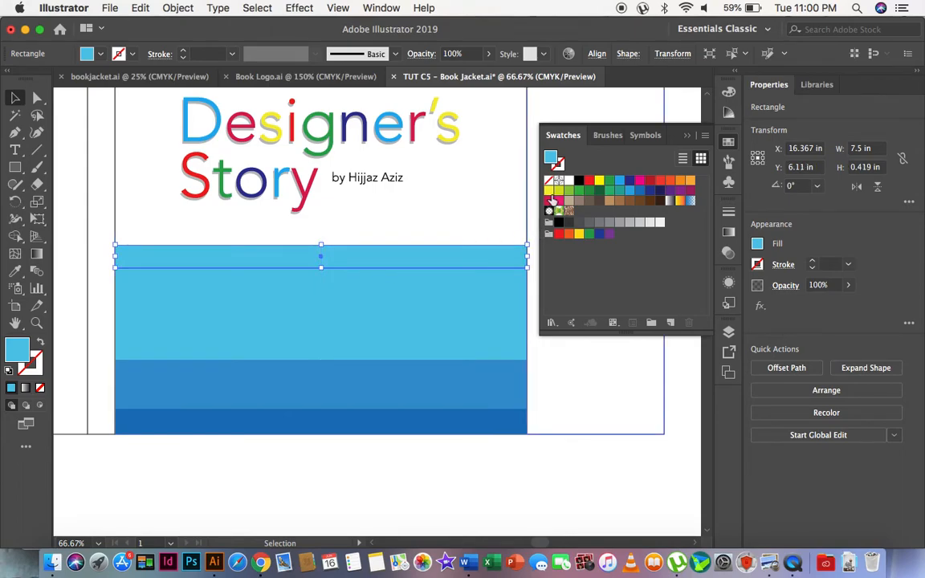
click(549, 201)
key(a)
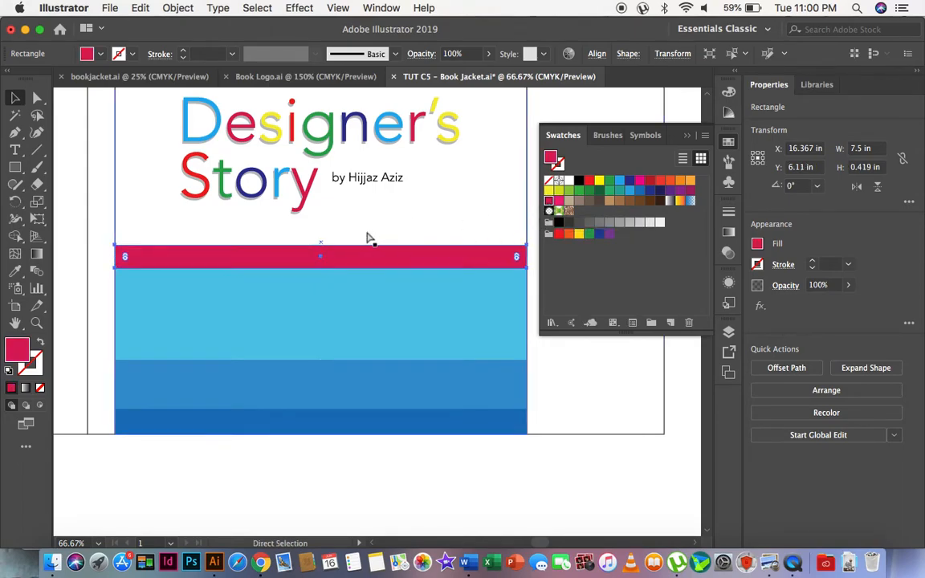
Duplicate the crimson band as a thin strip directly above it, fill the copy with yellow and make it about 0.16 in high.
key(v)
drag(322, 267, 321, 242)
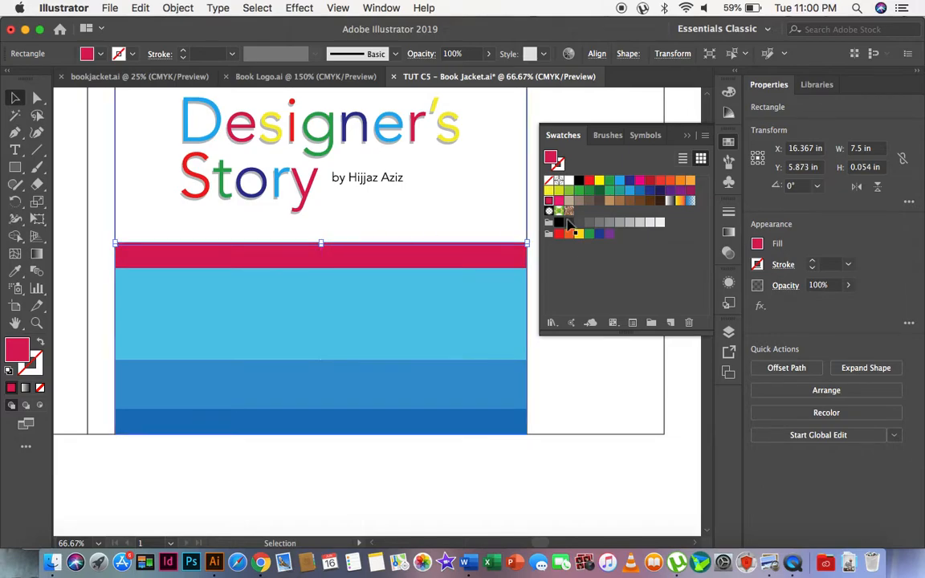
click(599, 179)
key(a)
key(v)
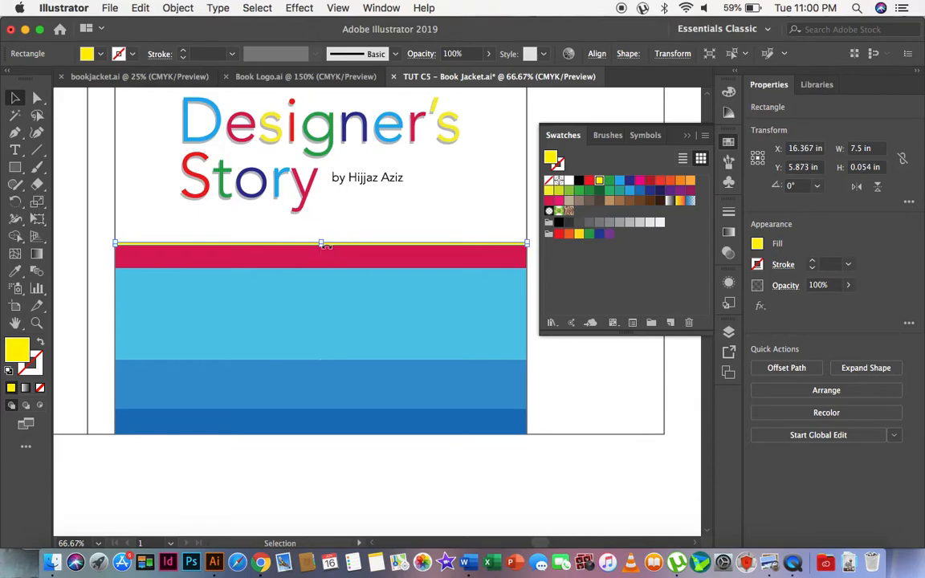
mouse_move(323, 241)
mouse_down()
mouse_move(323, 230)
mouse_move(322, 240)
mouse_up()
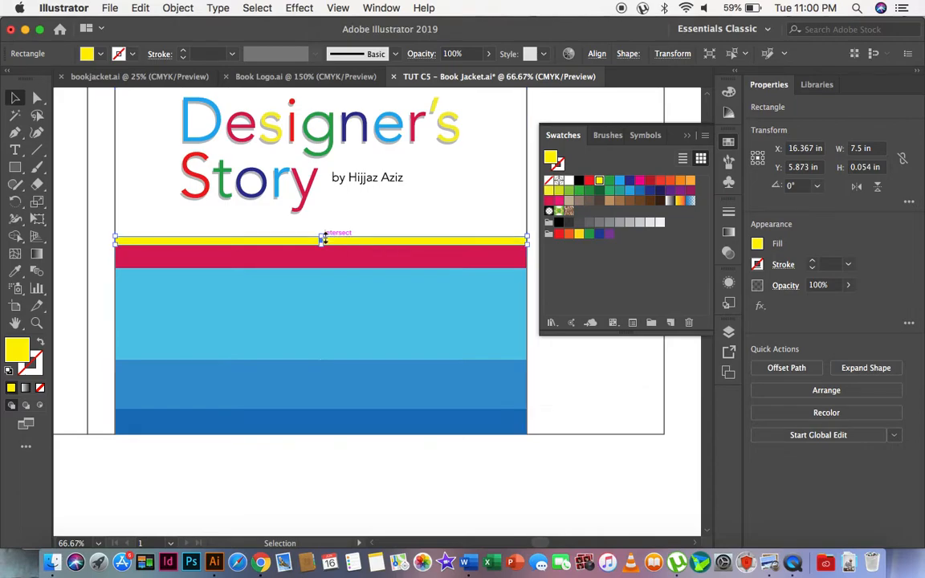
click(640, 190)
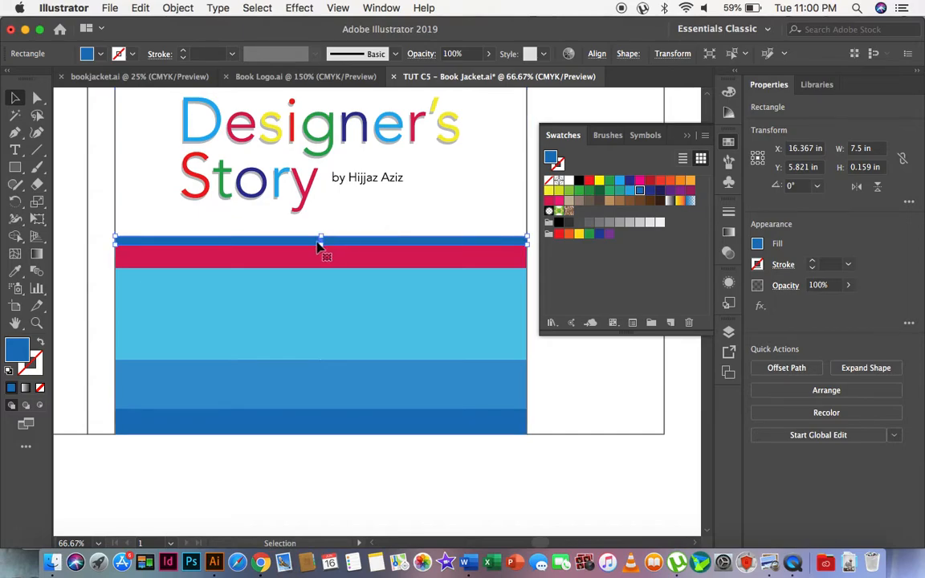
drag(324, 246, 325, 233)
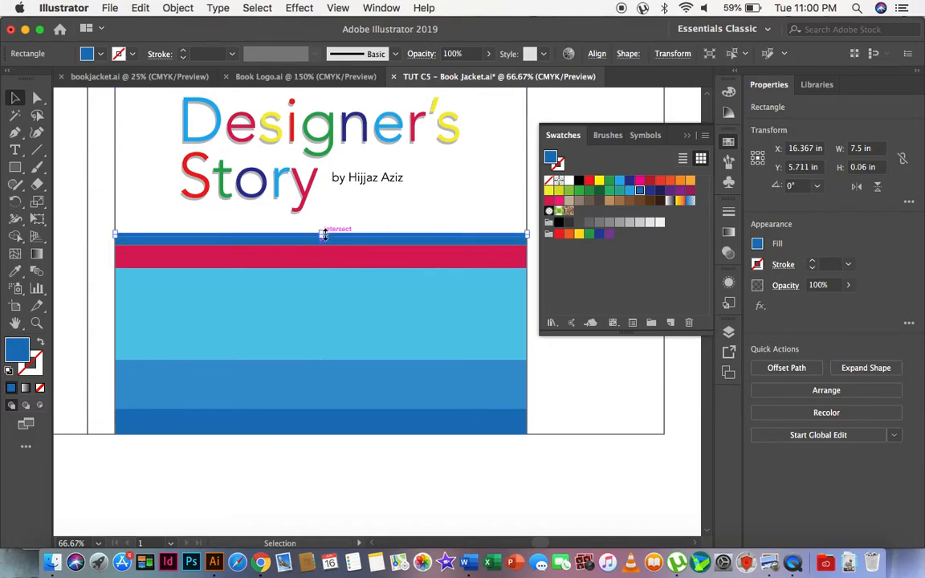
key(super+z)
key(super+z)
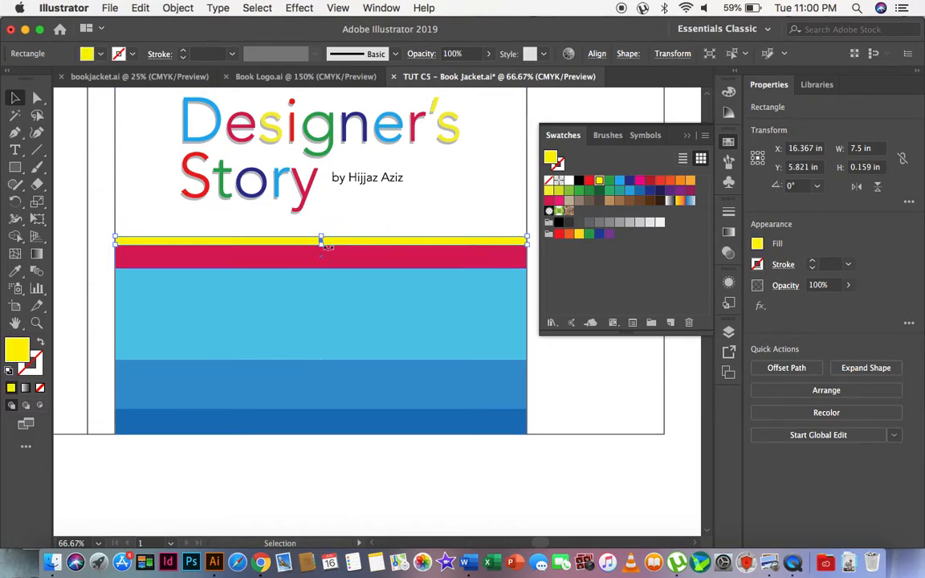
key(v)
drag(323, 244, 324, 232)
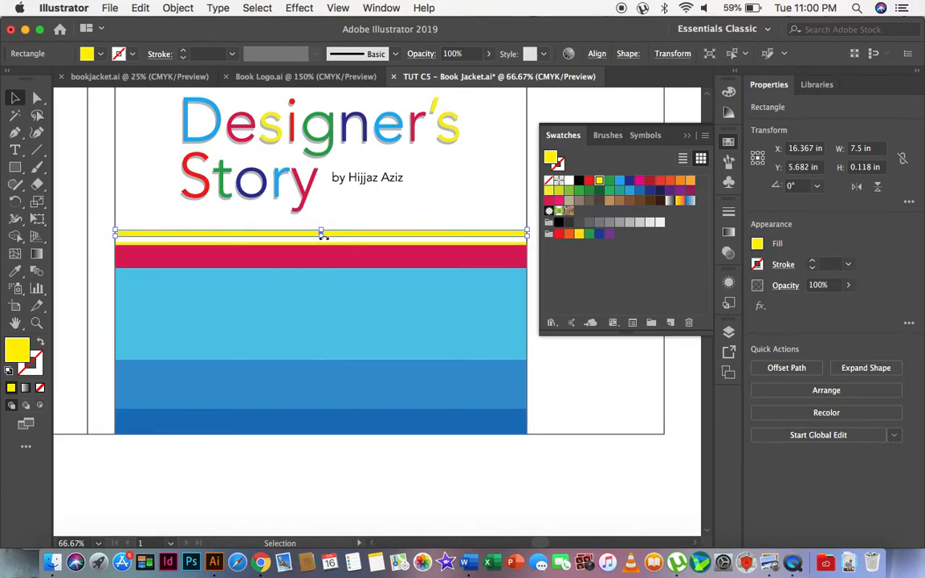
key(super+z)
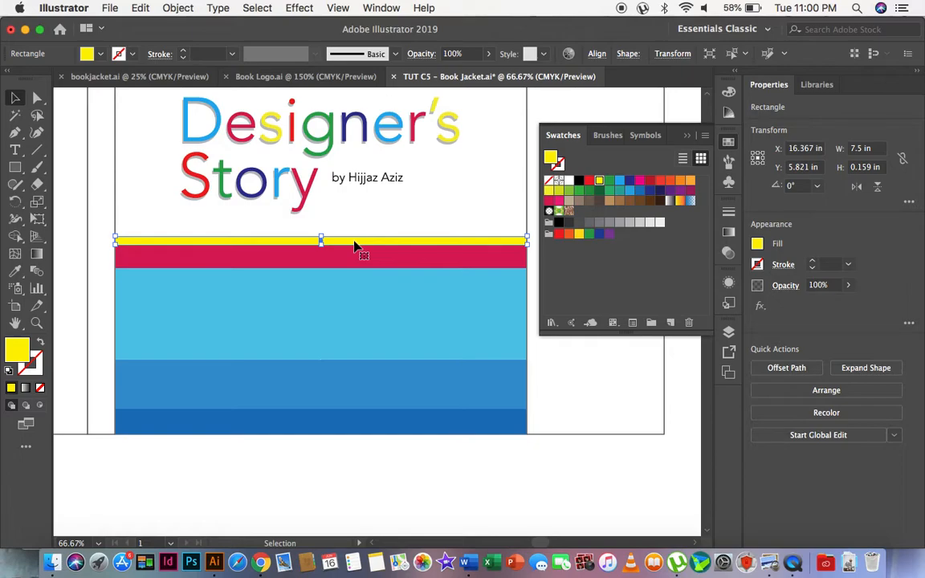
Duplicate the yellow band in place, fill the copy with blue and trim its lower edge to about 0.12 in high, exposing a yellow strip.
drag(322, 239, 322, 239)
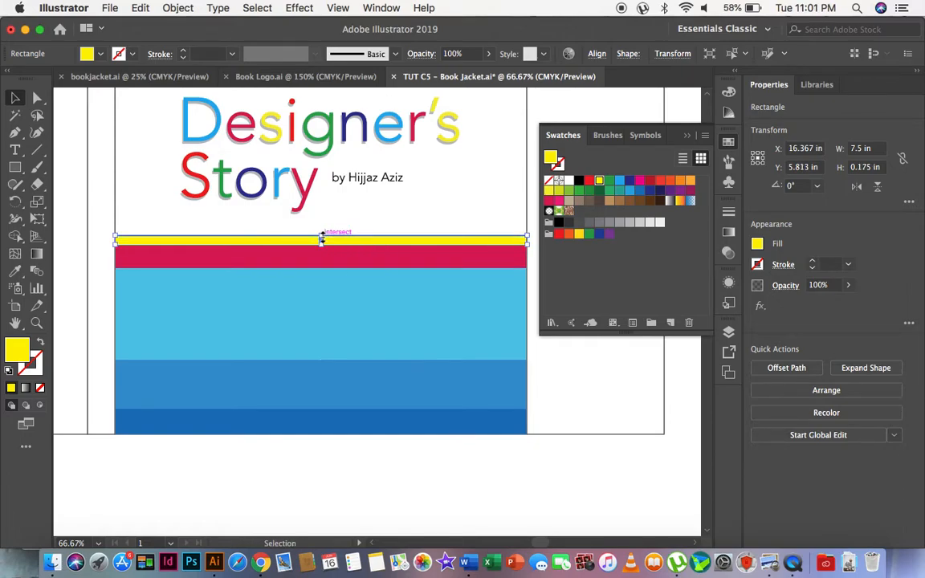
click(640, 191)
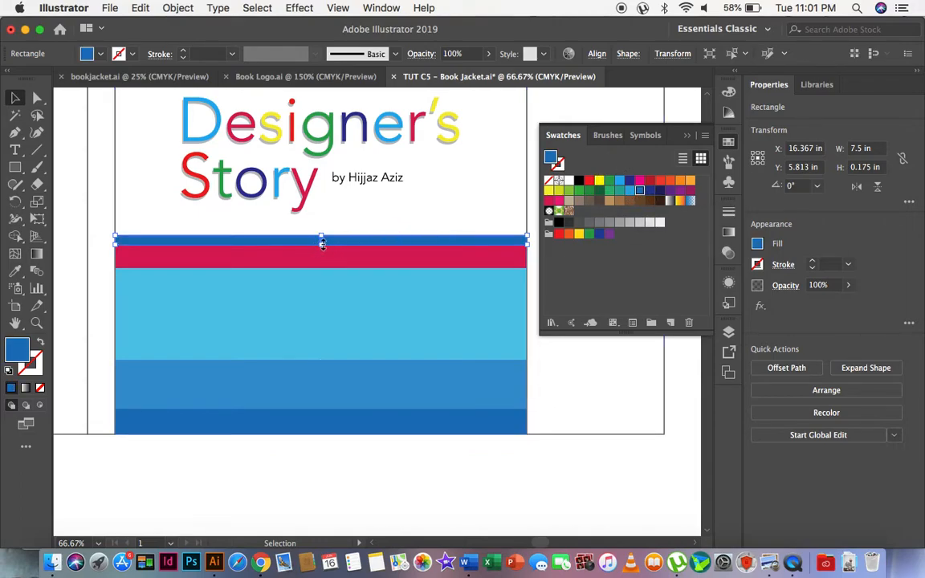
click(36, 325)
drag(312, 233, 371, 304)
click(14, 99)
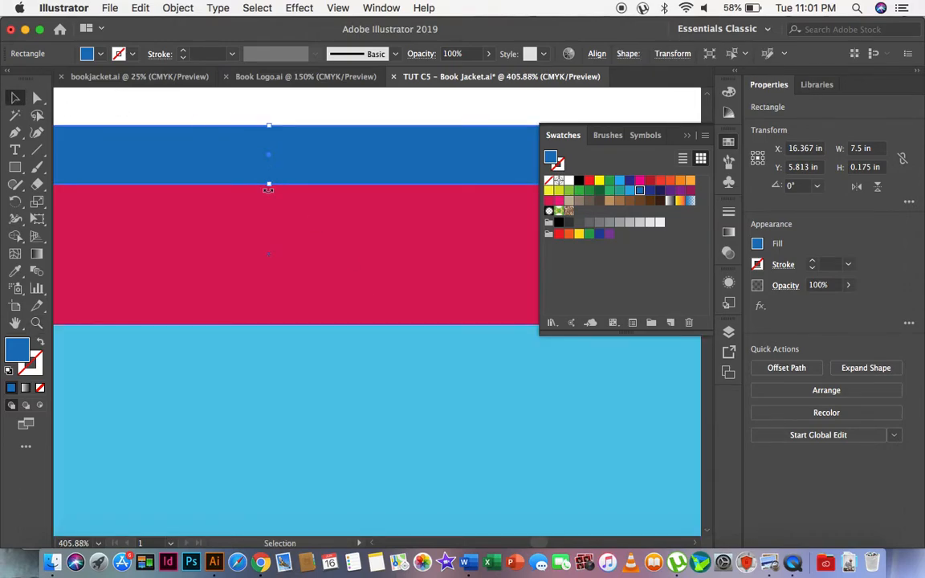
drag(269, 127, 270, 167)
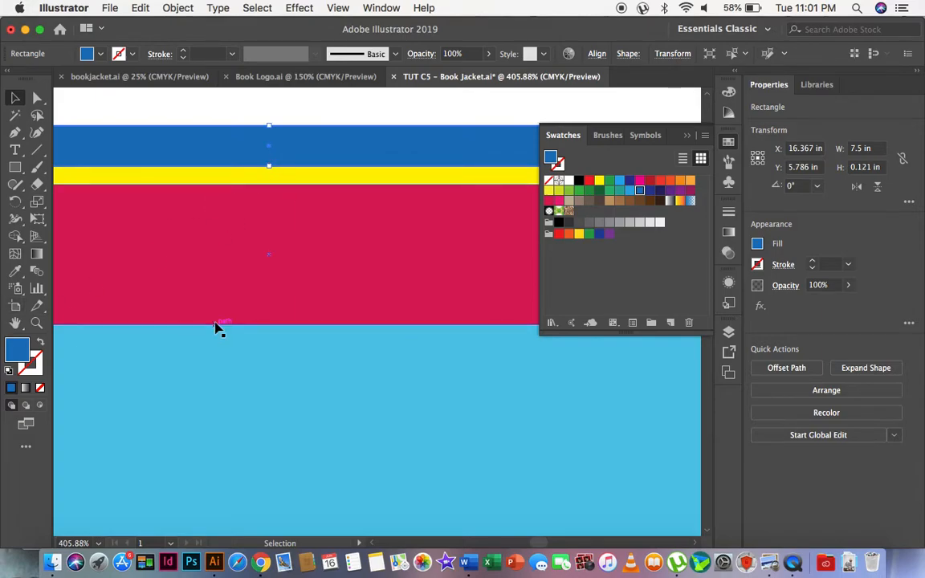
Duplicate the thin blue band as a strip about 0.04 in high directly above it and fill the copy with purple.
scroll(217, 326, up, 3)
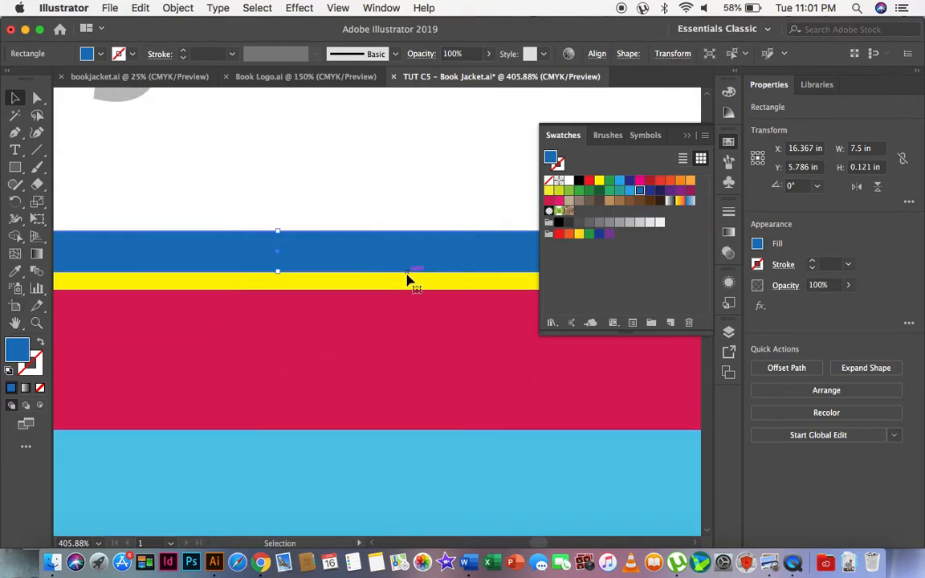
drag(279, 271, 278, 218)
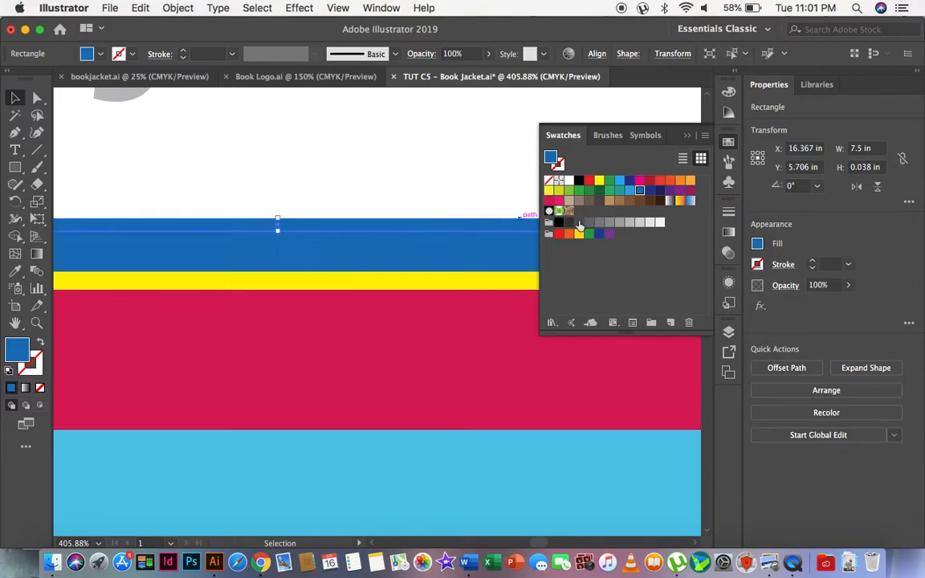
click(679, 191)
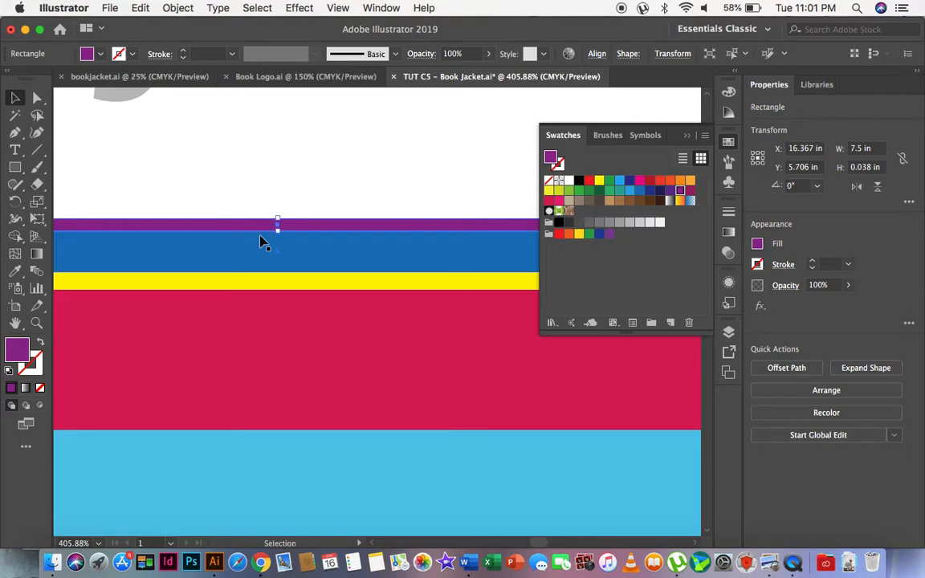
Duplicate the purple strip as a strip about 0.024 in high directly above it, fill the copy with red and deselect it.
drag(277, 230, 277, 212)
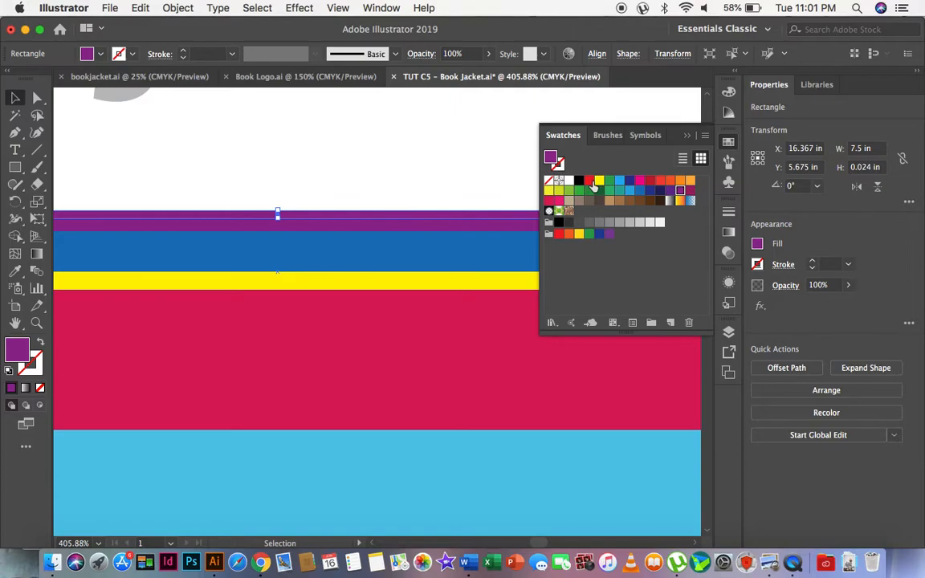
click(591, 181)
click(36, 324)
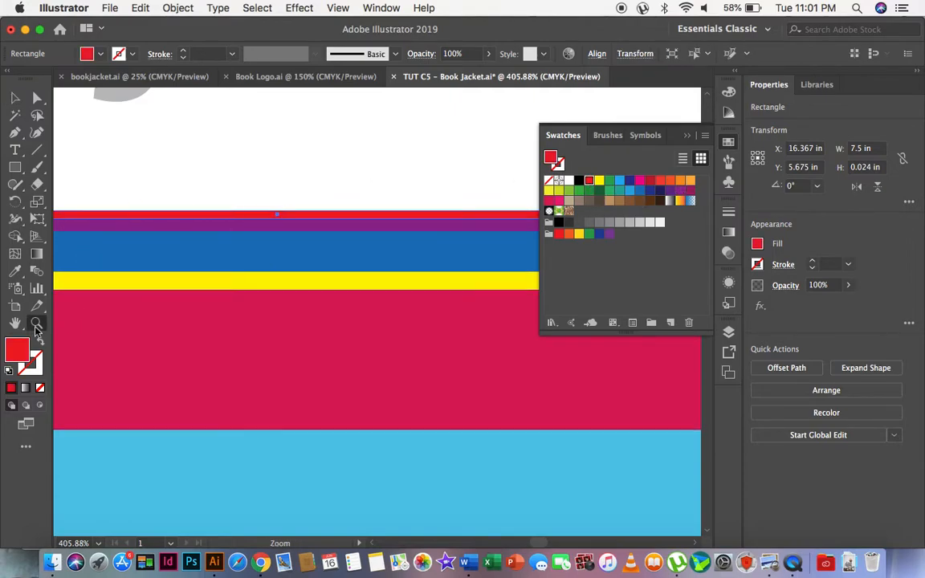
alt+click(346, 315)
alt+click(345, 315)
alt+click(345, 315)
alt+click(371, 323)
alt+click(370, 323)
alt+click(371, 323)
click(14, 97)
click(381, 512)
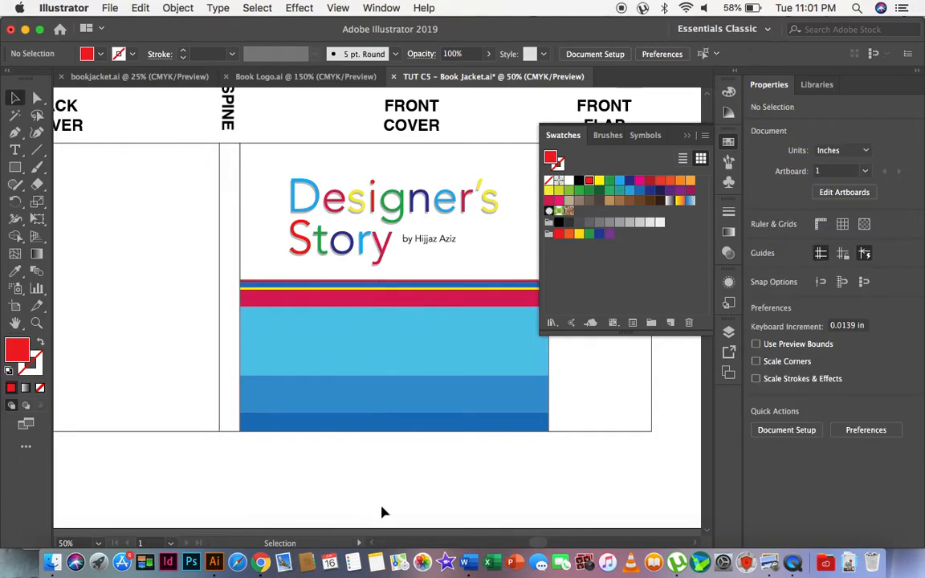
Extend the uppermost red strip upward to about 0.076 in high and fill it with green.
click(37, 322)
drag(305, 227, 463, 396)
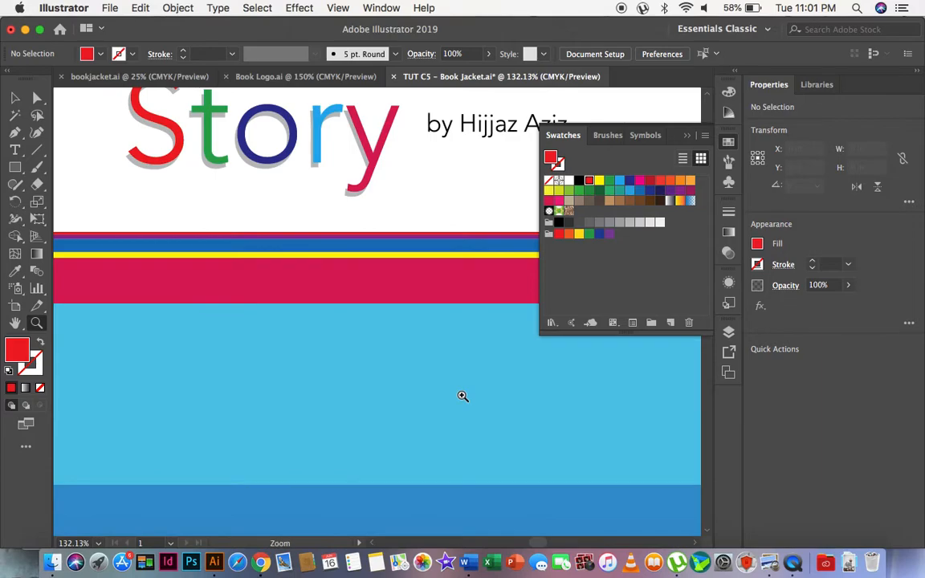
click(14, 97)
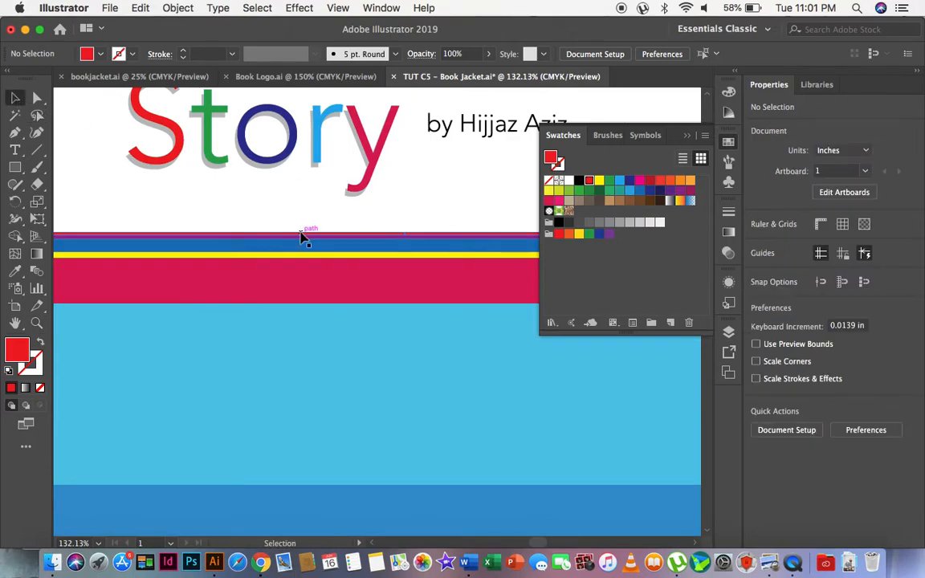
click(318, 235)
drag(405, 233, 405, 227)
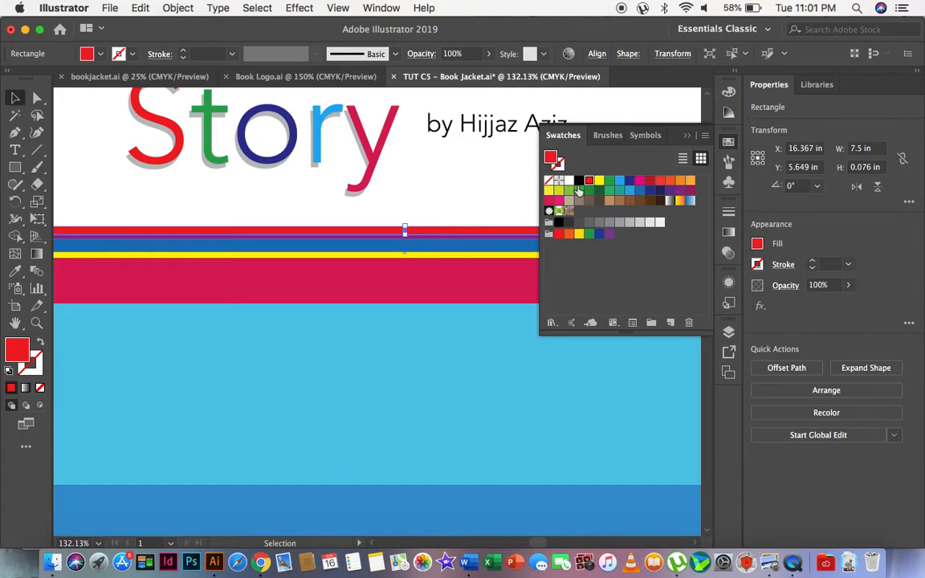
click(579, 191)
click(435, 207)
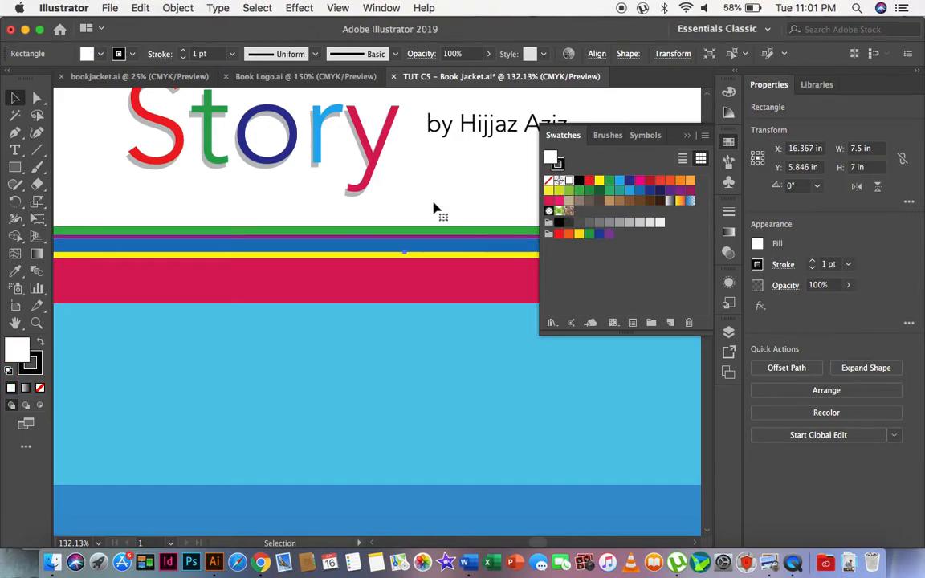
Review the stacked colour bands on the front cover in relation to the whole jacket layout, including the spine and back cover.
click(37, 322)
alt+click(317, 286)
alt+click(316, 287)
alt+click(316, 287)
alt+click(316, 287)
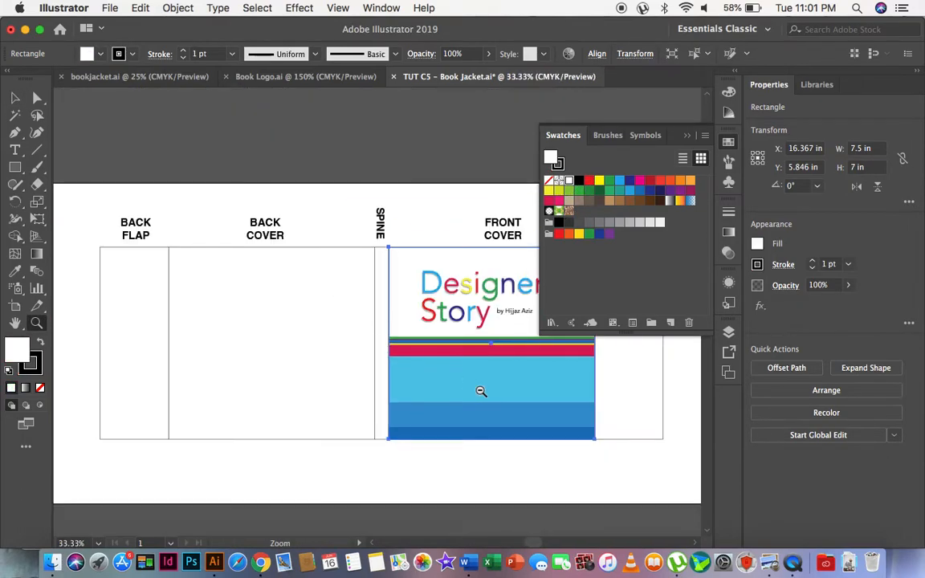
alt+click(481, 392)
scroll(481, 392, right, 3)
click(16, 97)
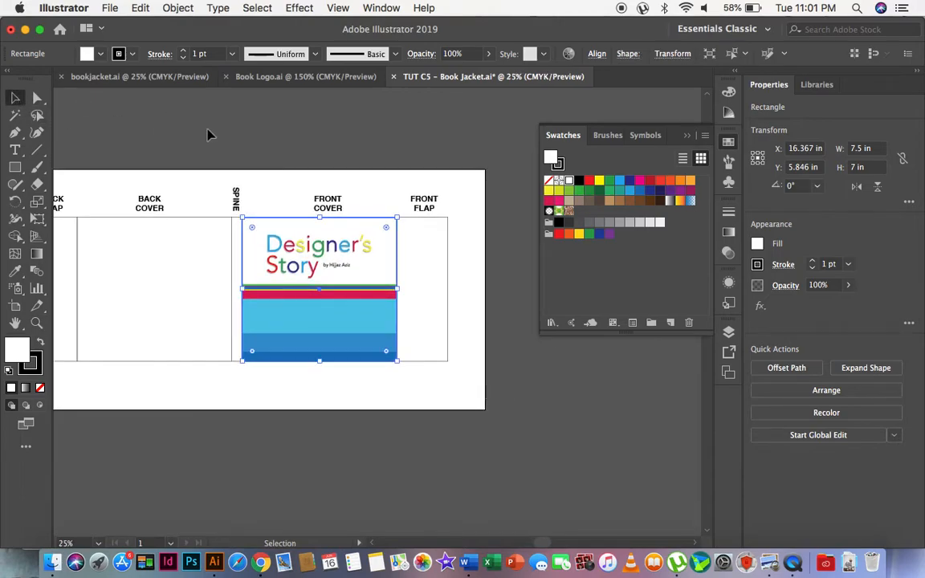
click(186, 115)
scroll(368, 233, down, 3)
scroll(368, 232, left, 1)
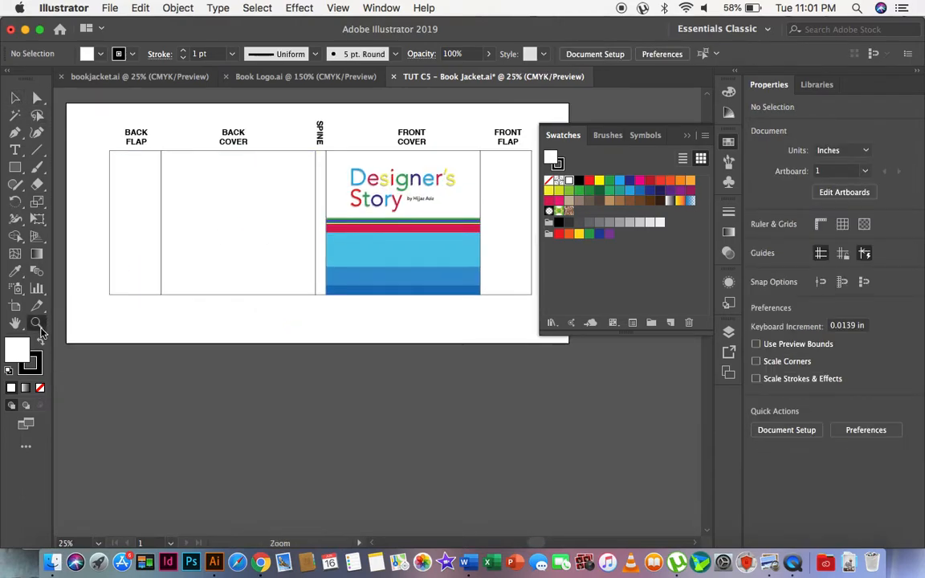
click(38, 325)
click(448, 231)
click(330, 318)
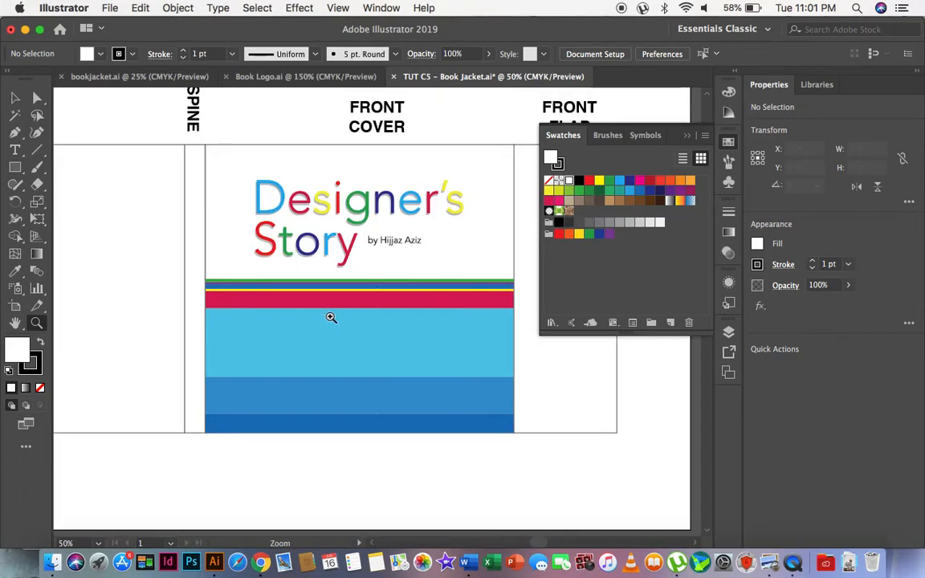
click(15, 97)
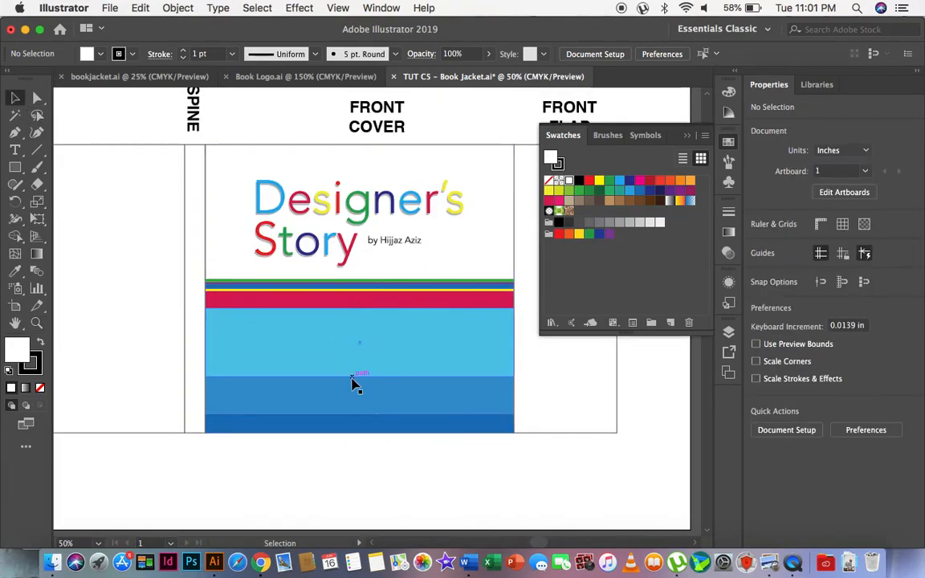
scroll(384, 374, left, 2)
scroll(463, 344, left, 2)
scroll(463, 344, up, 1)
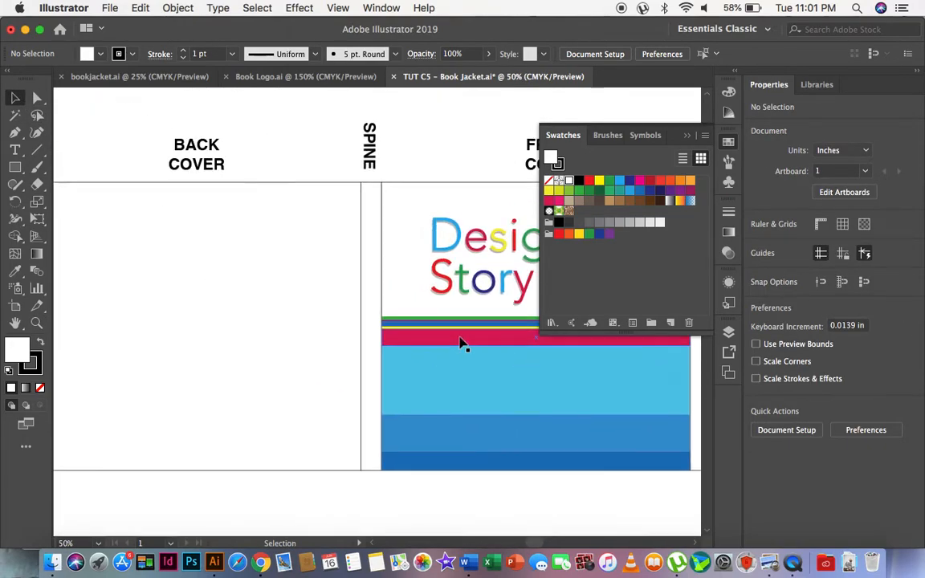
scroll(324, 372, right, 2)
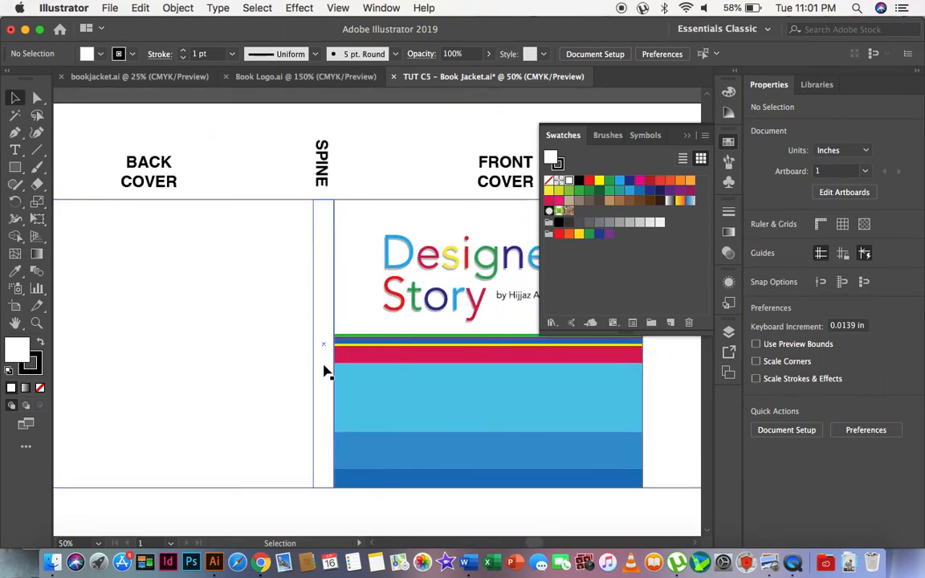
scroll(568, 413, right, 3)
scroll(567, 413, down, 1)
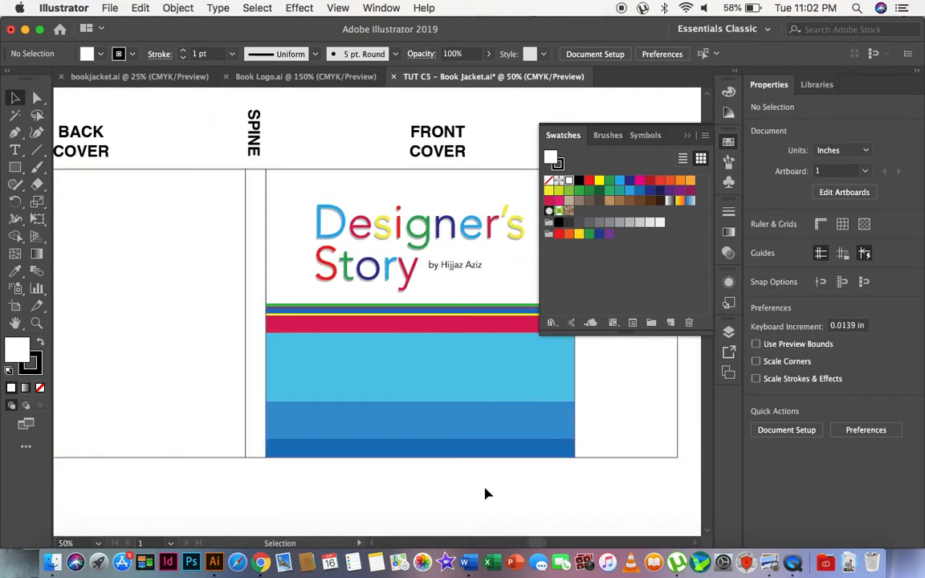
Select all the colour bands on the front cover, excluding the cover rectangle and the Designer's Story artwork, and copy them.
drag(372, 482, 279, 304)
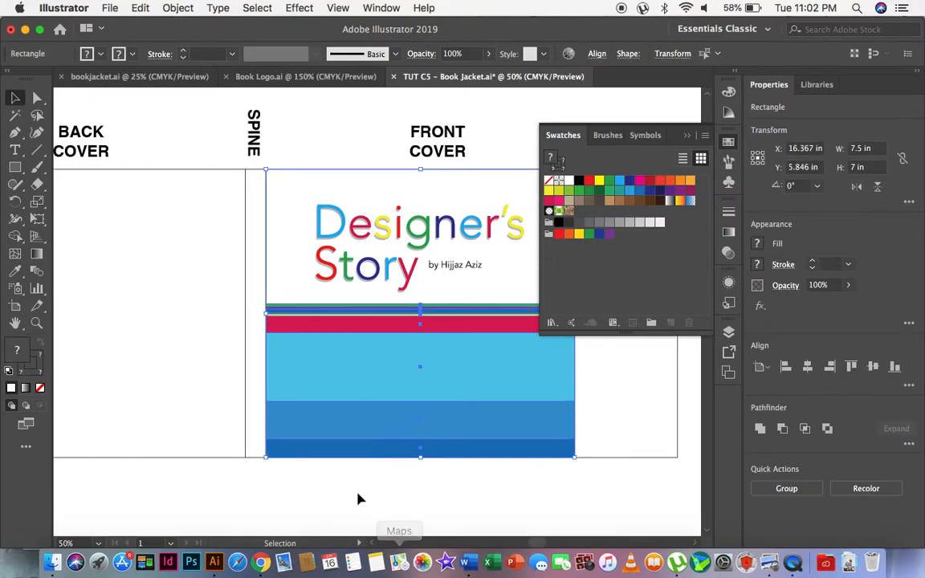
click(408, 497)
drag(408, 497, 287, 295)
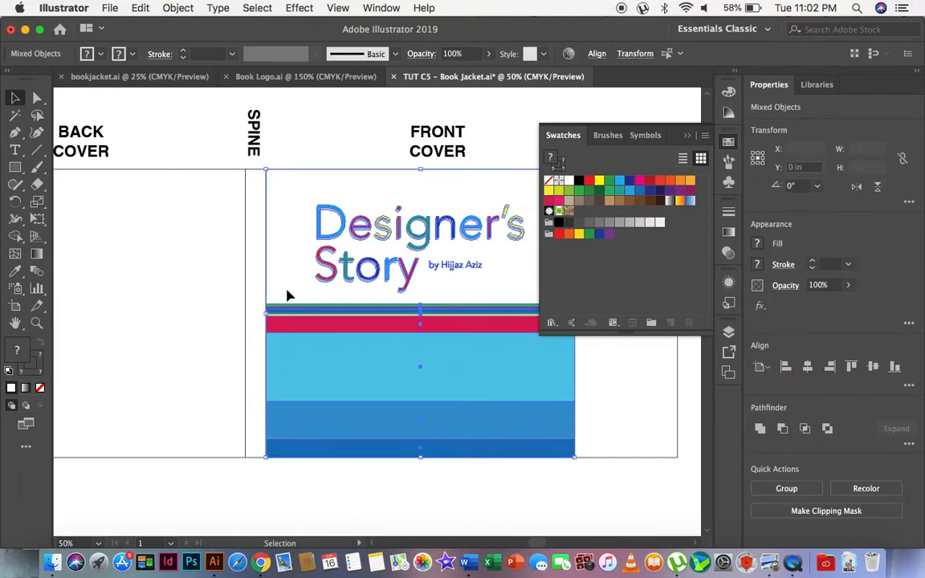
shift+click(298, 189)
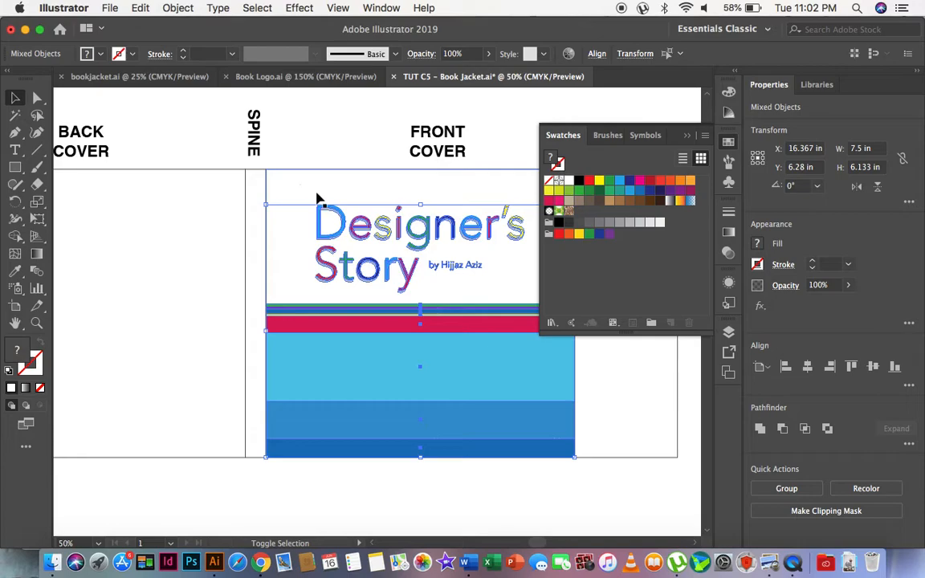
shift+click(343, 230)
scroll(462, 356, right, 5)
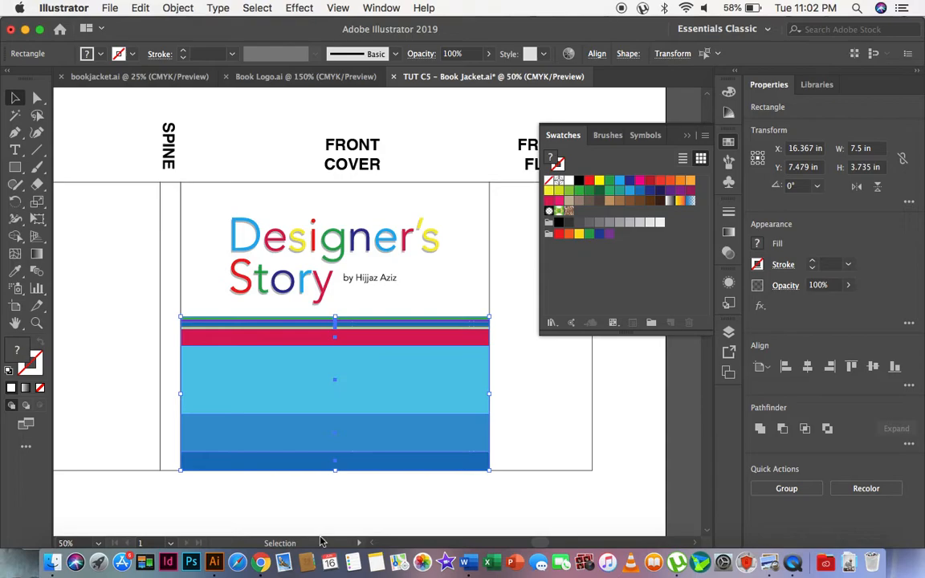
key(a)
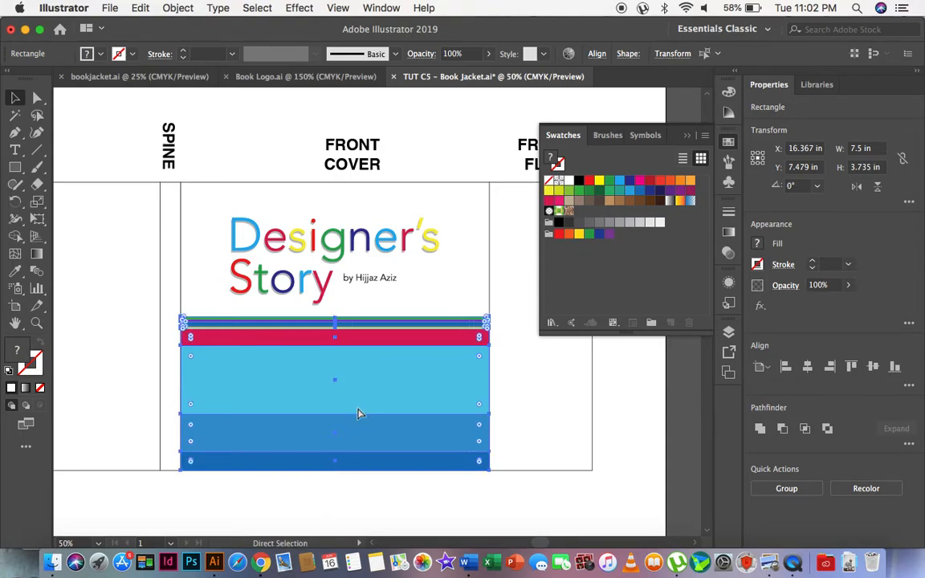
key(v)
Paste the copied colour bands and place them across the lower part of the back cover.
scroll(359, 414, left, 10)
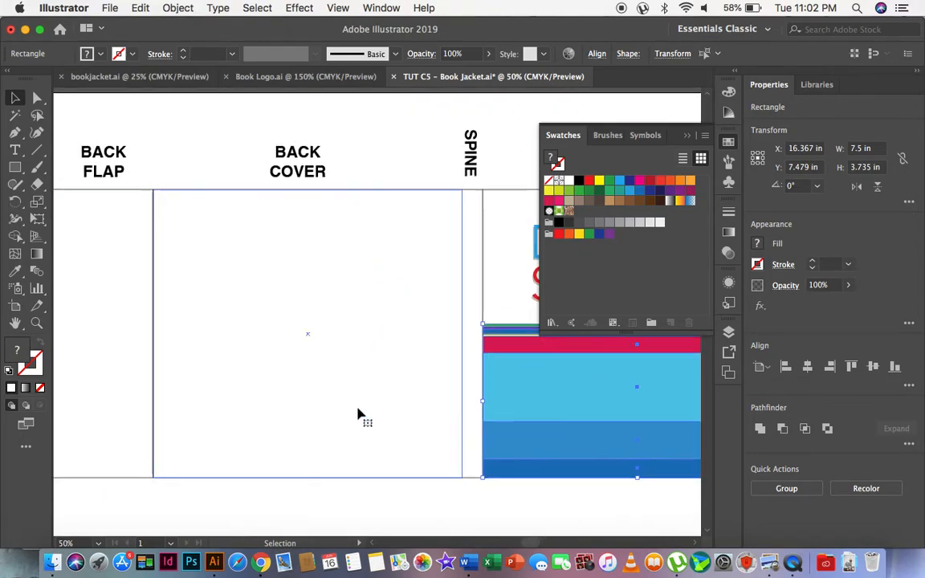
scroll(359, 413, right, 3)
scroll(359, 413, up, 1)
key(a)
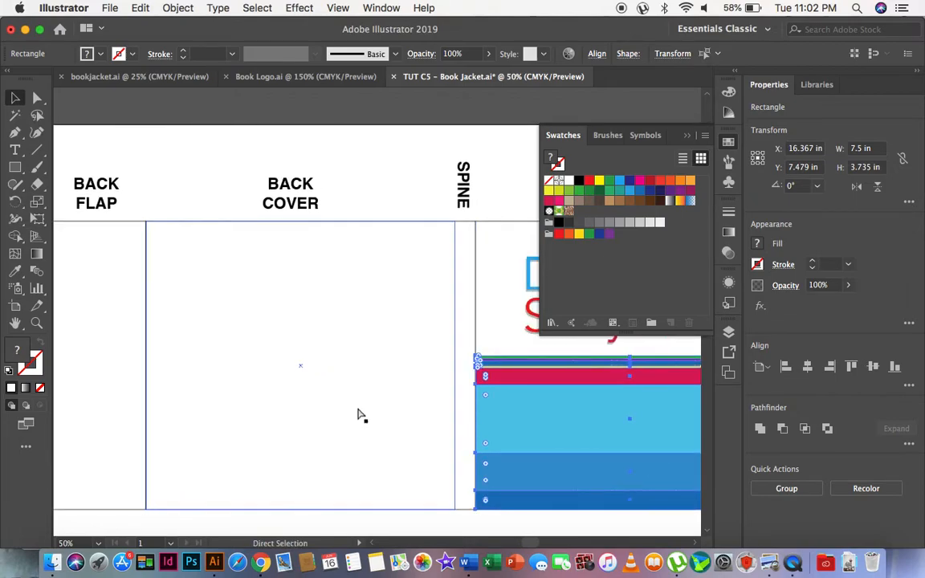
key(super+v)
key(v)
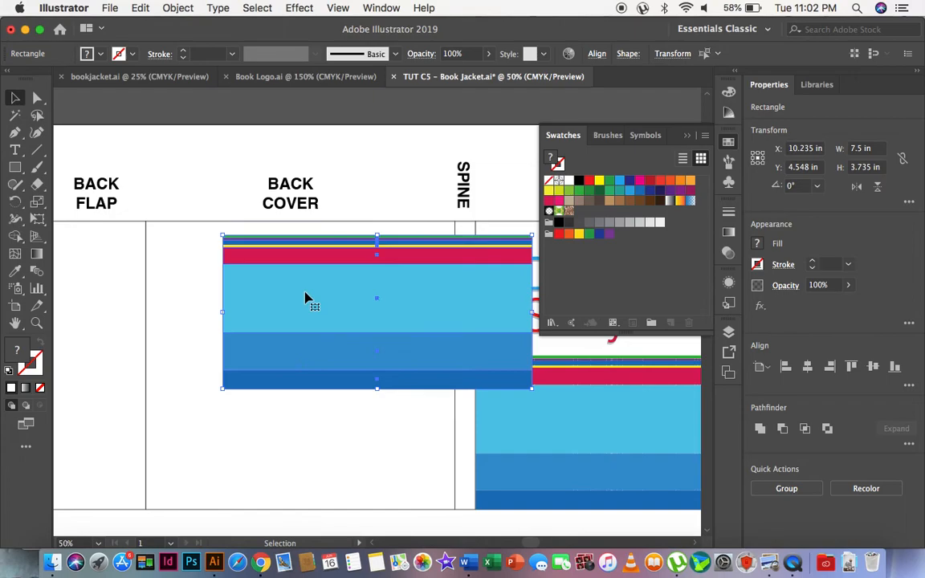
drag(304, 298, 228, 413)
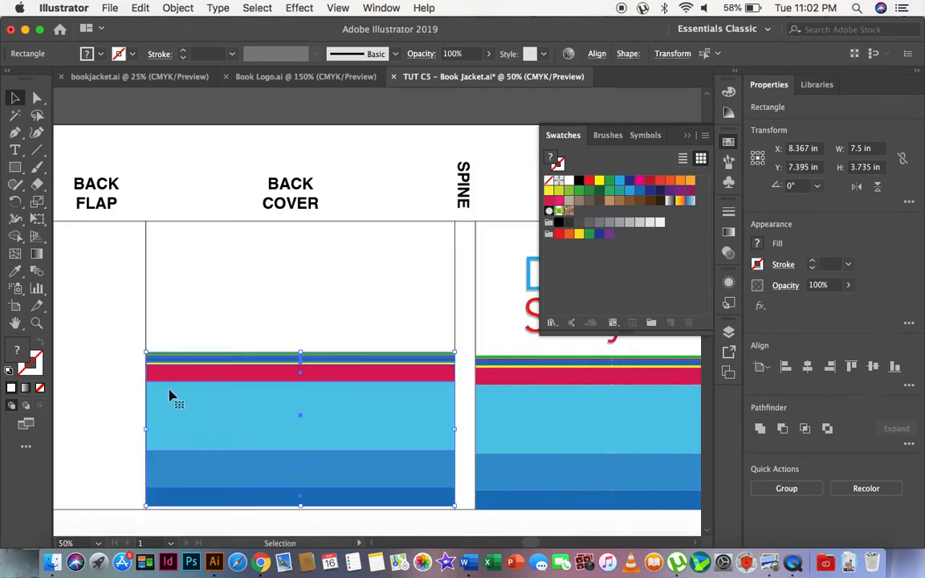
Move the pasted bands down so their base meets the lower-left corner of the back cover outline.
click(36, 324)
scroll(312, 335, down, 4)
drag(105, 321, 265, 461)
key(v)
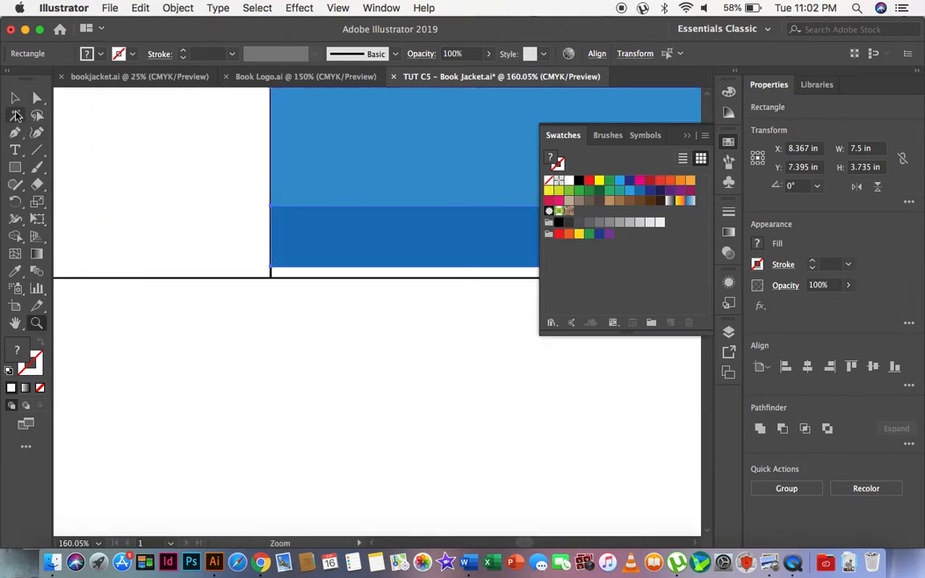
drag(313, 234, 312, 241)
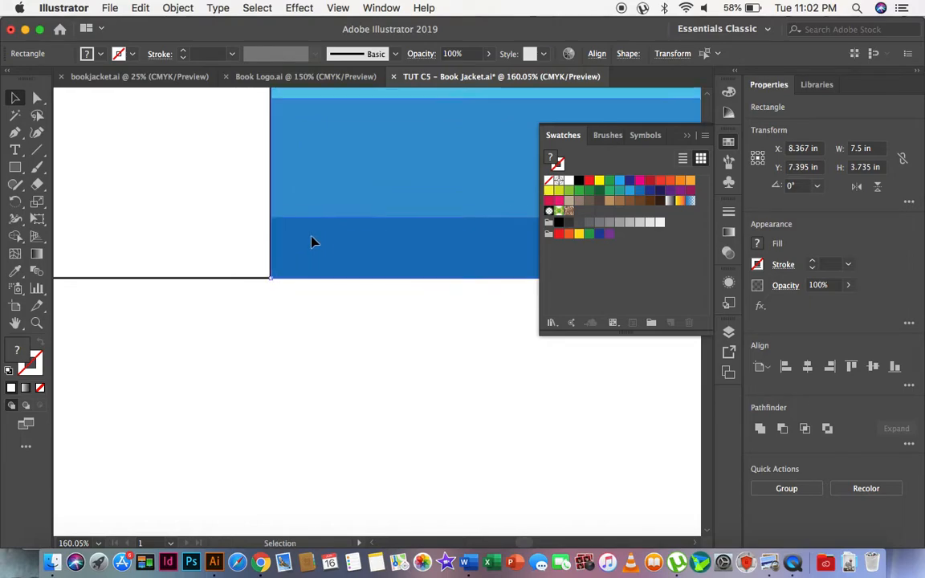
scroll(320, 379, right, 5)
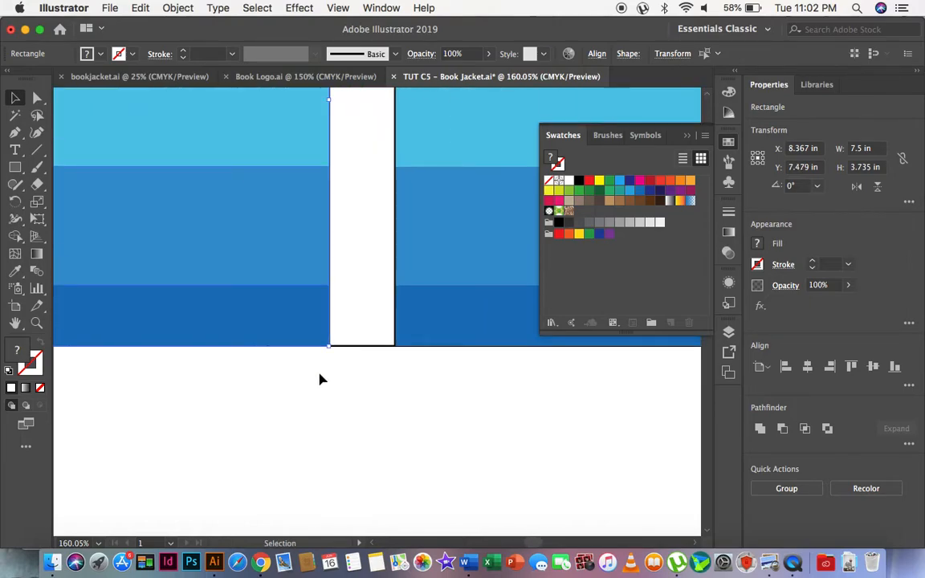
Realign the pasted bands' lower-right corner with the corner where the back cover meets the spine and deselect.
drag(290, 315, 399, 397)
click(37, 323)
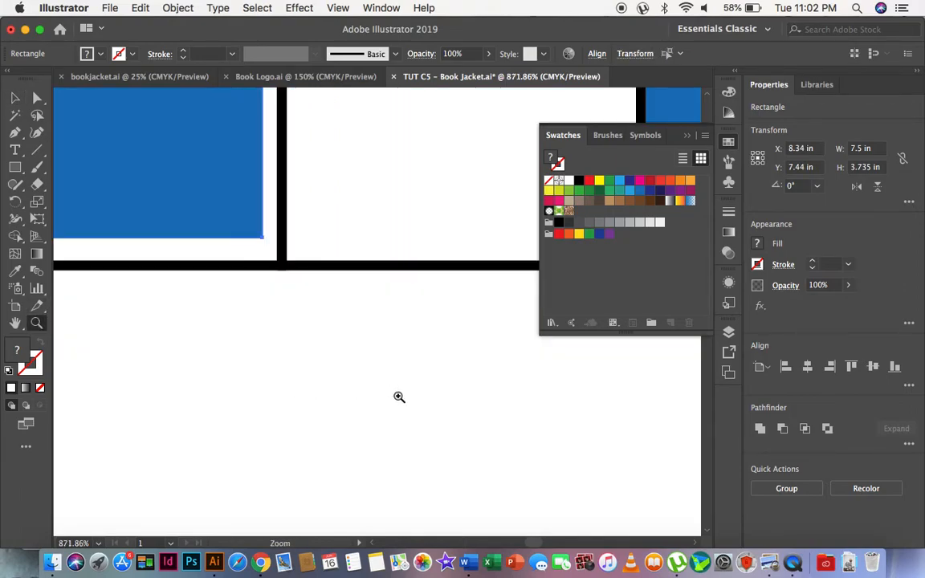
click(15, 97)
drag(196, 185, 210, 206)
click(299, 330)
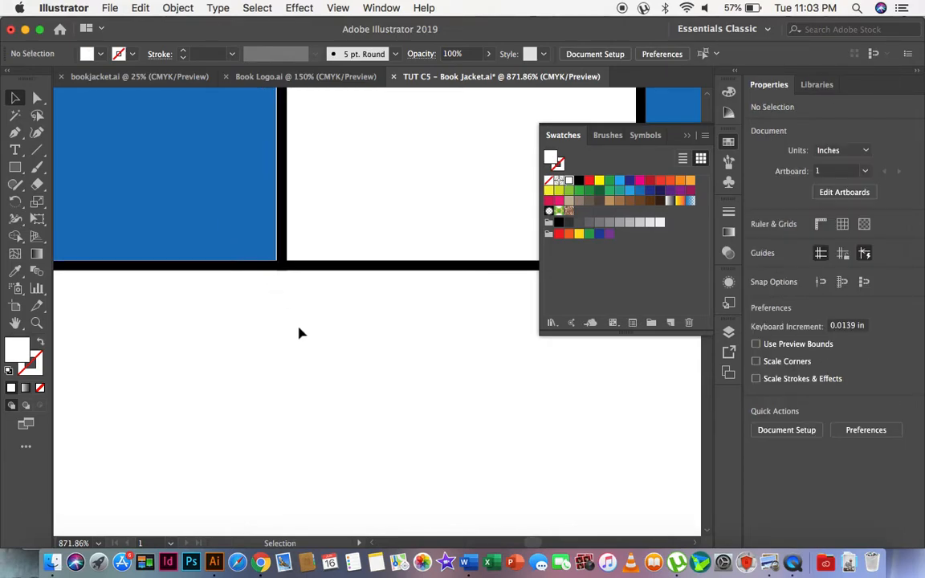
key(super+z)
drag(193, 205, 219, 249)
click(313, 359)
Review how the colour bands on the back and front covers line up across the whole jacket layout.
click(37, 324)
alt+click(447, 283)
alt+click(446, 282)
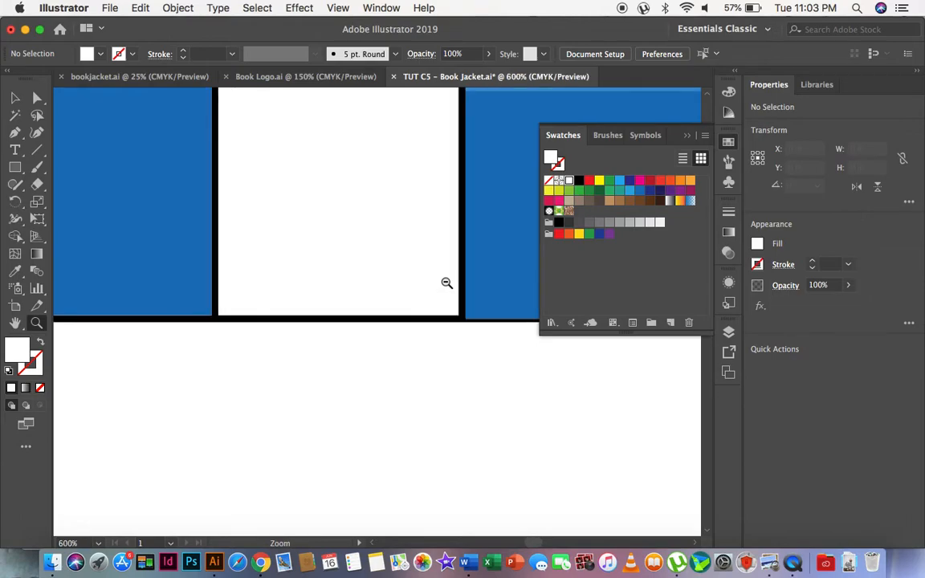
alt+click(446, 283)
alt+click(446, 282)
alt+click(447, 283)
alt+click(447, 282)
alt+click(358, 306)
alt+click(358, 306)
alt+click(358, 306)
alt+click(359, 306)
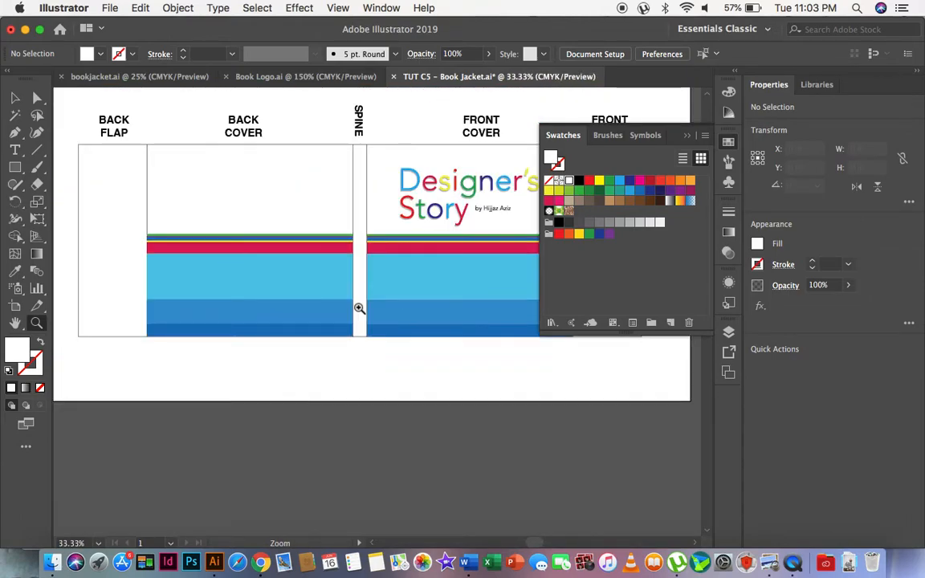
scroll(359, 309, right, 3)
scroll(357, 308, left, 3)
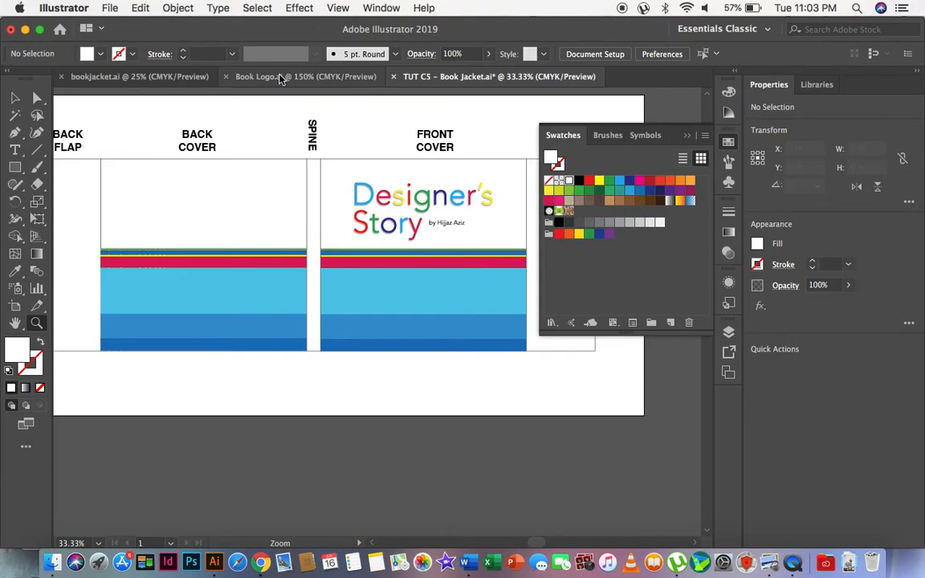
Copy the small one-line Designer's Story logo from Book Logo.ai and paste it into the book jacket document.
click(279, 77)
click(15, 97)
click(256, 200)
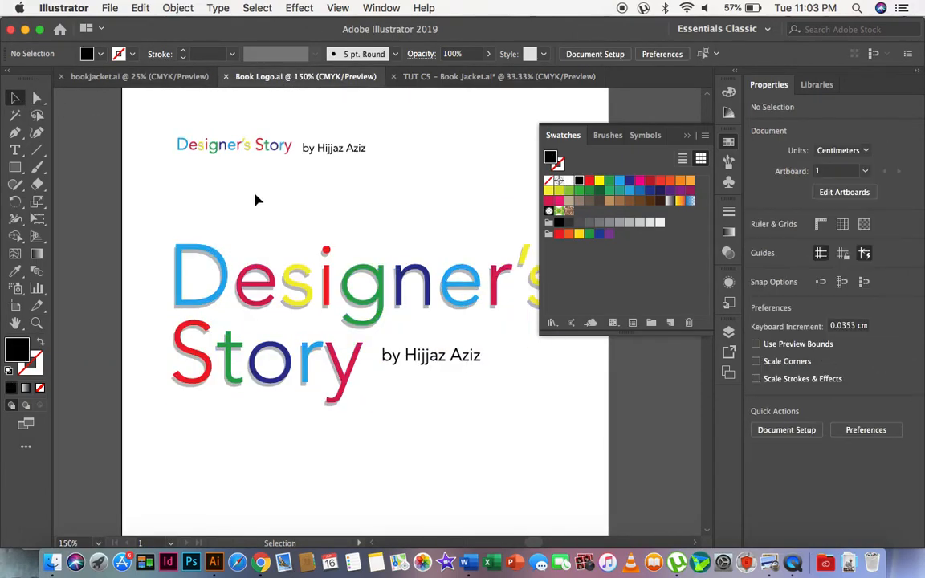
click(241, 150)
key(super+c)
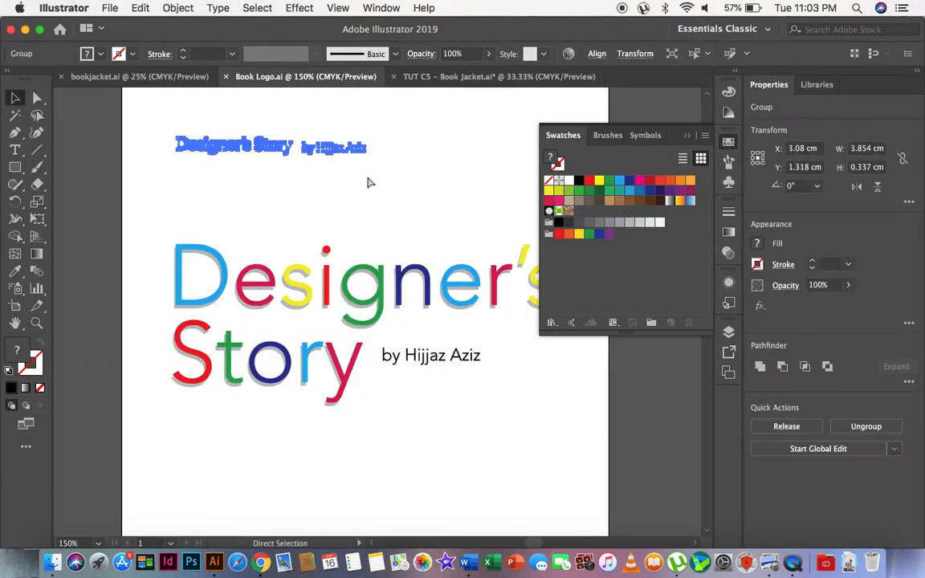
click(404, 76)
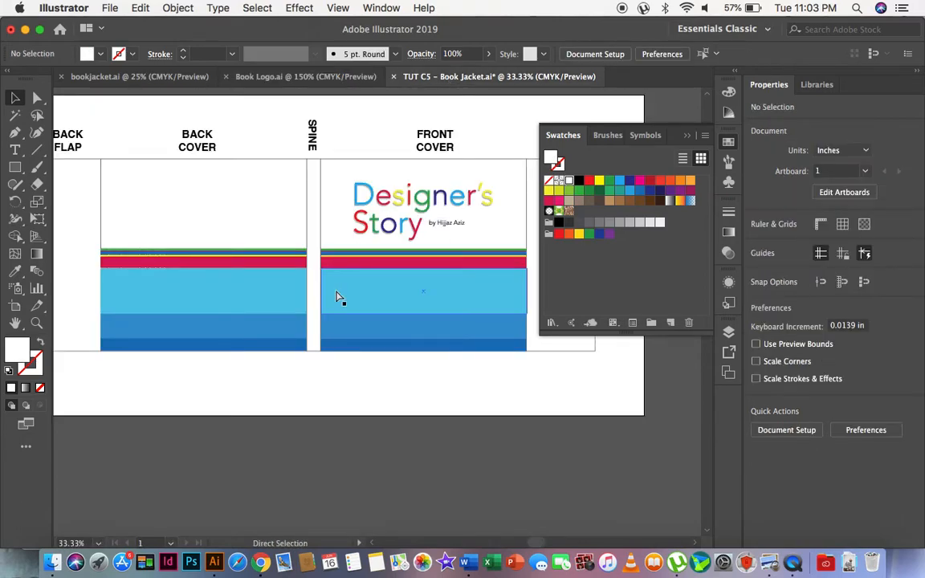
key(super+v)
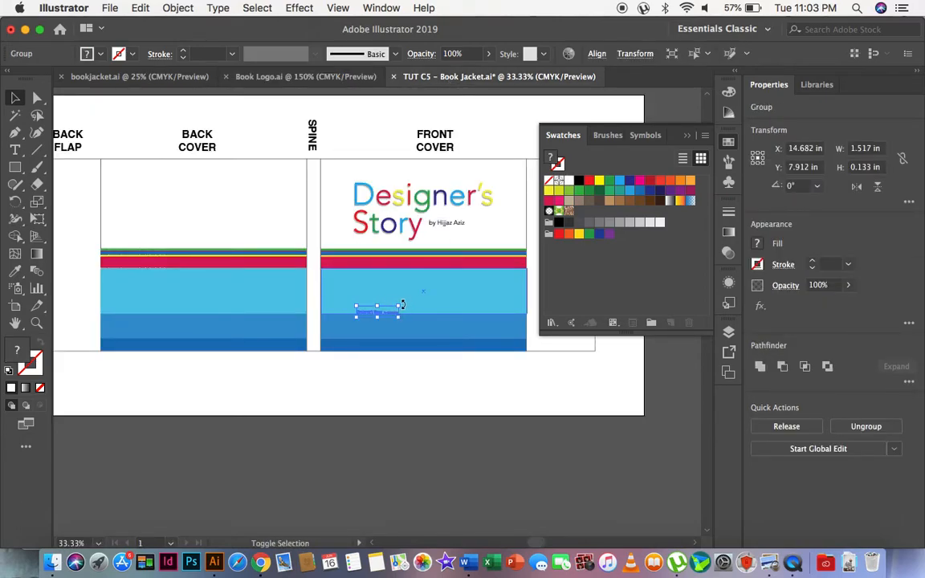
Rotate the pasted logo to 270°, enlarge it to about 3.6 in long, place it on the upper spine and deselect.
drag(400, 306, 421, 353)
drag(409, 302, 313, 215)
click(36, 323)
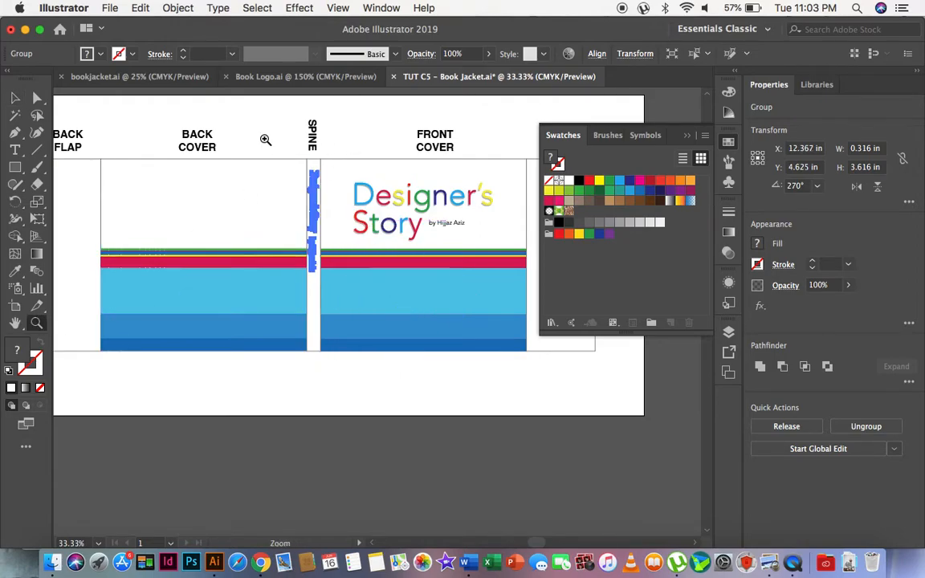
click(265, 140)
click(14, 97)
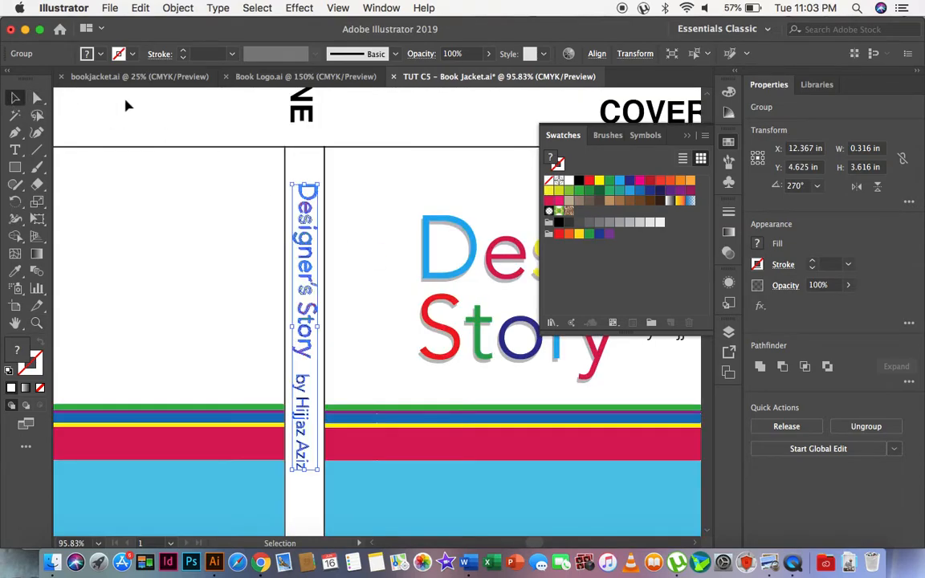
click(126, 106)
Duplicate the white spine rectangle in place.
scroll(336, 283, down, 2)
scroll(336, 369, down, 5)
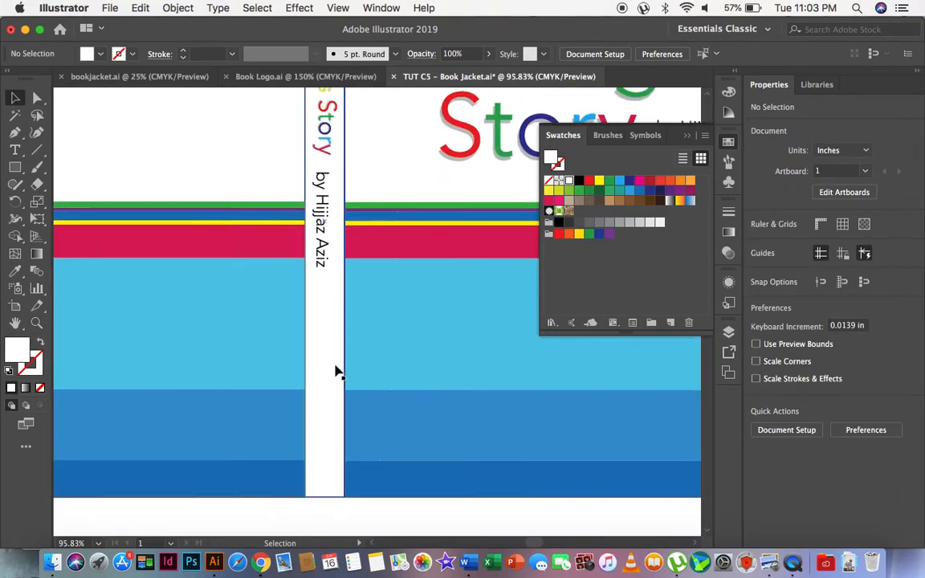
click(337, 440)
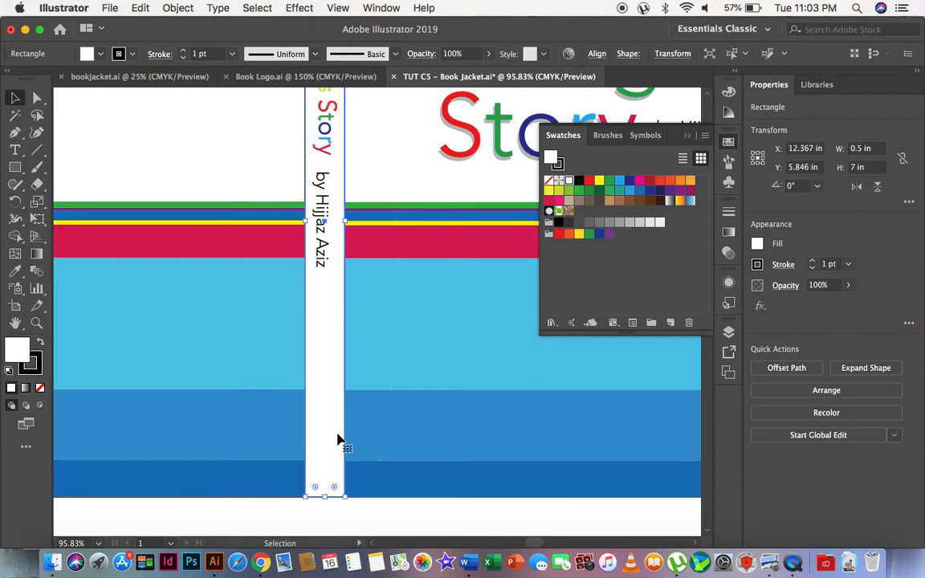
key(a)
key(v)
scroll(319, 319, up, 5)
scroll(326, 358, down, 6)
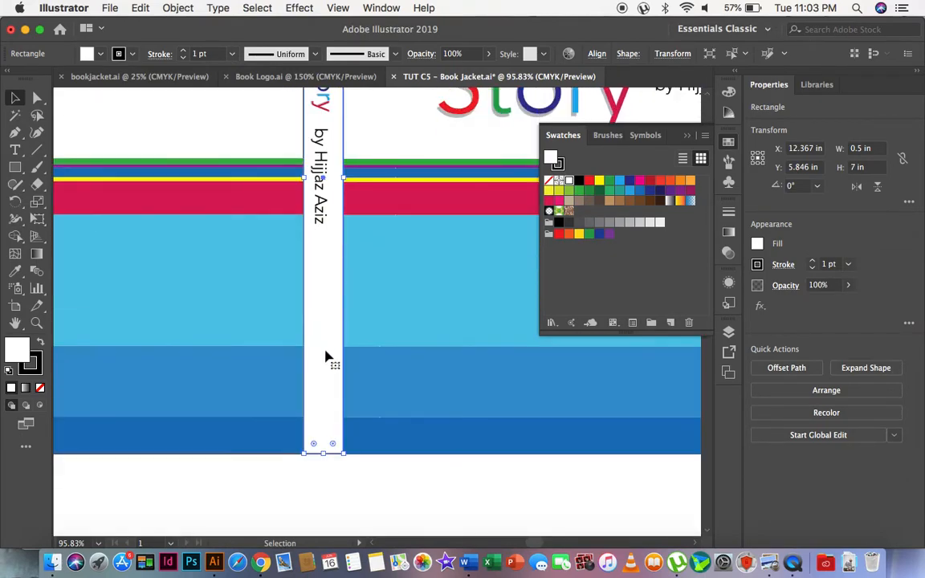
click(326, 498)
click(330, 411)
scroll(331, 369, up, 5)
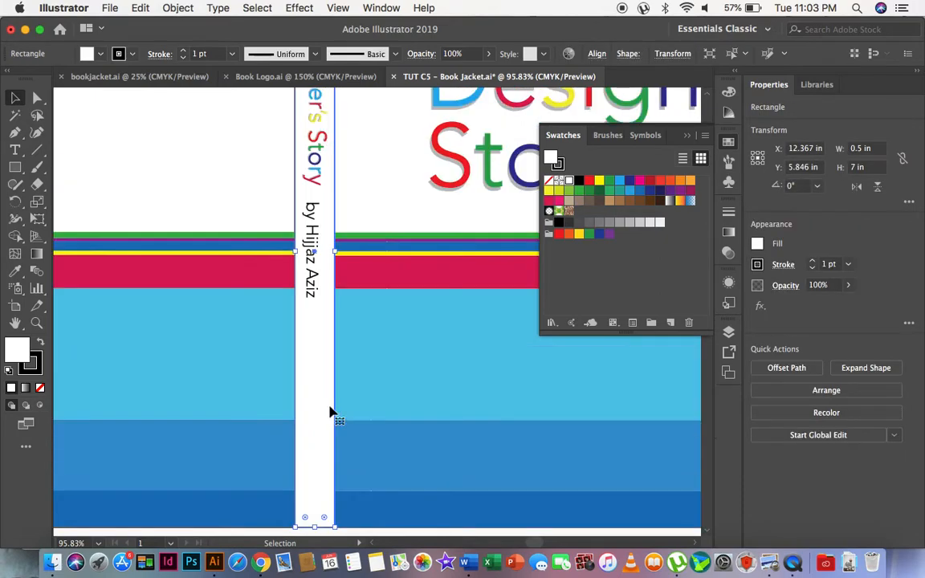
key(a)
key(v)
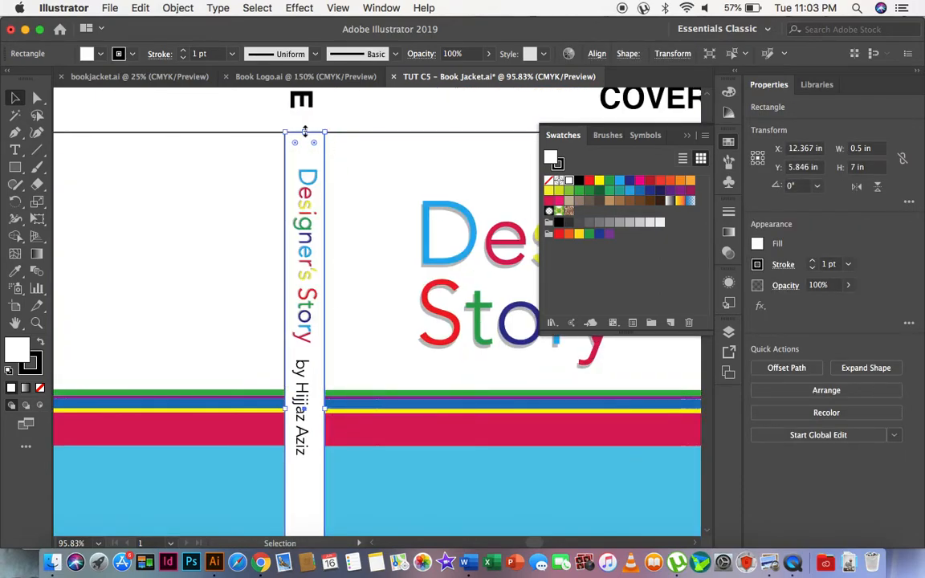
Shorten the duplicate spine rectangle from above to about 2.24 in high, fill it with yellow and deselect.
drag(306, 133, 305, 255)
scroll(309, 377, down, 5)
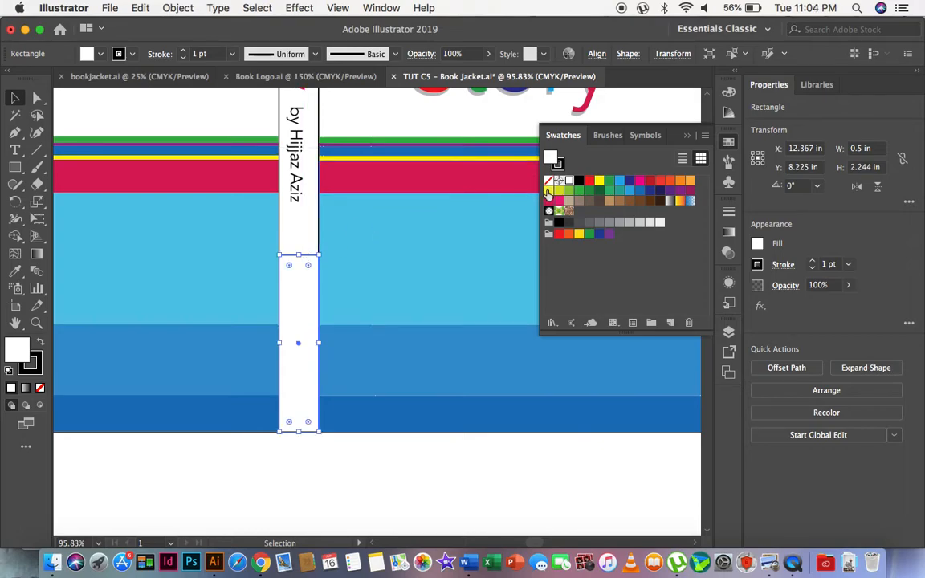
click(549, 191)
click(281, 483)
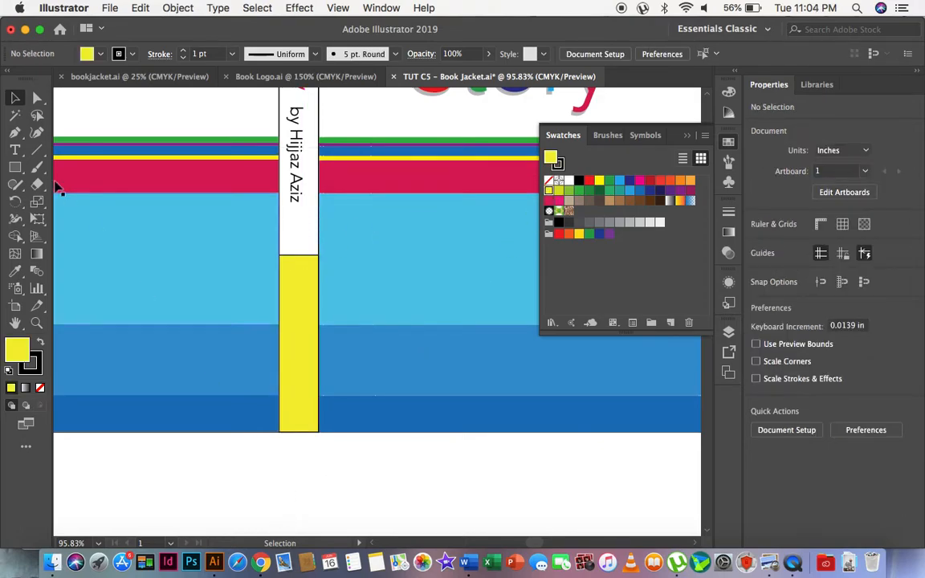
Add the point text "XO Publishing" in the blank area below the back cover.
click(14, 149)
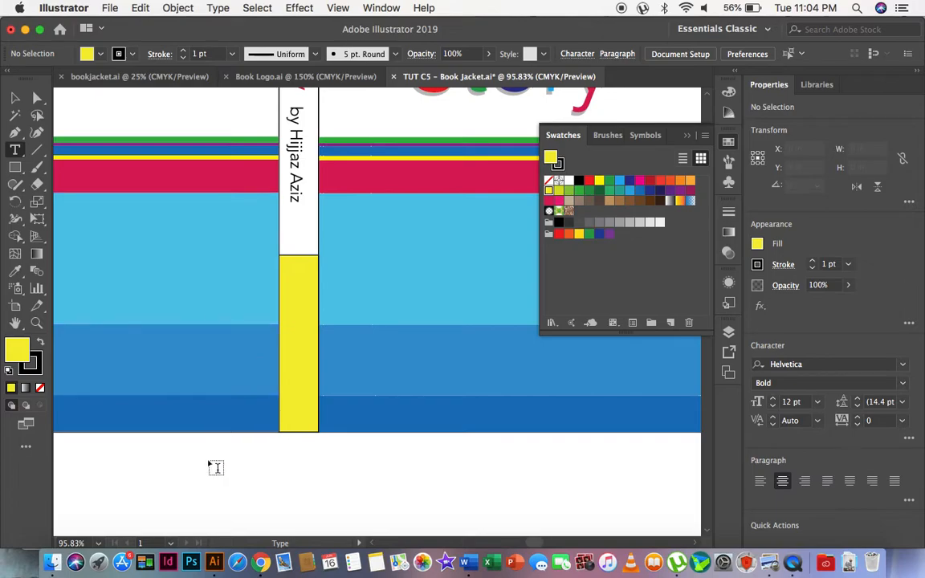
click(177, 485)
text(xo)
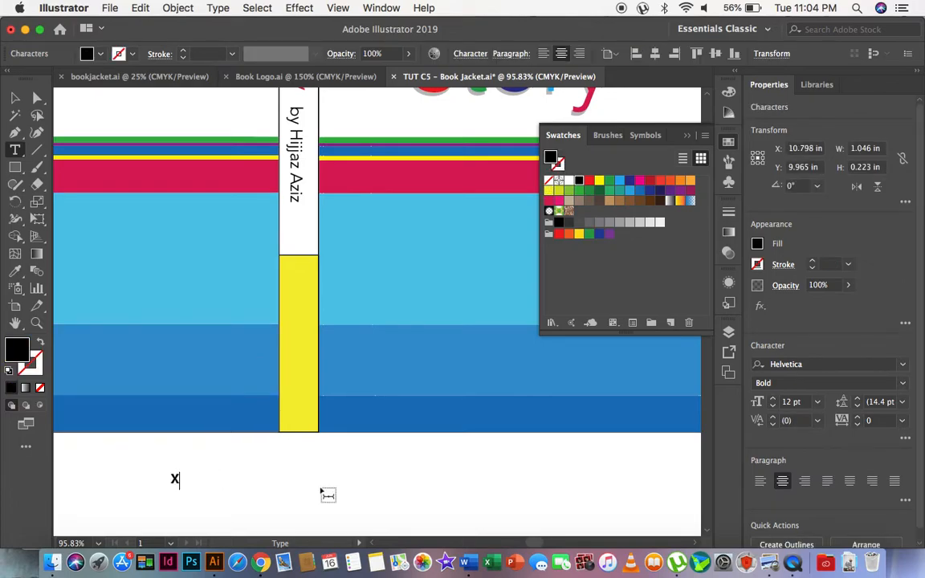
text( Publishing)
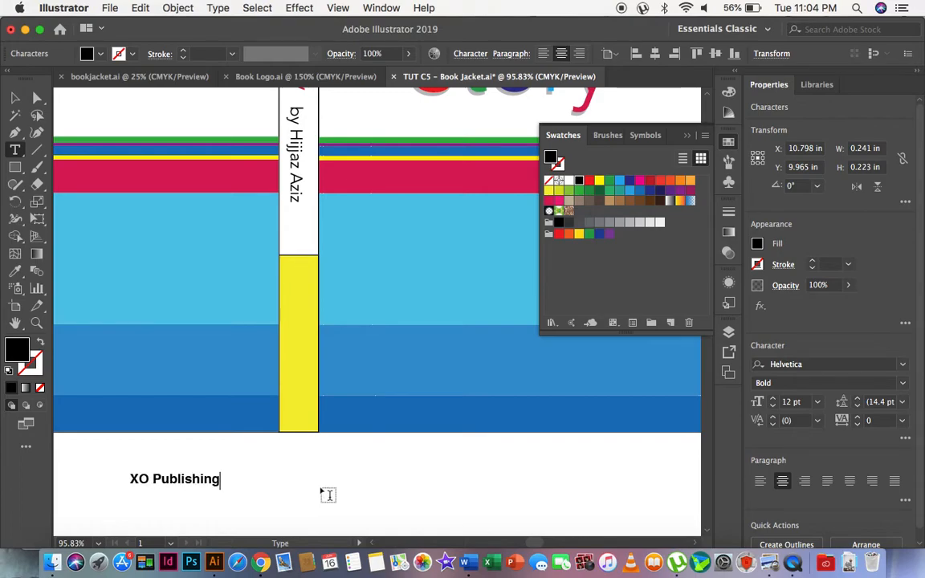
click(13, 98)
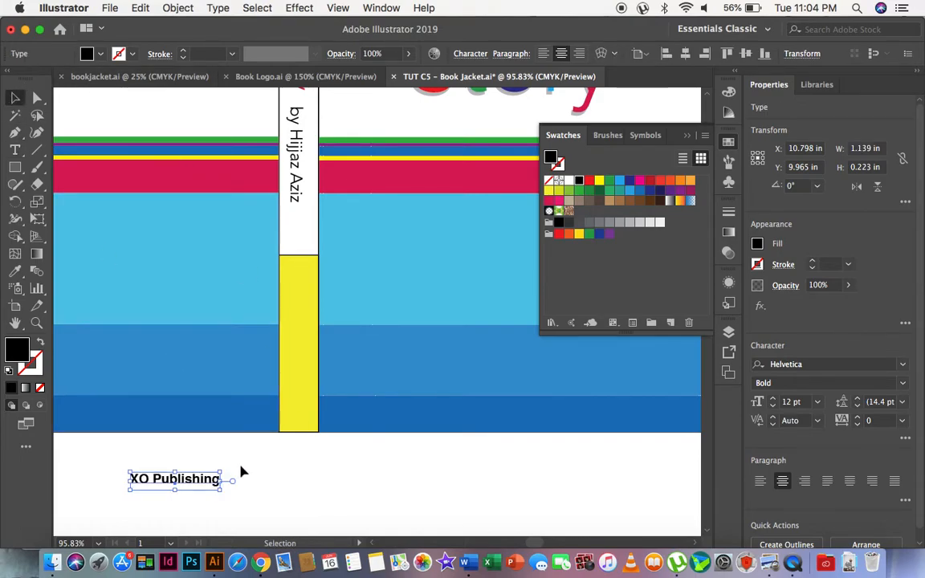
Rotate the XO Publishing text to 270°, enlarge it to about 15.5 pt and place it on the yellow spine block.
drag(229, 465, 169, 500)
drag(184, 438, 190, 410)
drag(176, 450, 296, 328)
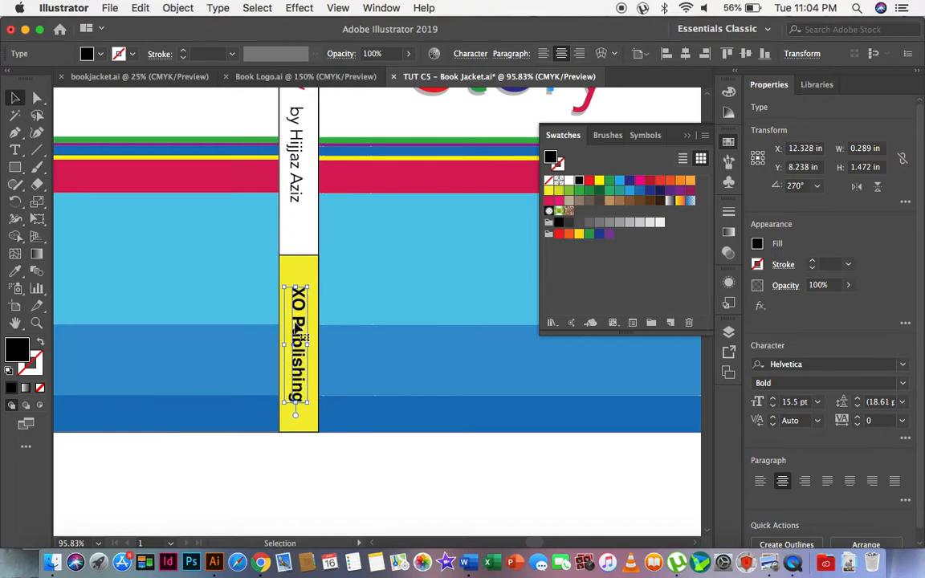
Fill the XO Publishing text on the spine with red and deselect it.
click(590, 181)
click(299, 487)
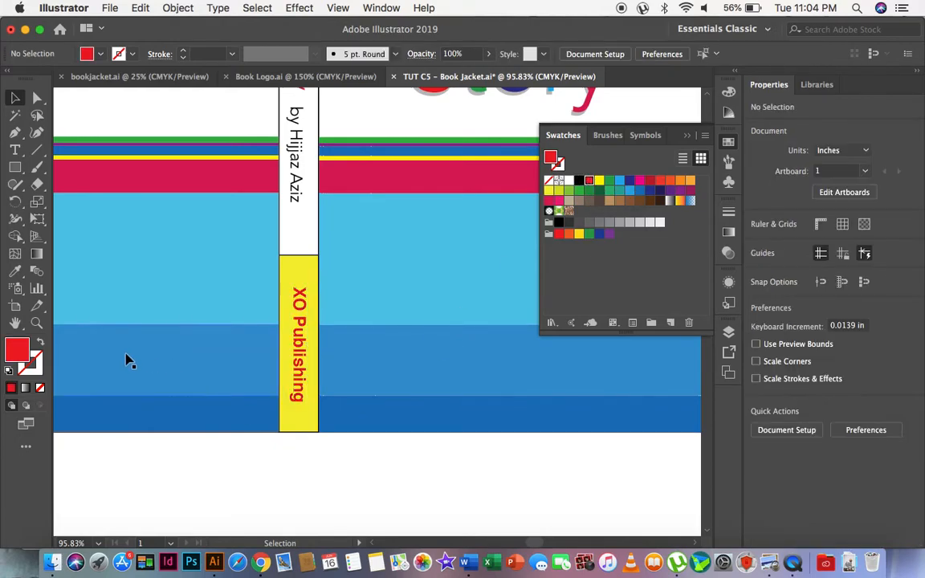
Examine the overall jacket layout, from the flaps and covers to the spine lettering and colour bands.
click(37, 324)
alt+click(311, 238)
alt+click(311, 237)
alt+click(311, 237)
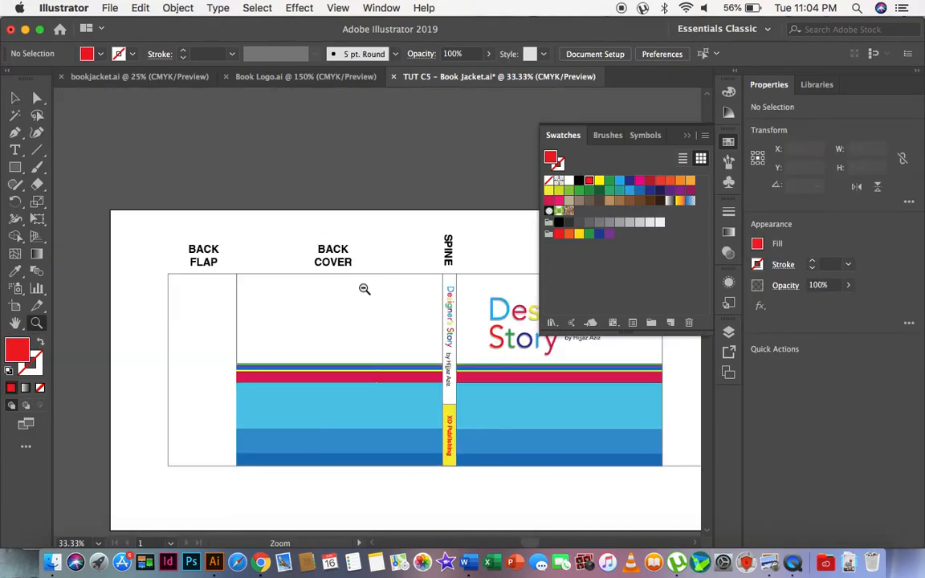
alt+click(363, 288)
scroll(349, 338, right, 5)
click(283, 378)
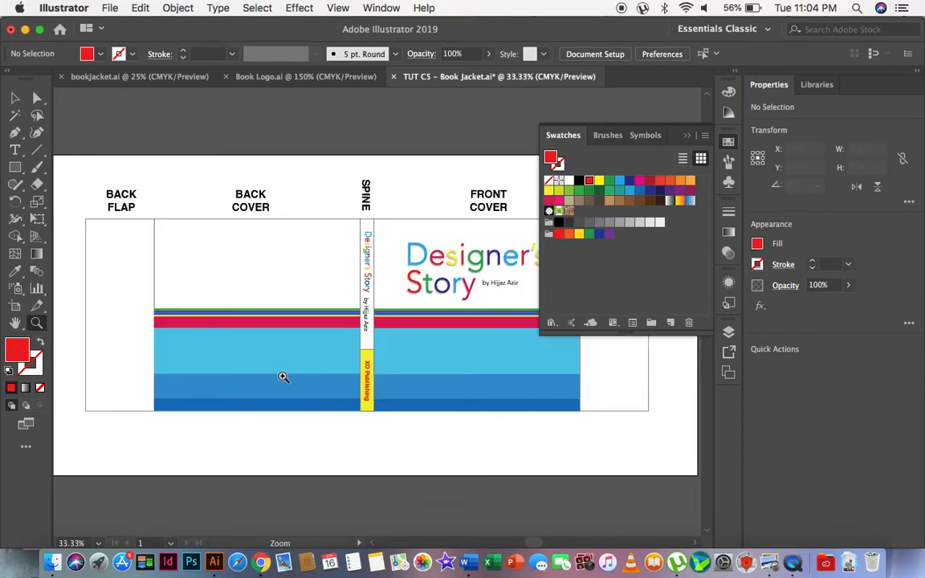
scroll(283, 377, right, 3)
click(728, 143)
scroll(385, 241, left, 3)
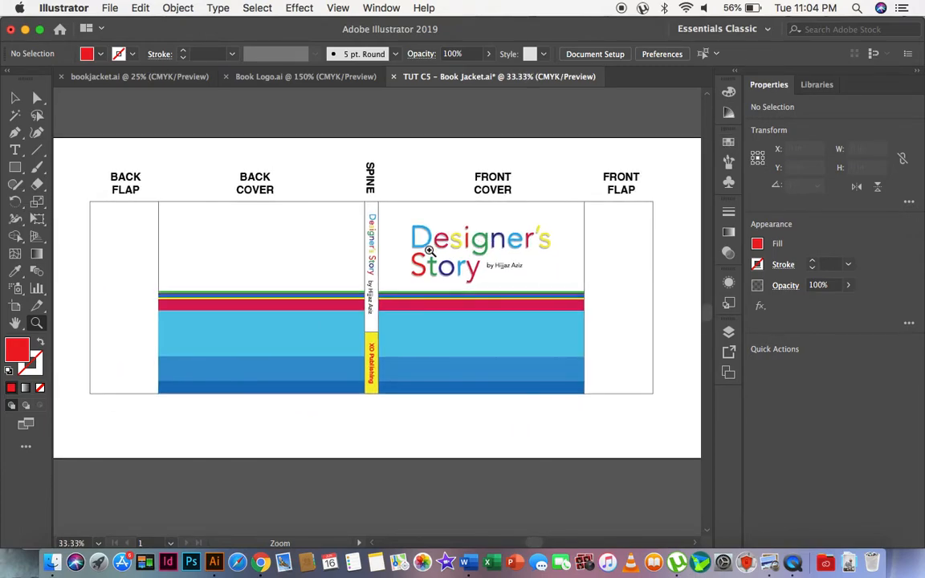
drag(114, 145, 625, 451)
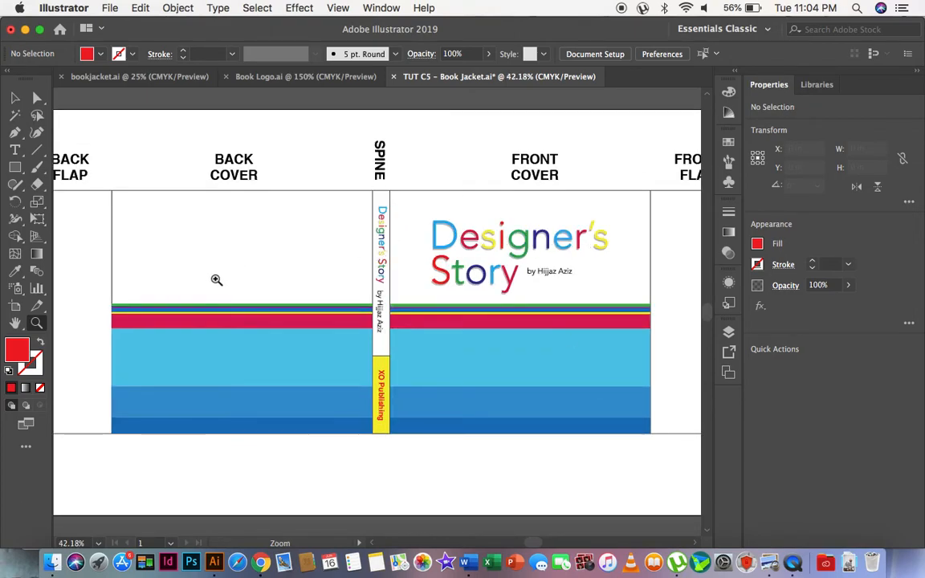
scroll(216, 279, right, 3)
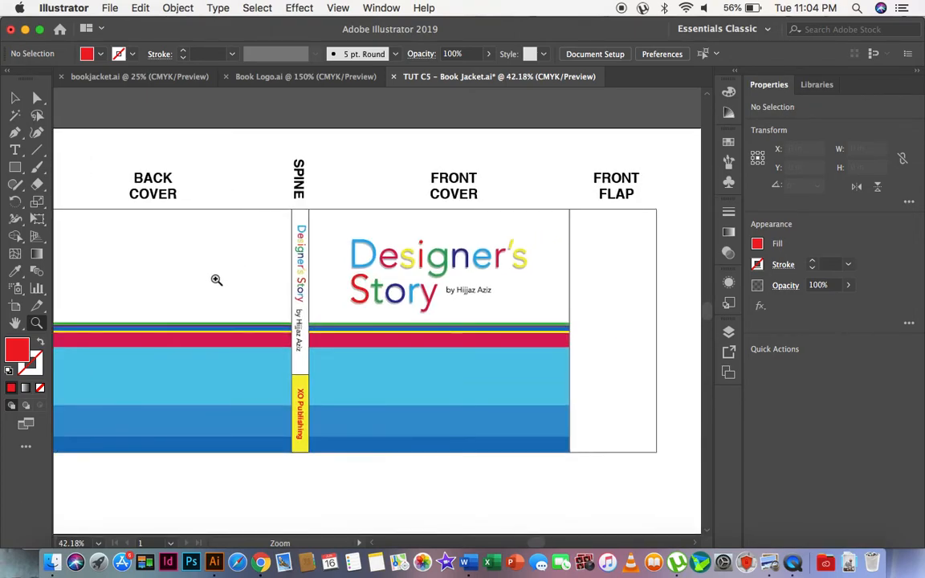
Fill the front flap rectangle with the pure yellow swatch and deselect it.
click(16, 97)
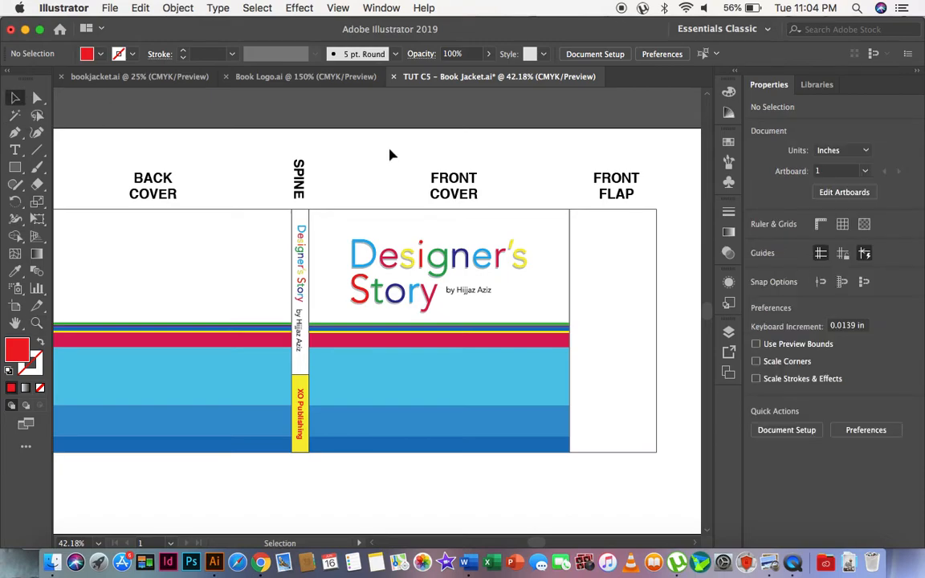
click(600, 334)
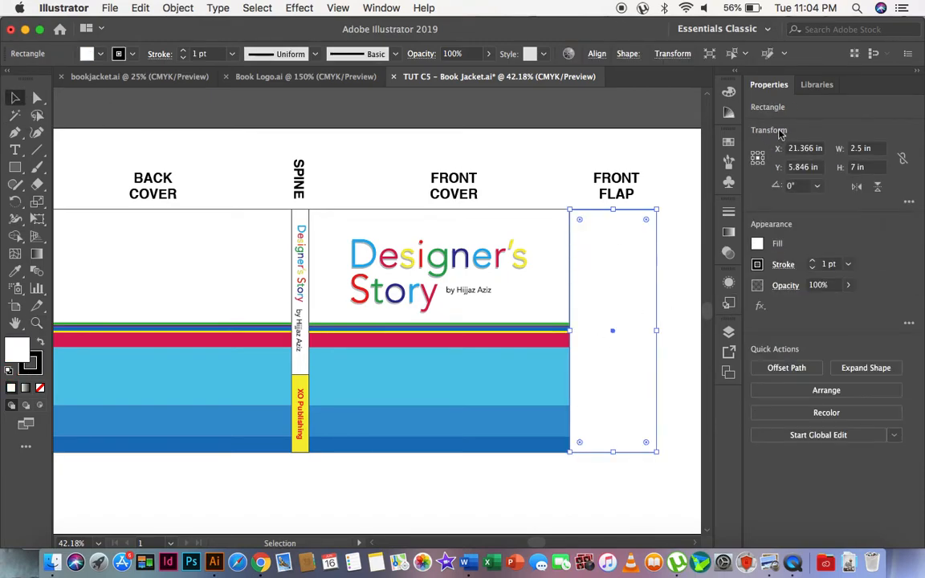
click(734, 141)
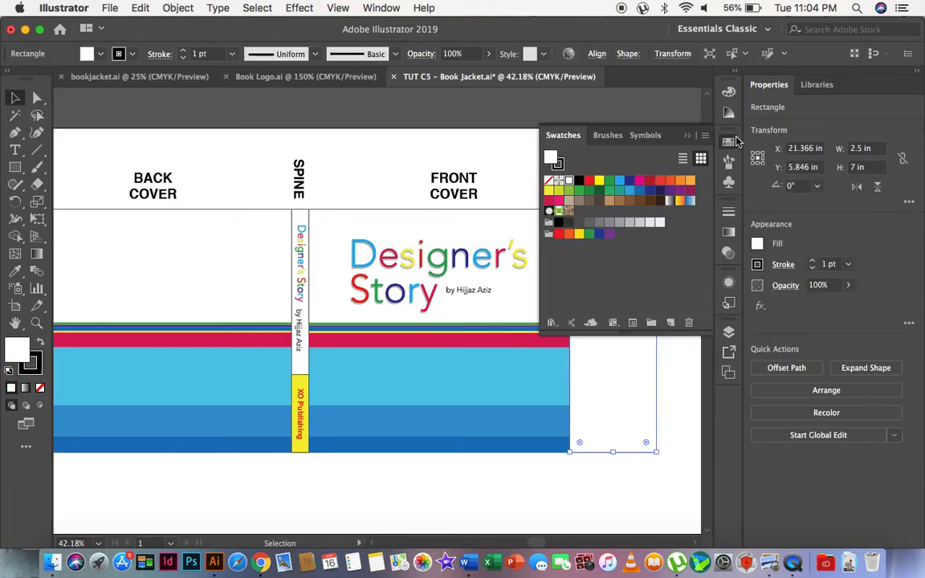
click(600, 183)
click(389, 159)
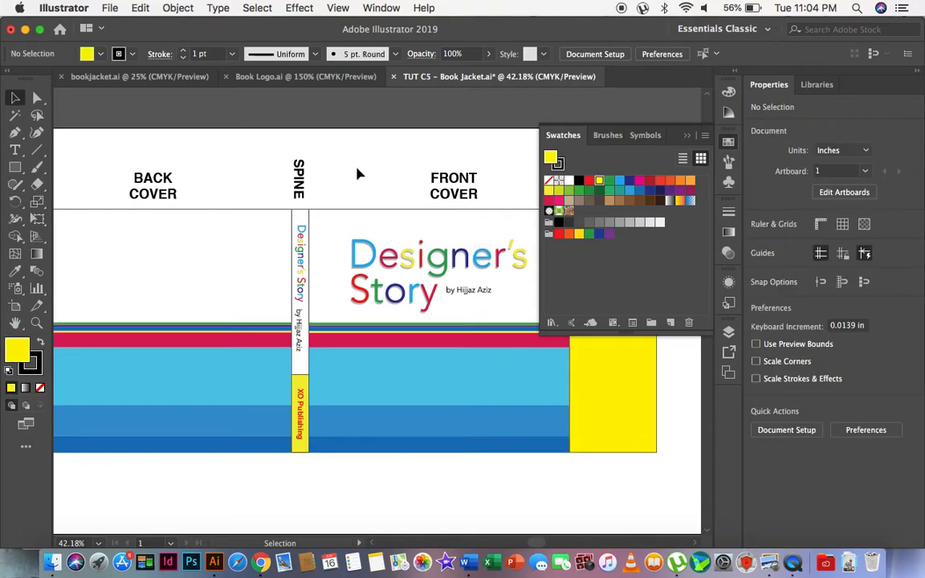
click(729, 139)
Fill the back flap rectangle with the slightly greenish yellow used on the spine block.
scroll(427, 268, left, 5)
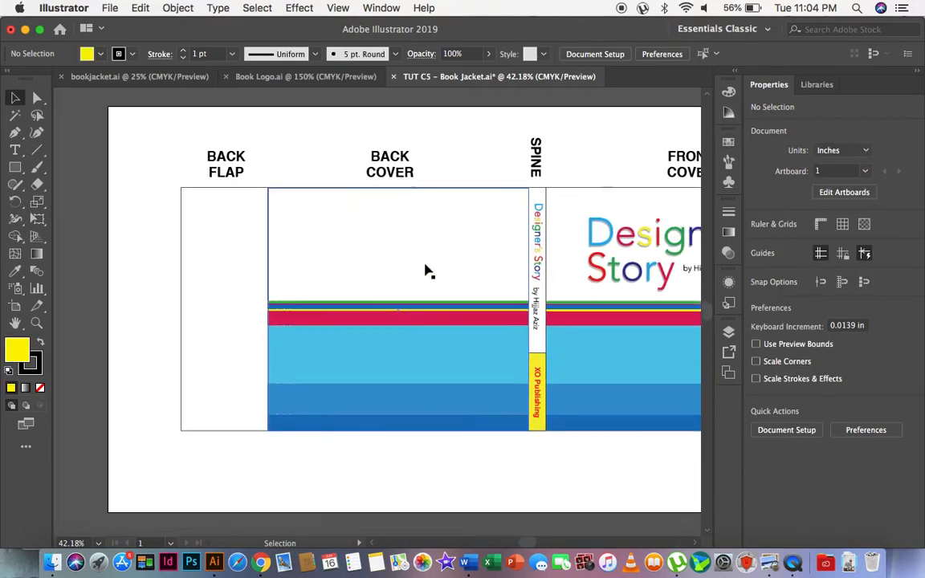
click(223, 271)
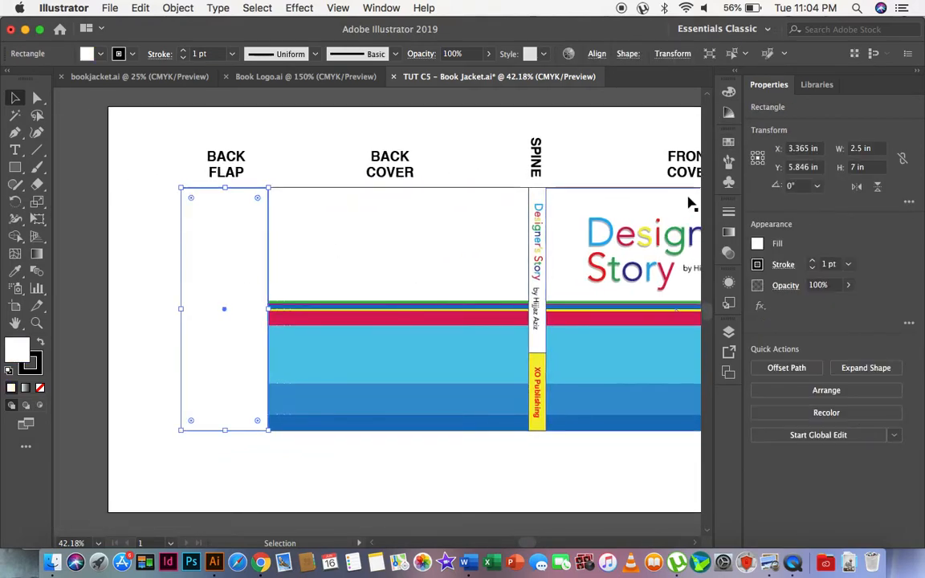
click(728, 142)
click(551, 201)
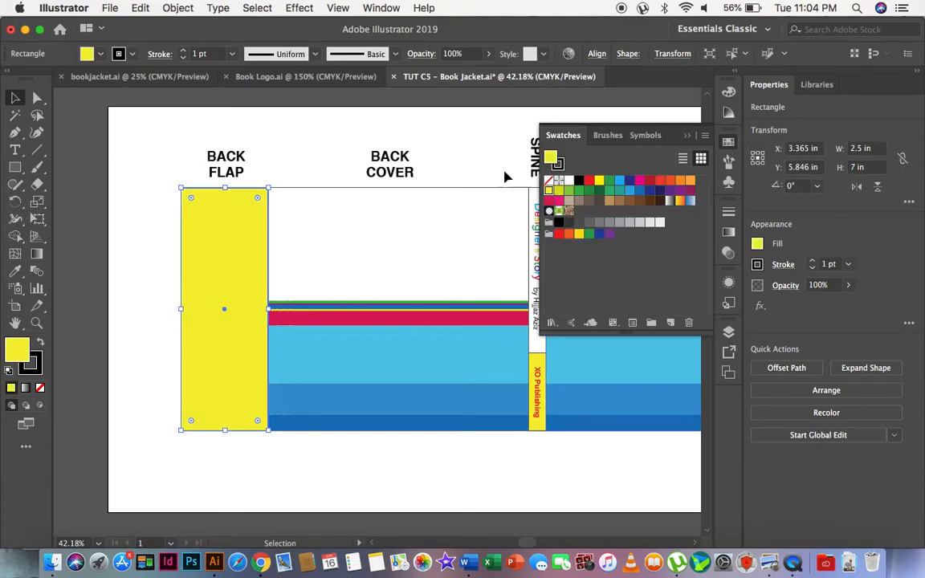
click(312, 148)
Recolour the front flap rectangle with the same yellow as the back flap.
scroll(313, 151, right, 5)
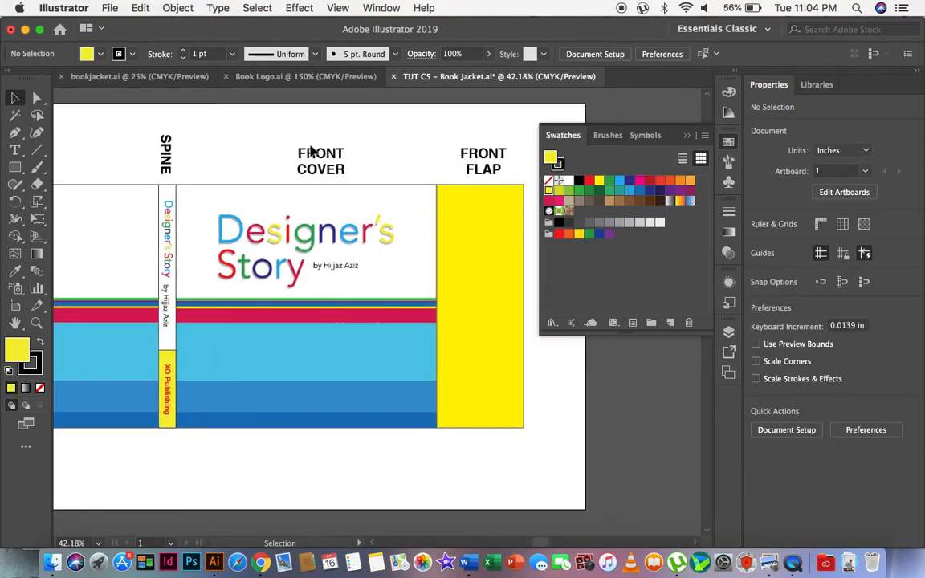
click(477, 228)
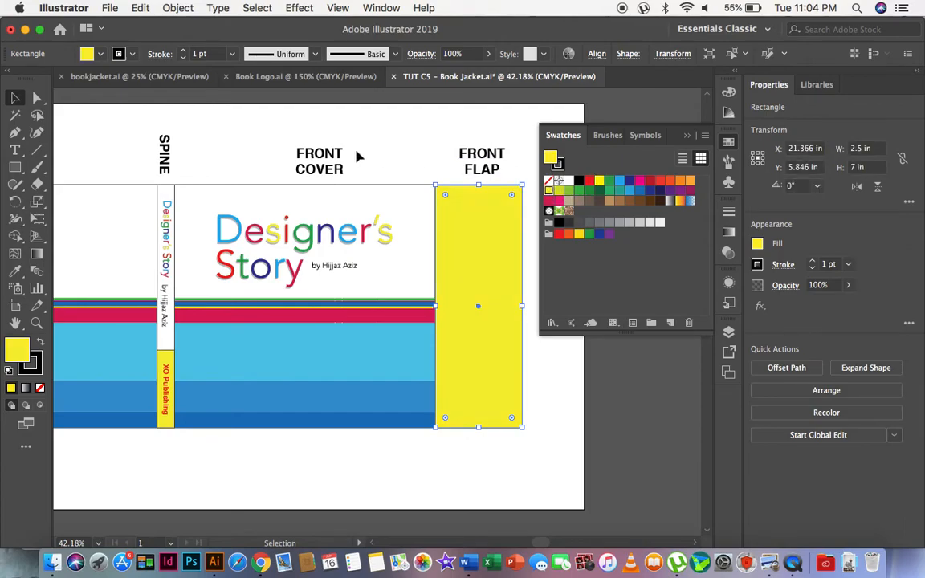
click(319, 132)
scroll(314, 196, left, 5)
scroll(314, 197, right, 6)
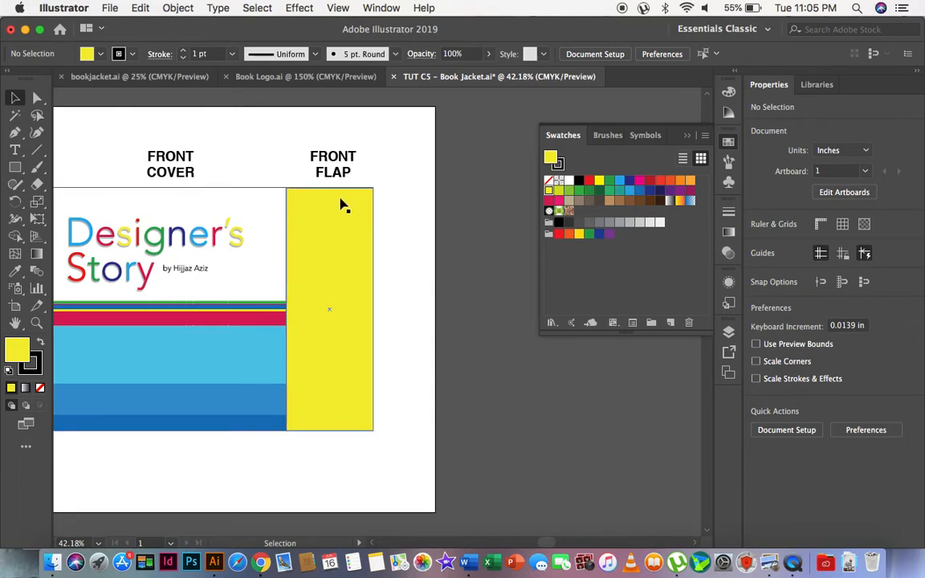
Draw a light grey rectangle without stroke, about 1.58 by 2 in, in the upper part of the front flap.
click(14, 168)
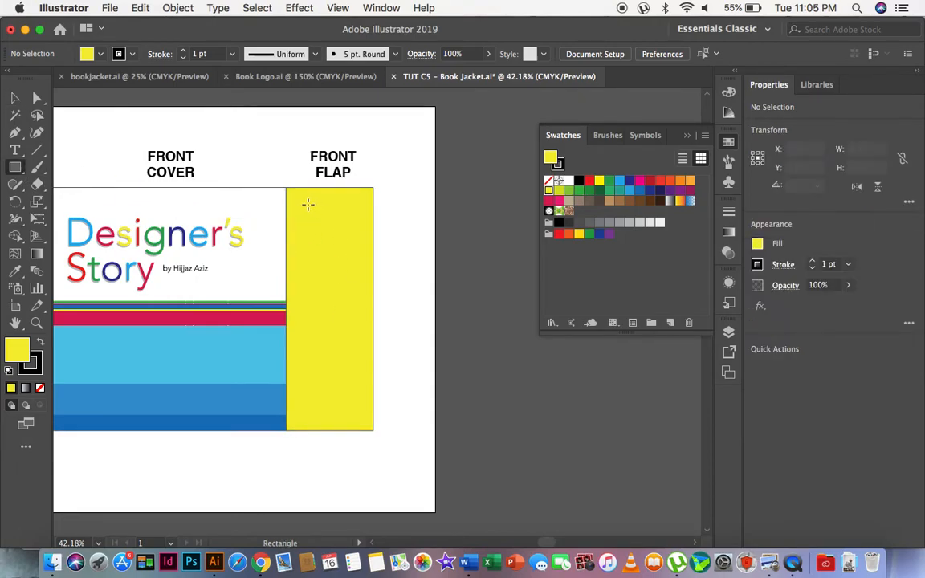
drag(302, 204, 357, 274)
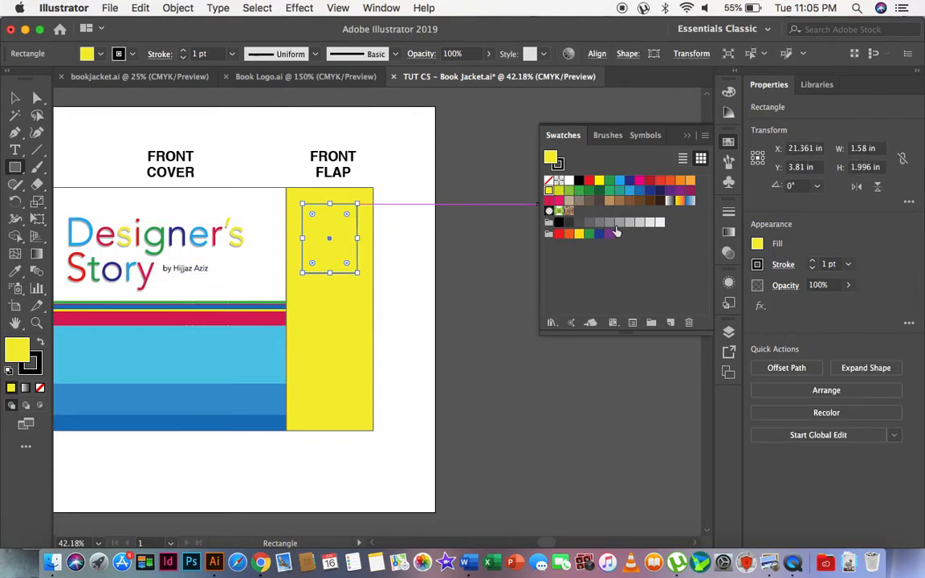
click(630, 223)
click(560, 164)
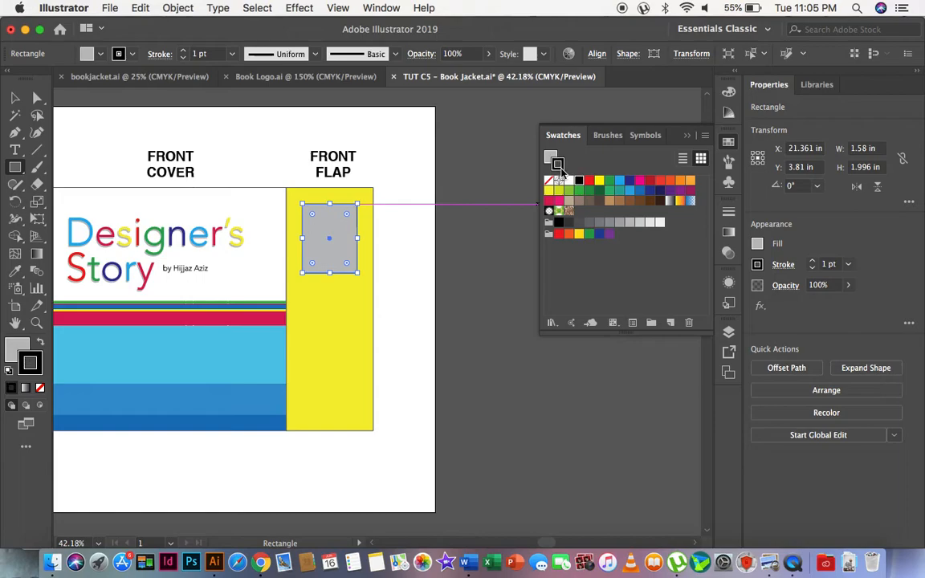
click(549, 181)
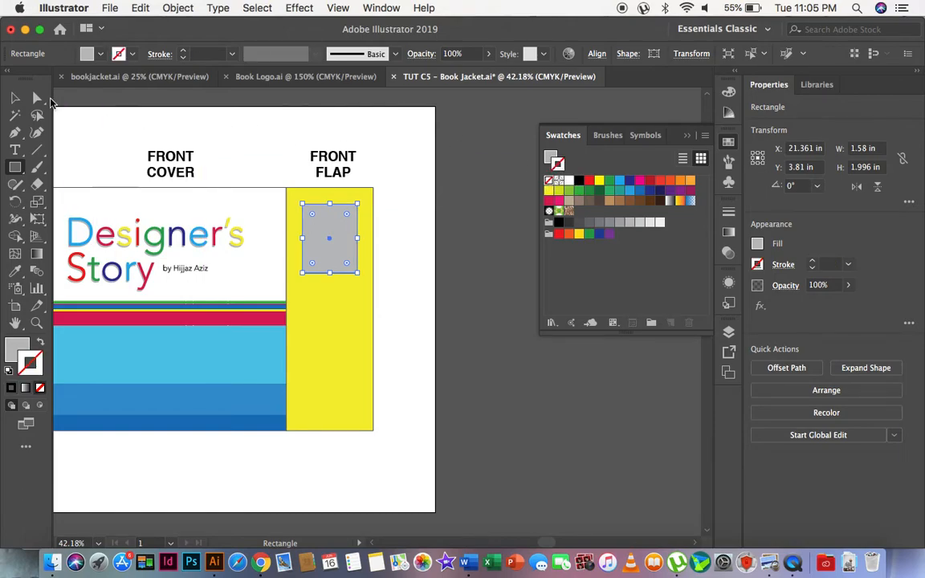
click(15, 97)
click(214, 116)
Nudge the grey rectangle on the front flap slightly to the left, to X 21.347 in.
scroll(306, 198, left, 5)
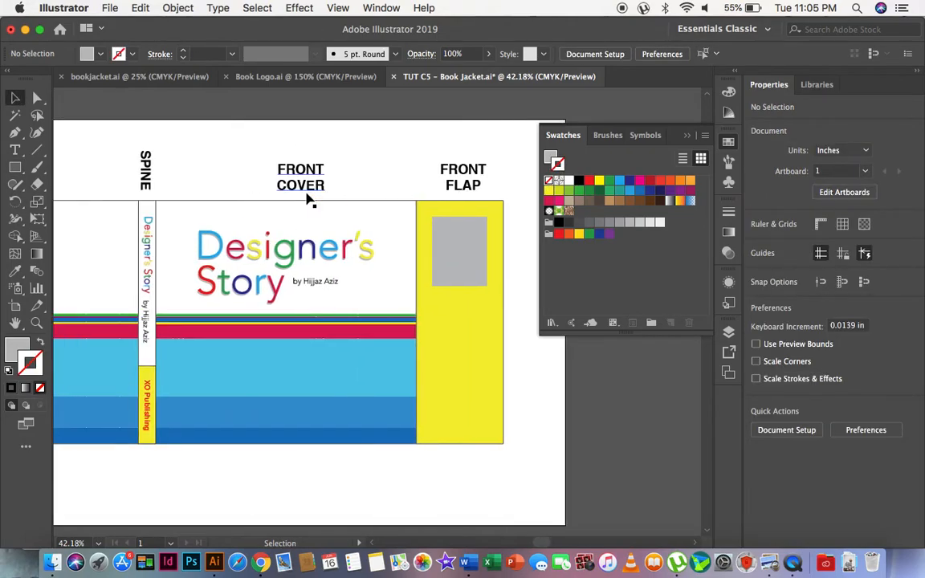
scroll(306, 199, right, 4)
click(353, 257)
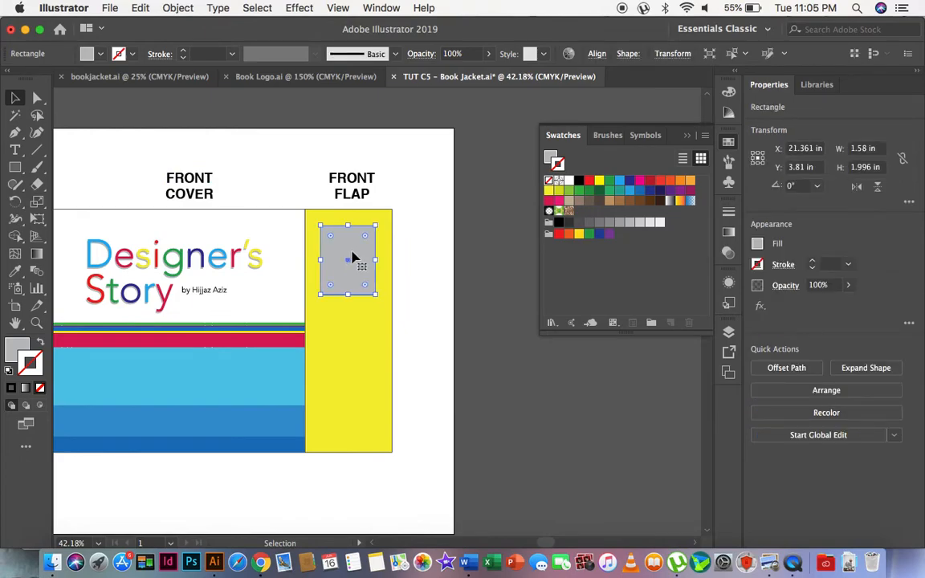
Add the point text "What they say.." near the top of the back flap, broken into two lines before "say..".
scroll(353, 257, left, 15)
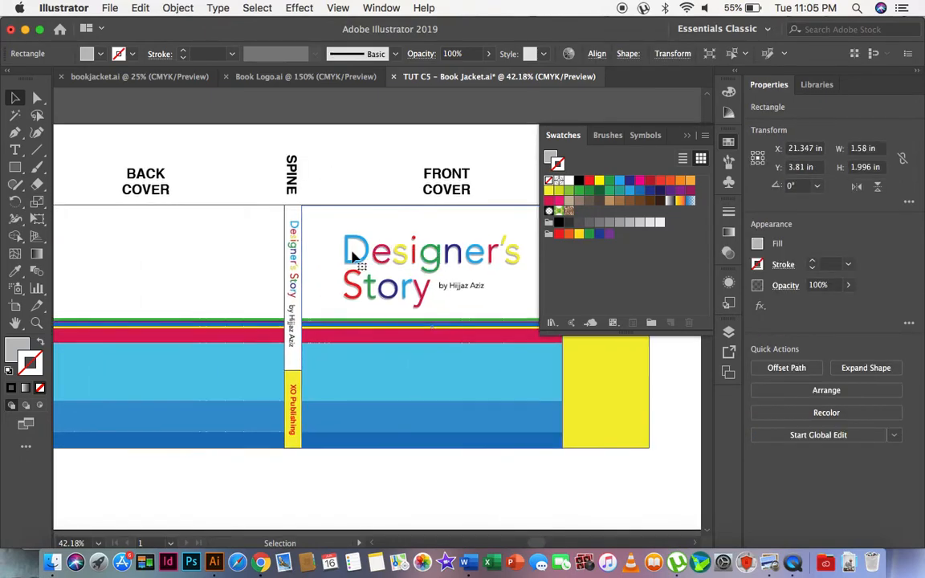
click(36, 323)
click(376, 270)
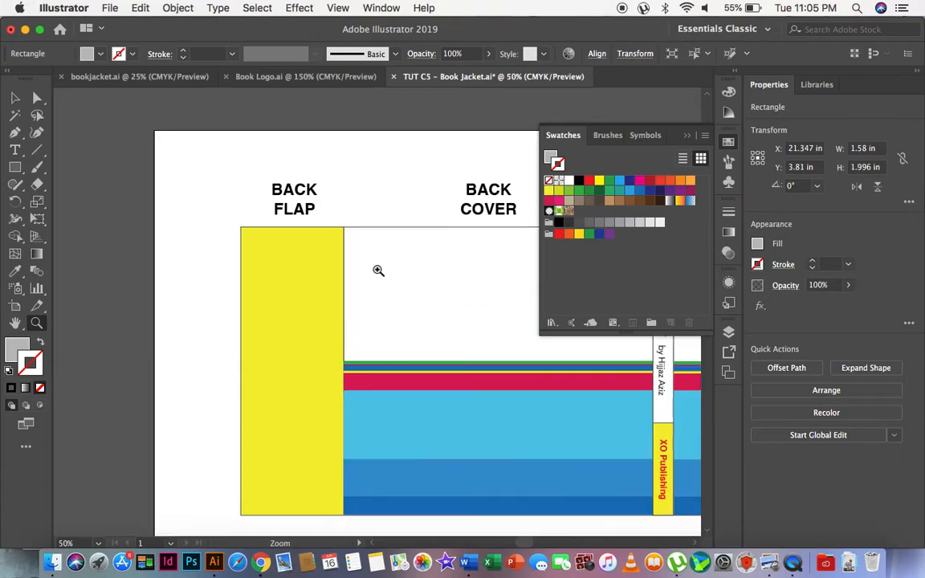
click(262, 260)
scroll(359, 303, down, 3)
scroll(359, 304, right, 3)
scroll(360, 304, right, 2)
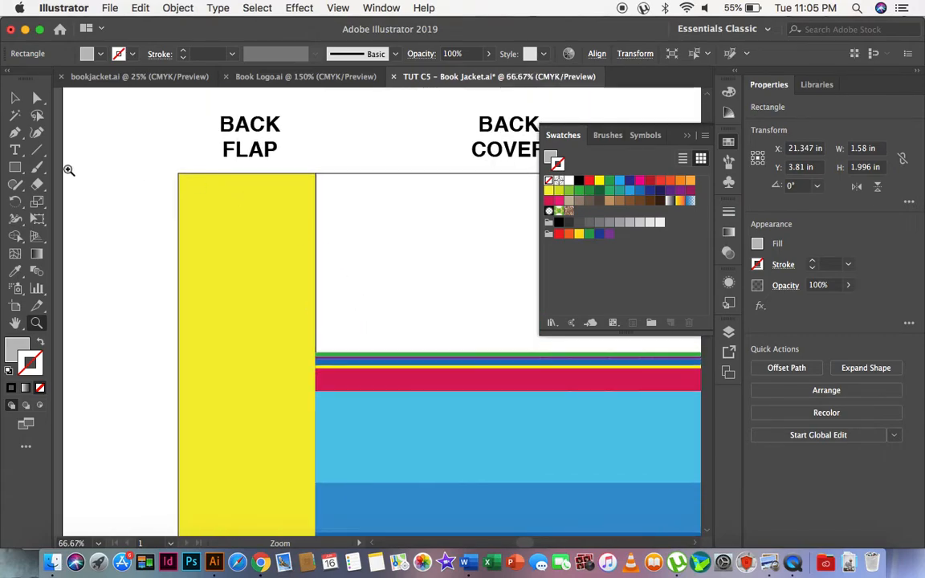
click(14, 150)
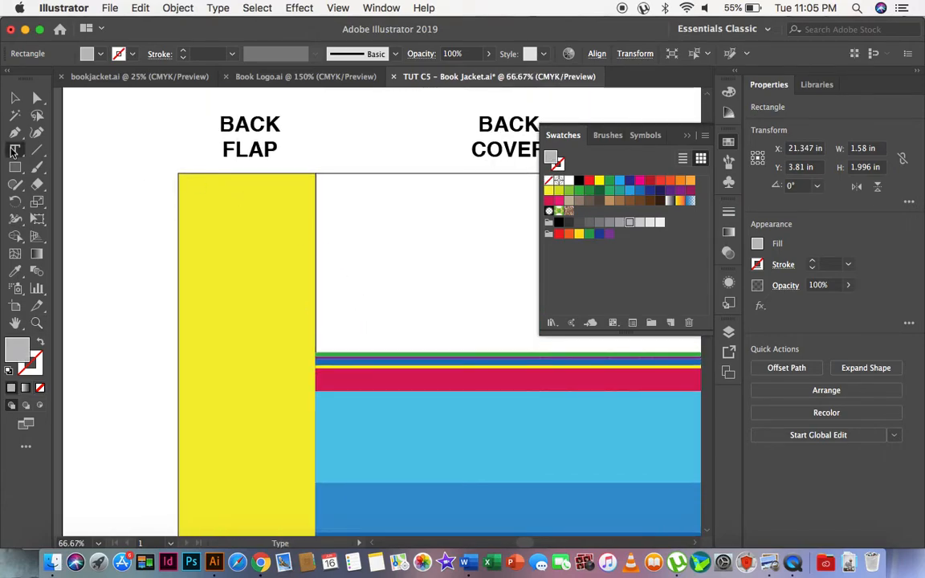
click(206, 203)
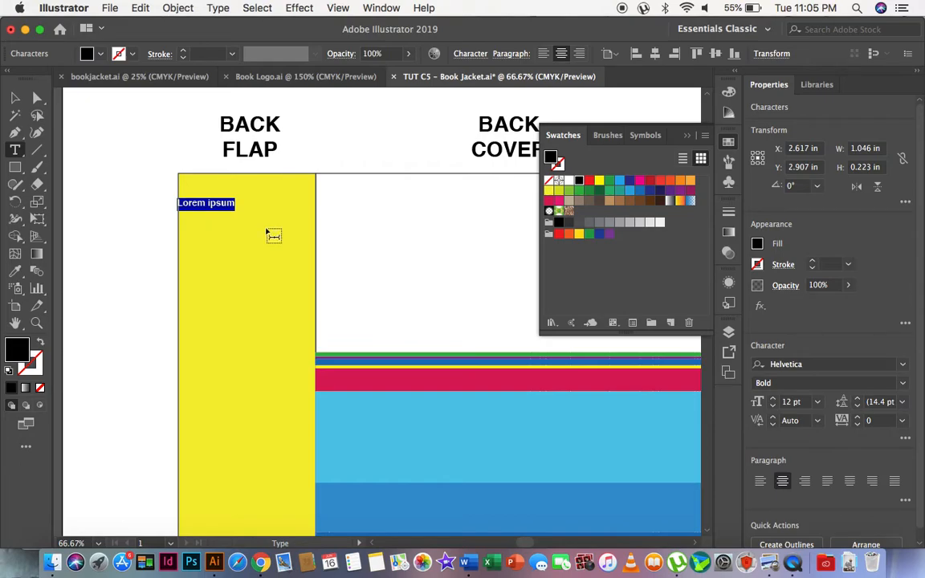
text(W)
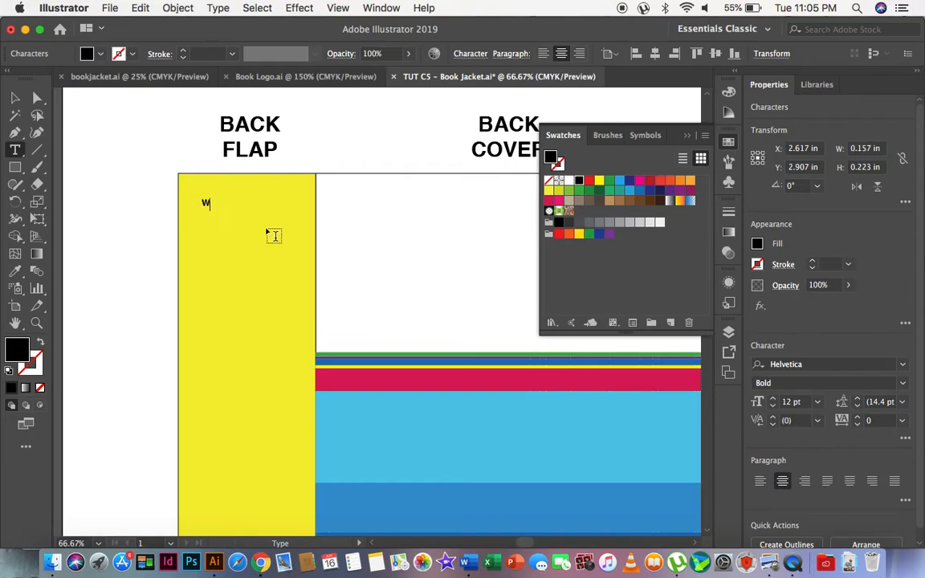
text(Hat They Say)
key(super+a)
text(What they say..)
key(Return)
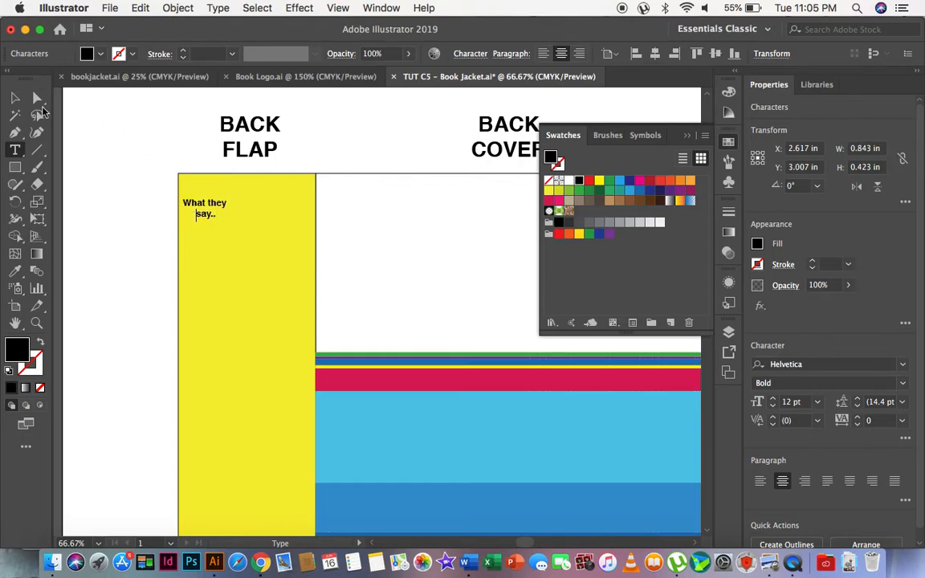
Enlarge the "What they say.." text to about 14.81 pt and centre it across the width of the back flap.
click(14, 95)
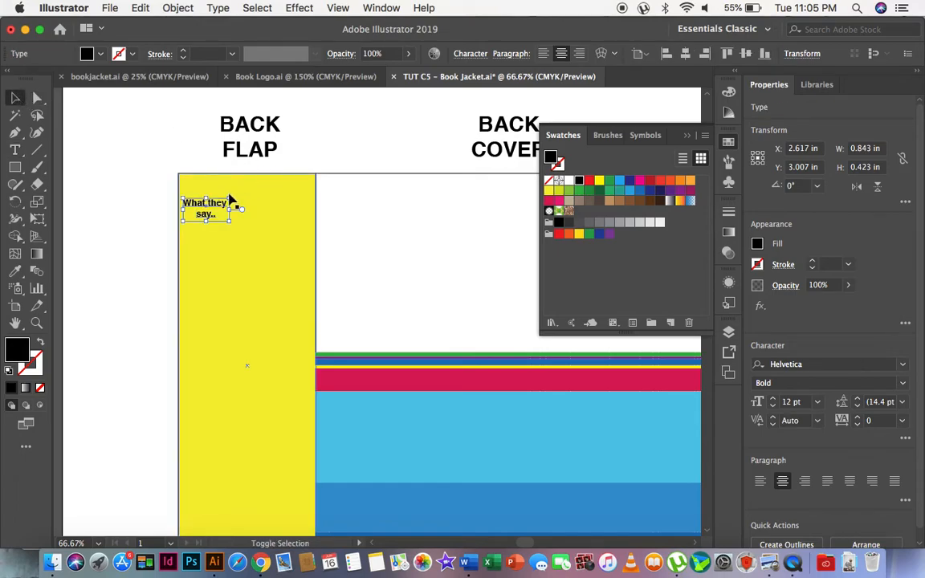
drag(232, 197, 252, 208)
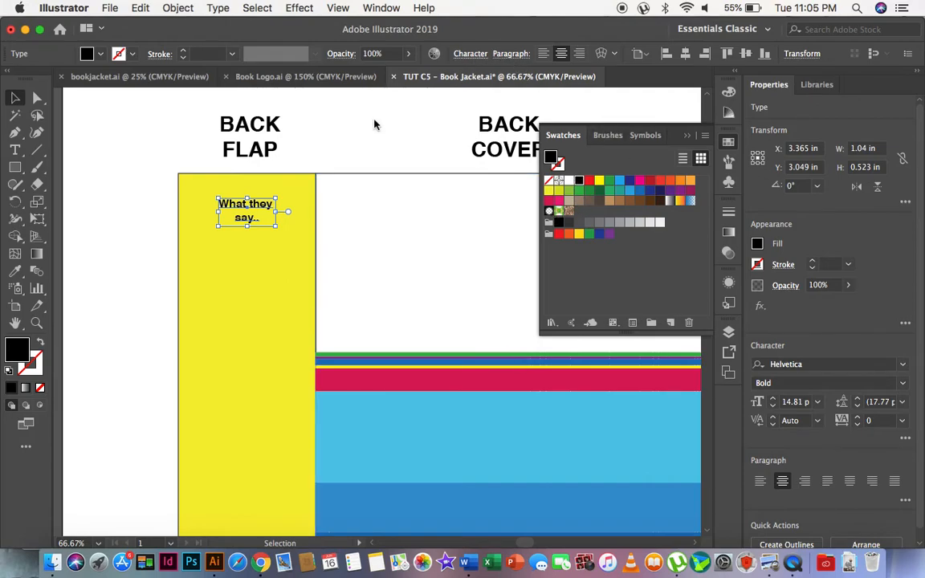
Change the font of the "What they say.." text to Avenir and deselect it.
click(469, 53)
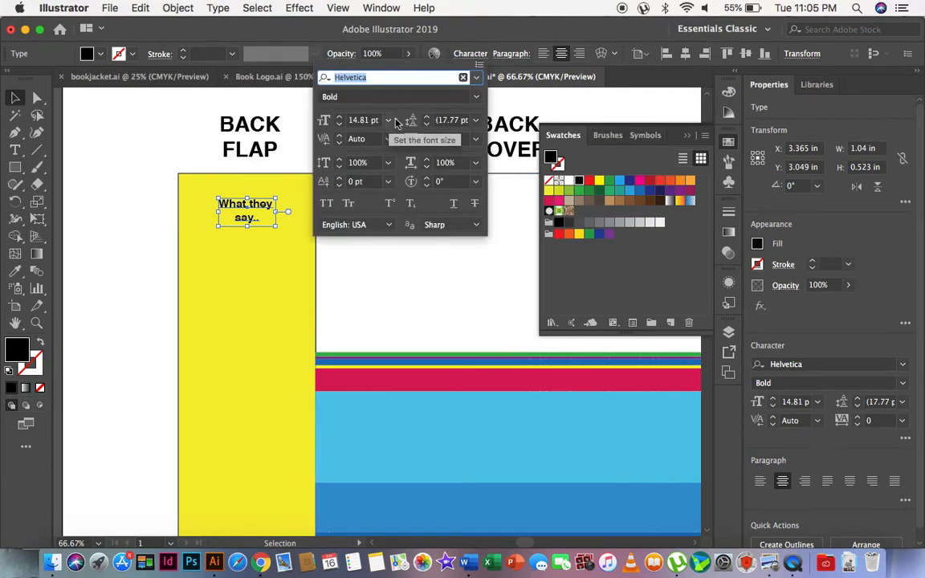
click(463, 77)
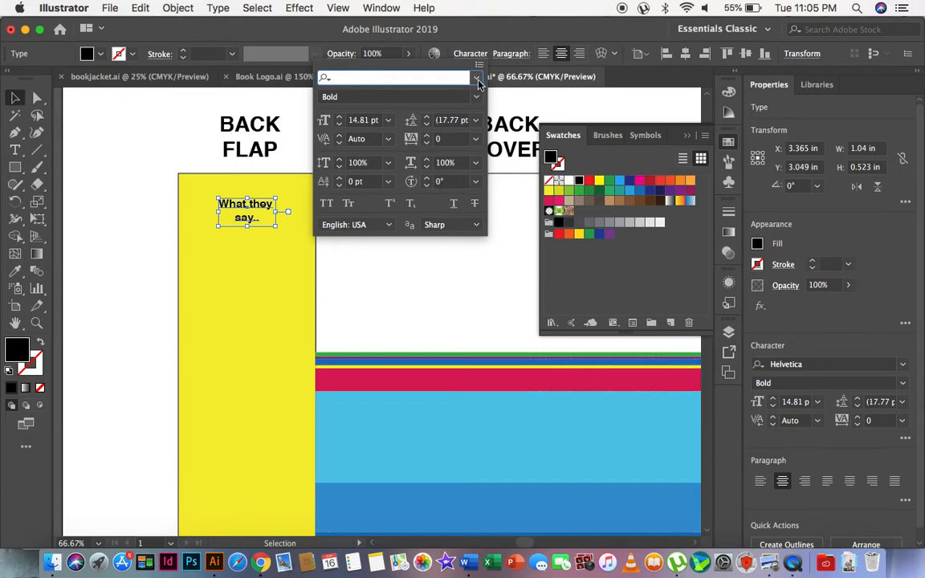
click(476, 79)
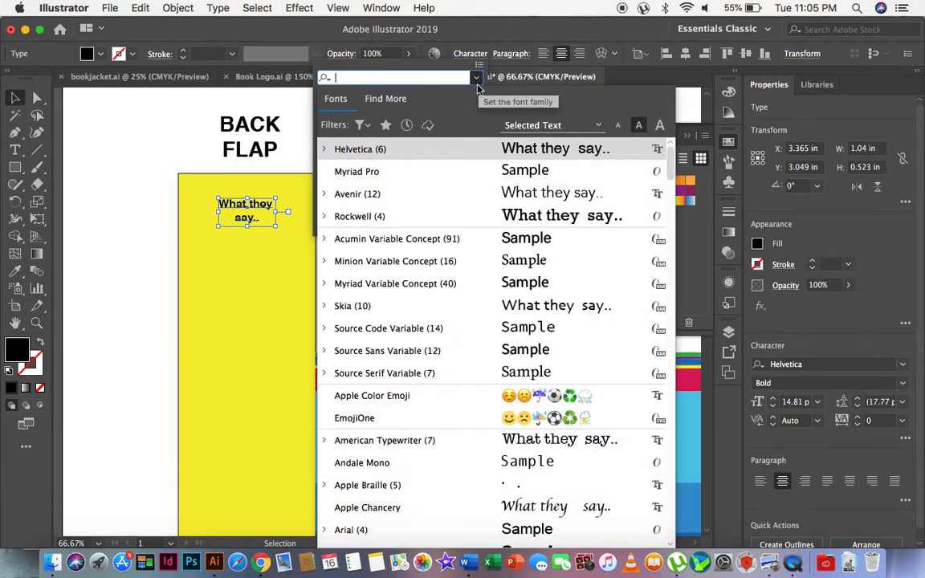
click(411, 200)
click(127, 155)
click(154, 176)
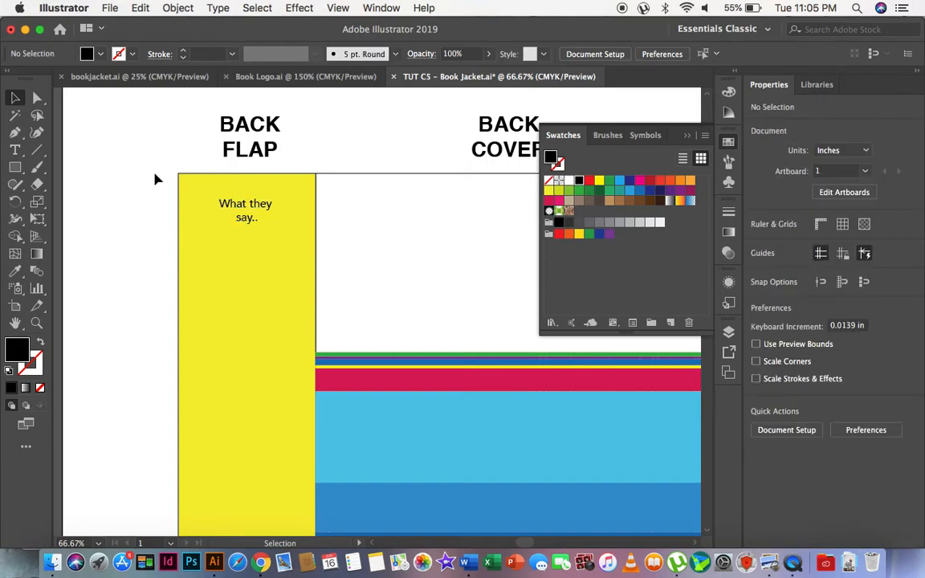
Start a new point text object on the back flap below the "What they say.." heading.
click(16, 149)
click(196, 264)
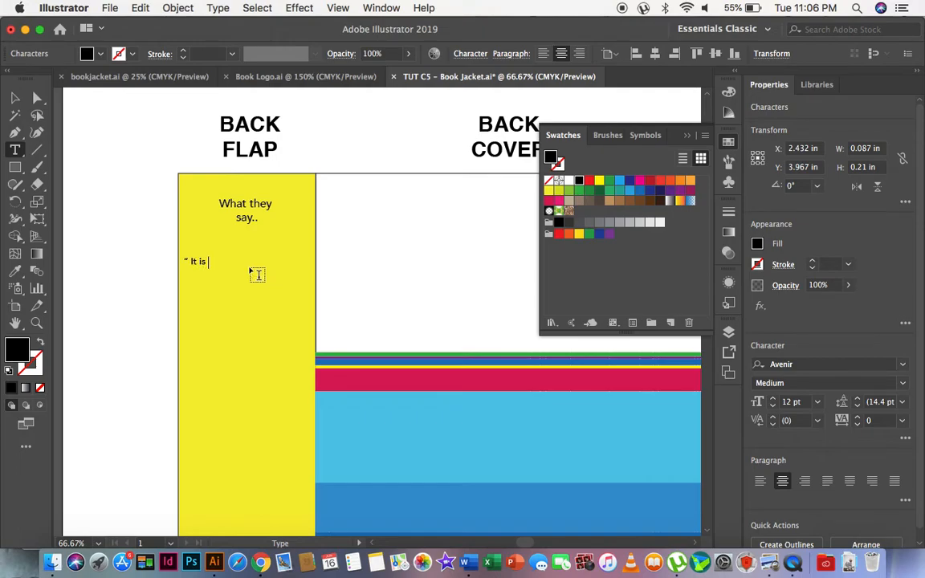
Complete the first quote as “It is the best book ever!” - JK Rowling, breaking it into two lines before "book".
text(best)
key(Return)
text(book ever!)
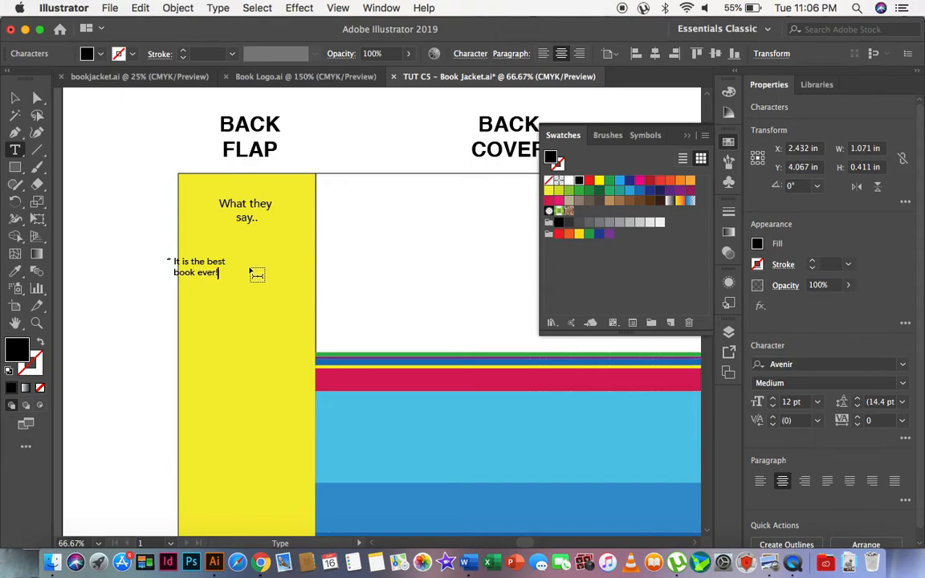
text(")
text( - JK Rowl)
text(ing)
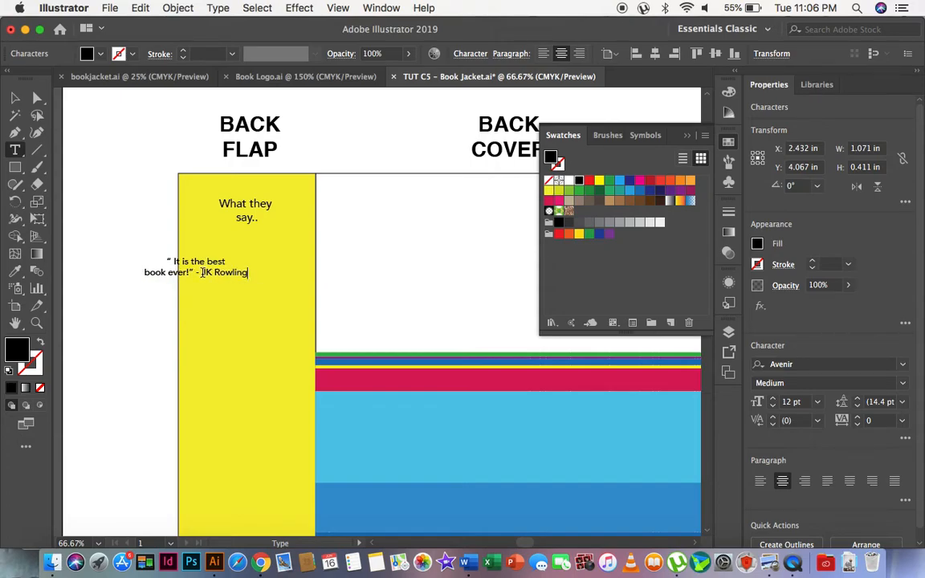
Move the first quote inside the back flap below the heading, colour it red and deselect it.
click(14, 98)
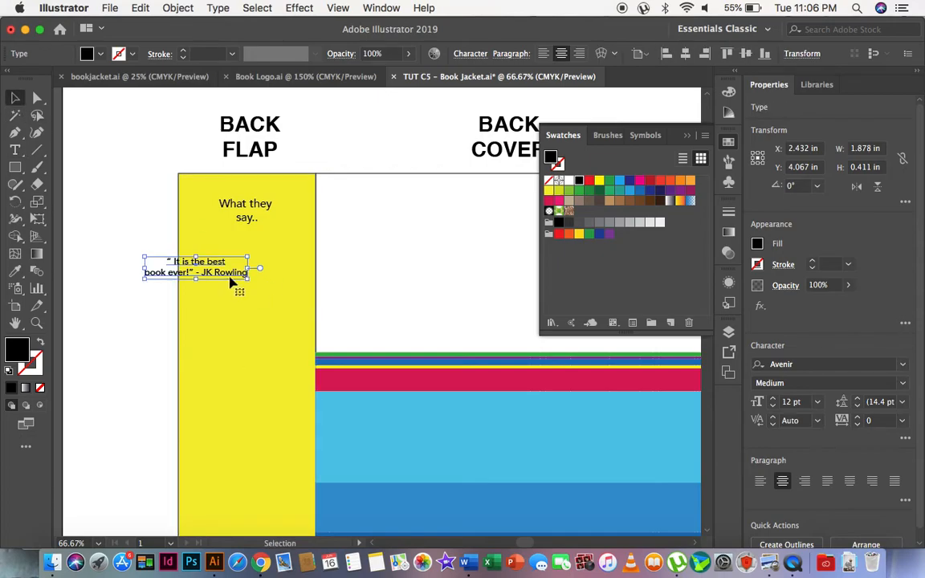
drag(221, 272, 275, 269)
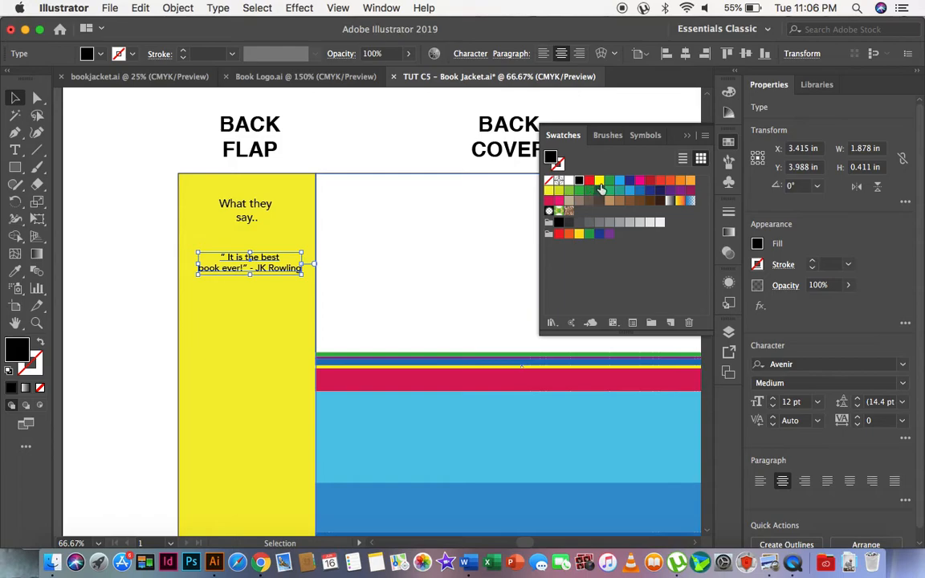
click(587, 183)
click(128, 288)
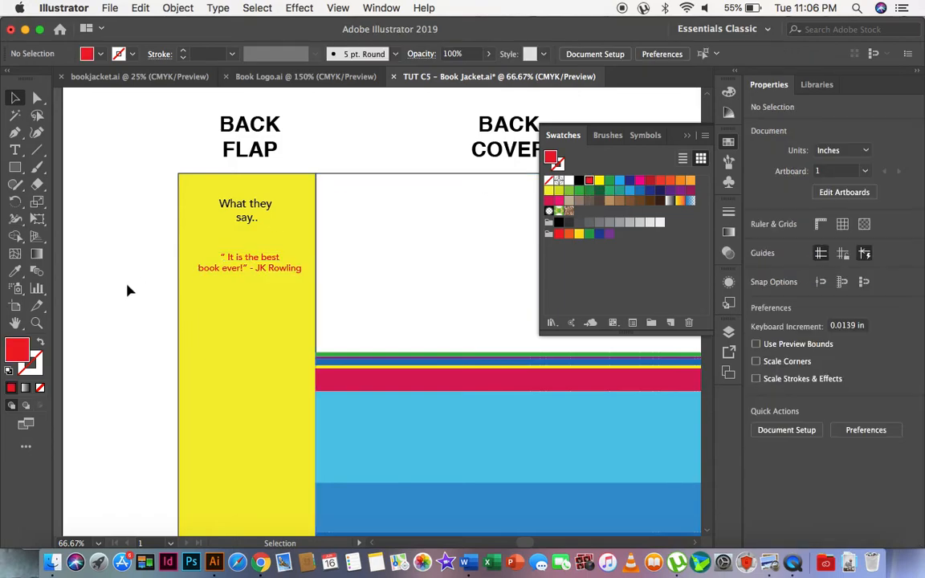
Duplicate the first quote below itself and replace its text with “OMG I cried...” - followed by the reviewer's name.
click(228, 279)
drag(227, 292, 256, 348)
double_click(257, 347)
key(super+a)
key(BackSpace)
text("OMG I cried)
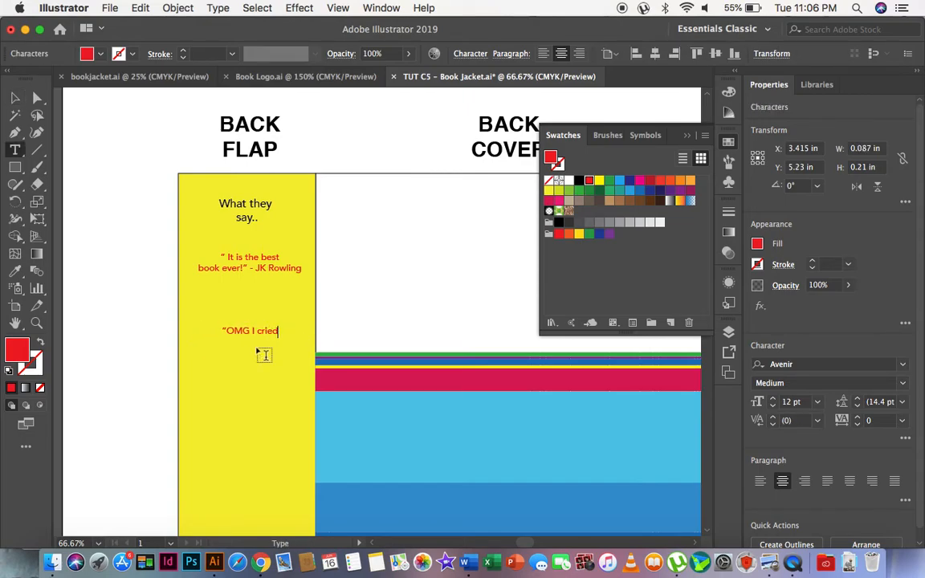
text(...")
text( -)
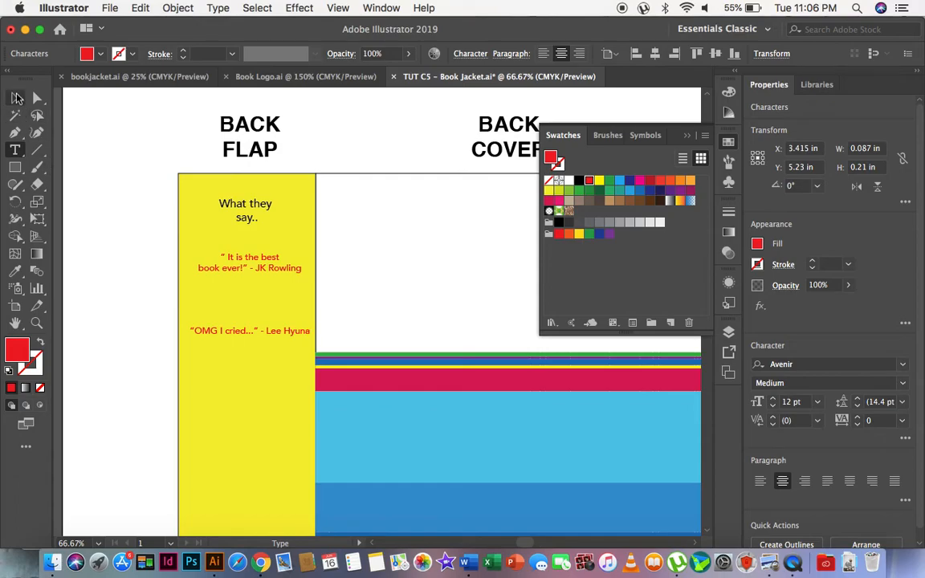
Break the “OMG I cried...” quote so that the reviewer's name sits on a second line.
click(15, 97)
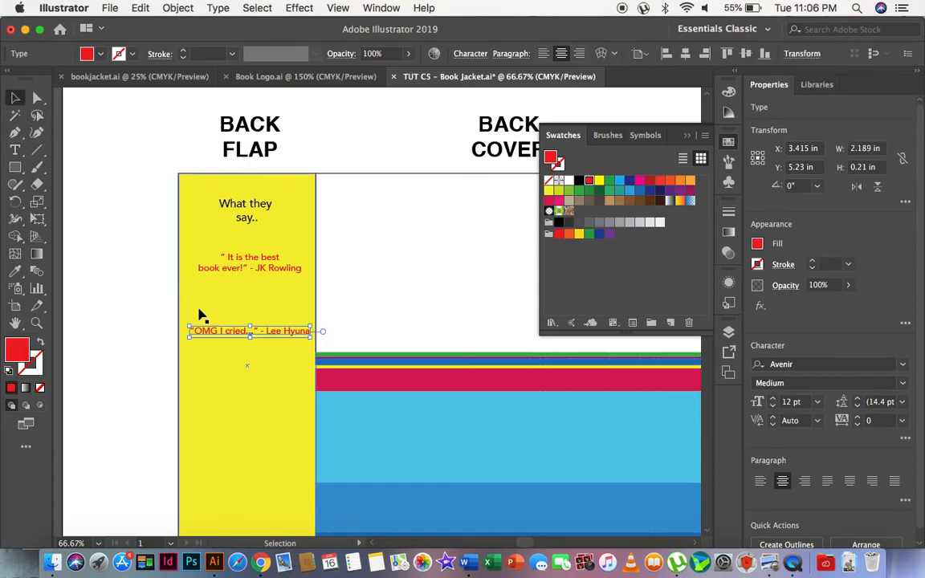
double_click(263, 330)
key(Return)
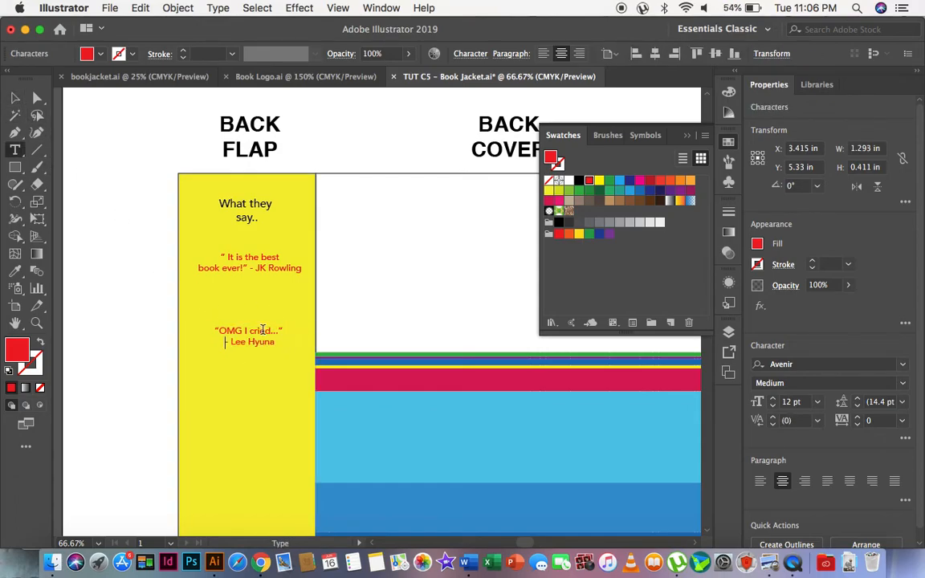
click(16, 98)
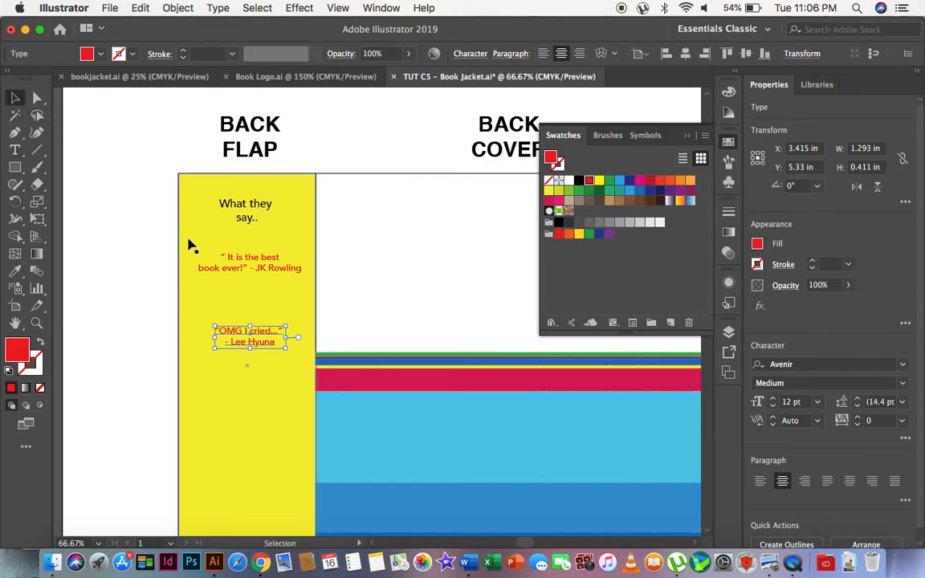
Duplicate the second quote below itself, replace its text with “The typo errors are like art.” - The Sun on two lines, and deselect it.
drag(233, 330, 227, 398)
double_click(232, 397)
key(super+a)
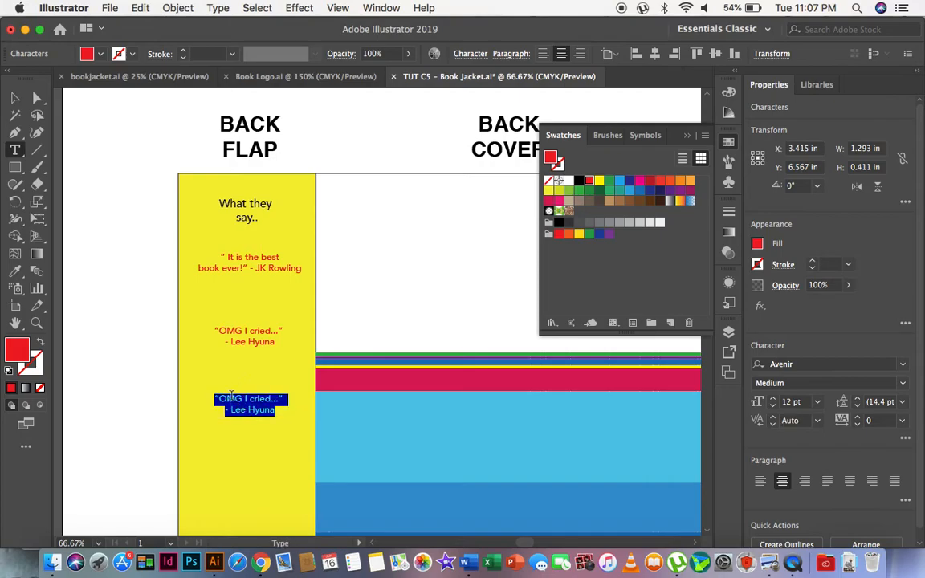
text(“The typo errors)
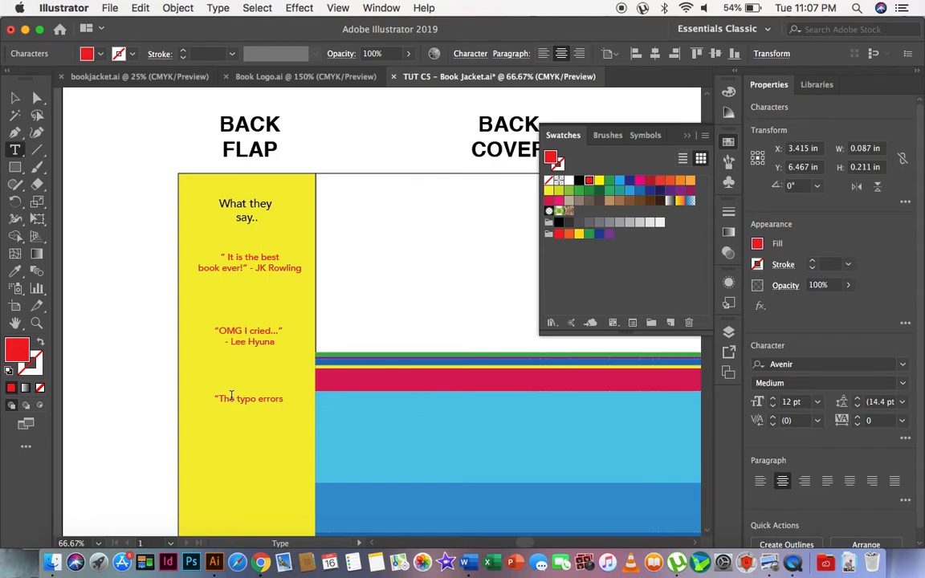
text( are like )
text(art)
text(.”)
text(Sun)
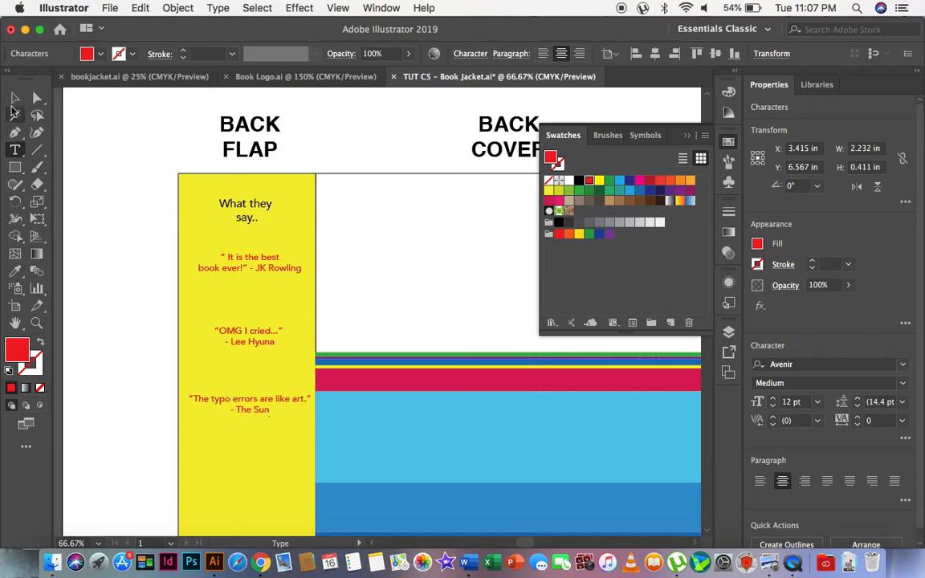
click(13, 105)
click(104, 313)
Draw a rectangle about 1.36 by 0.82 in near the bottom of the back flap and fill it light grey.
scroll(108, 353, down, 3)
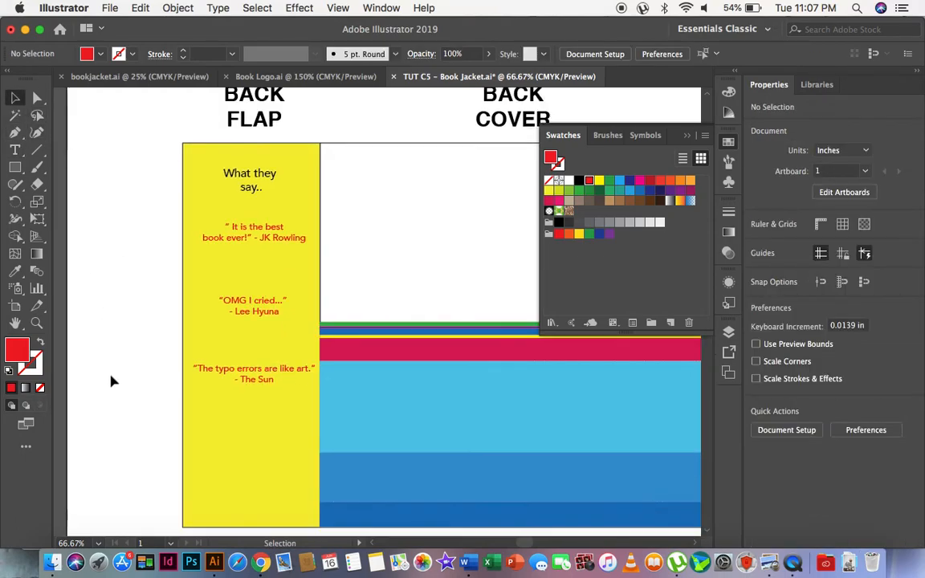
click(14, 167)
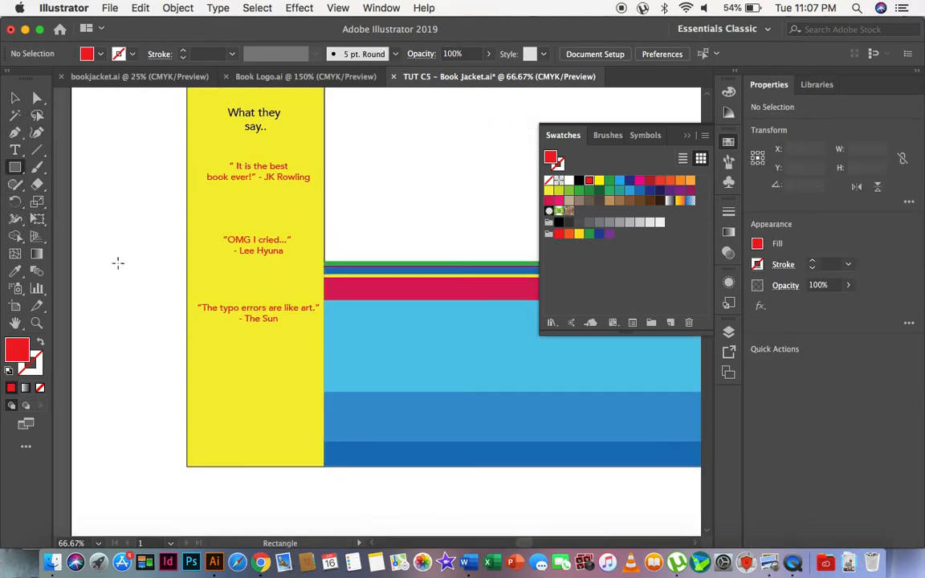
drag(215, 387, 290, 431)
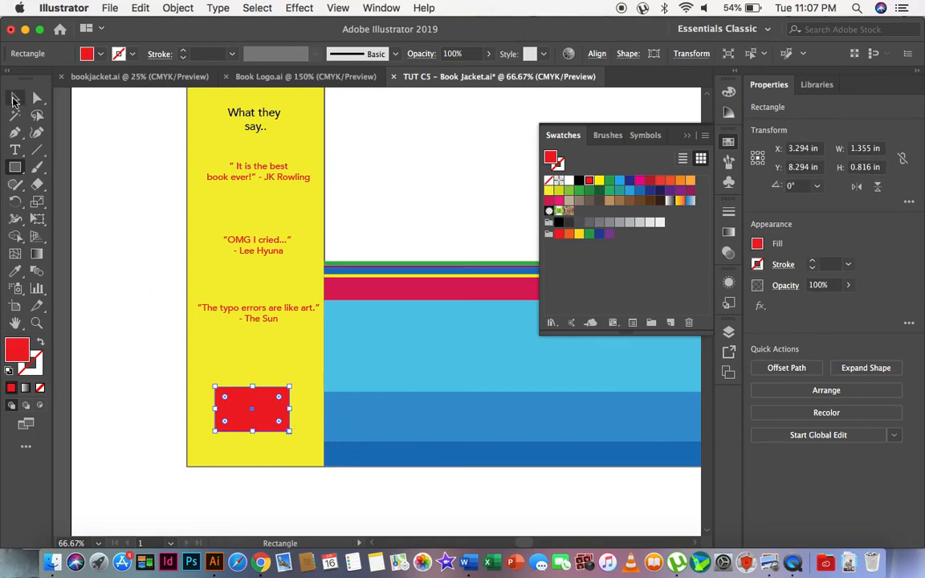
click(14, 98)
click(631, 223)
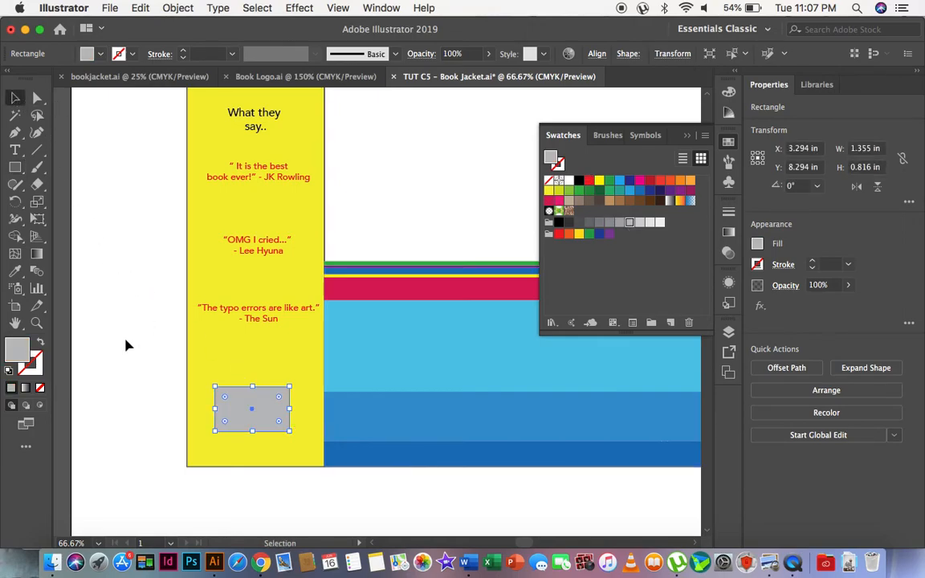
click(112, 301)
Add the point text "WM RM78.80" just below the grey rectangle on the back flap.
key(z)
click(243, 357)
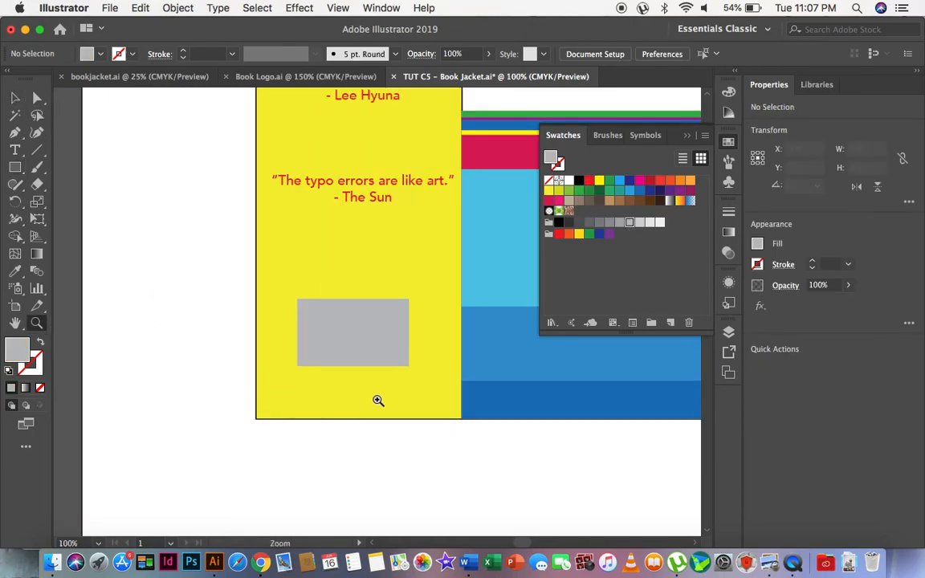
click(341, 361)
click(16, 151)
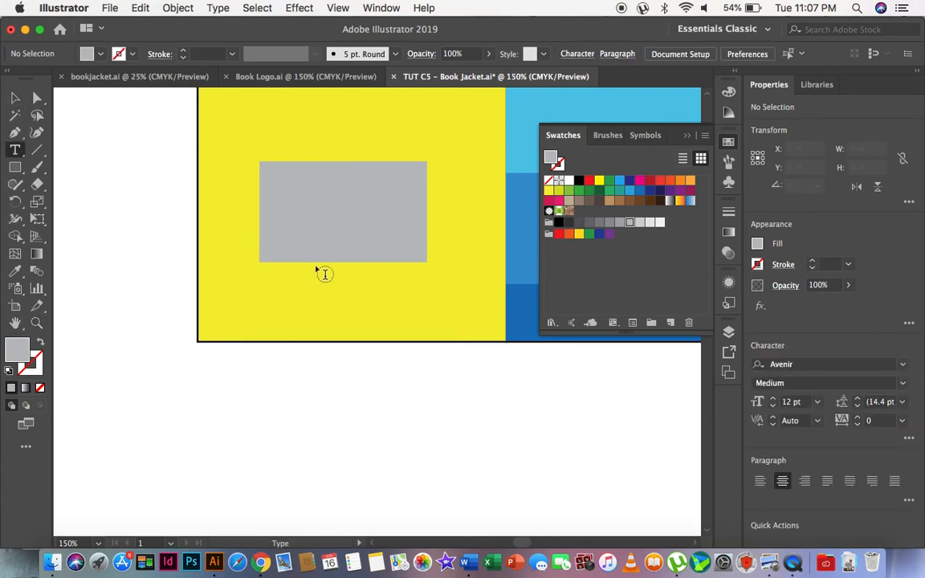
click(239, 294)
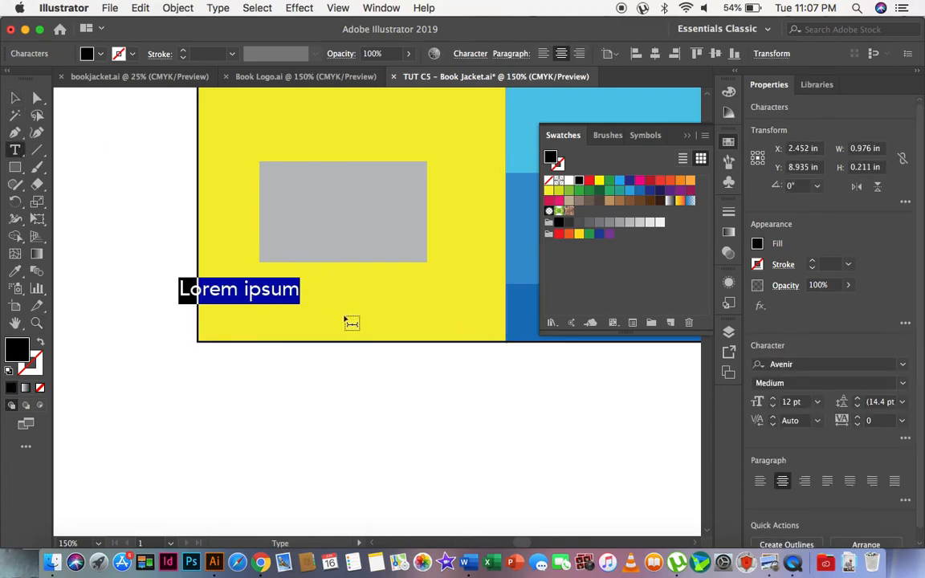
text(WM RM)
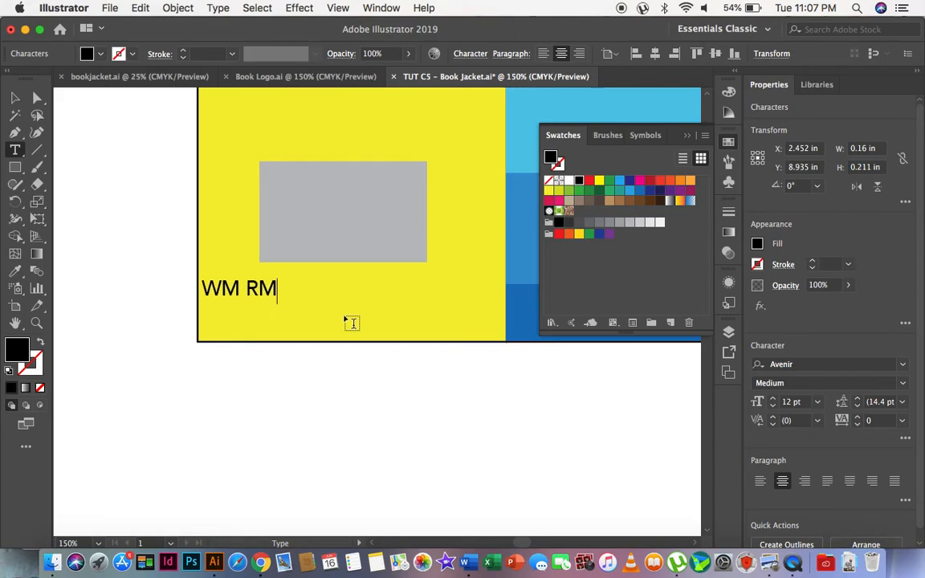
text(78.80)
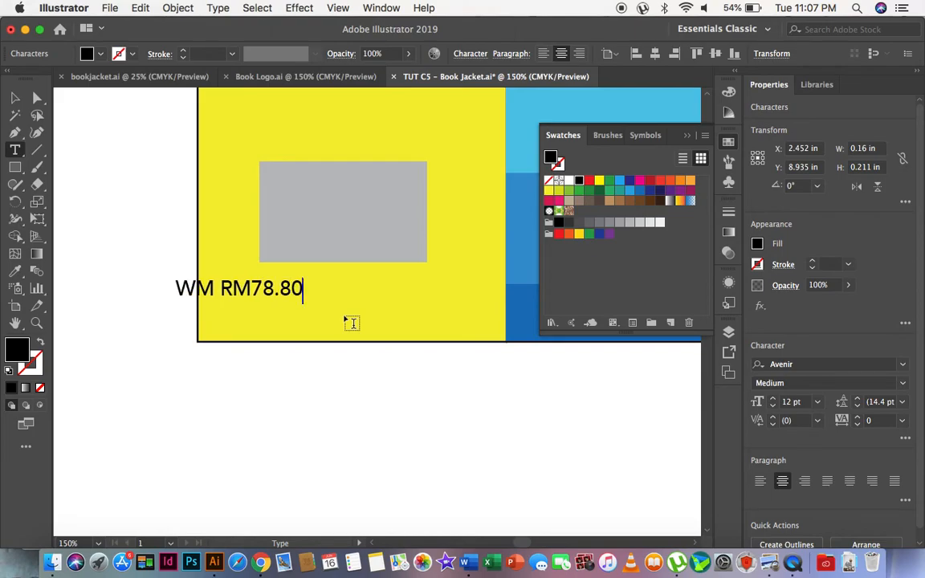
Shrink the price text to about 6.55 pt beneath the grey rectangle and extend it to "WM RM78.80 / EM RM88.80".
click(12, 98)
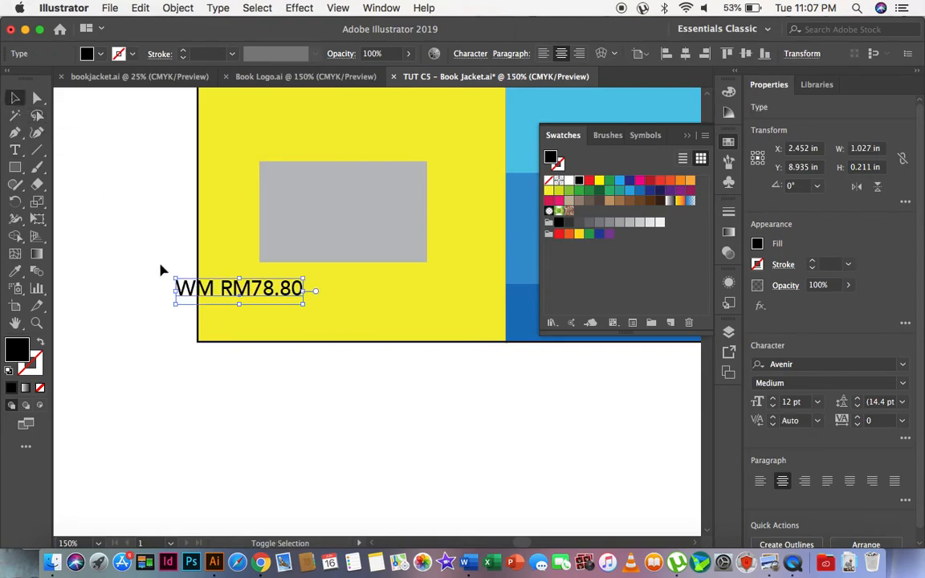
drag(174, 276, 304, 291)
triple_click(303, 286)
key(Right)
text(/ )
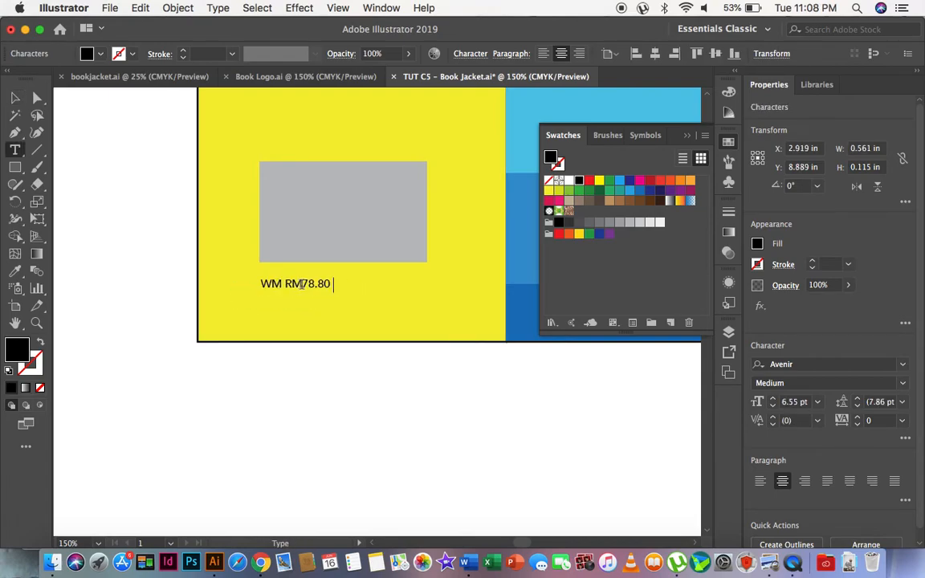
text(EM )
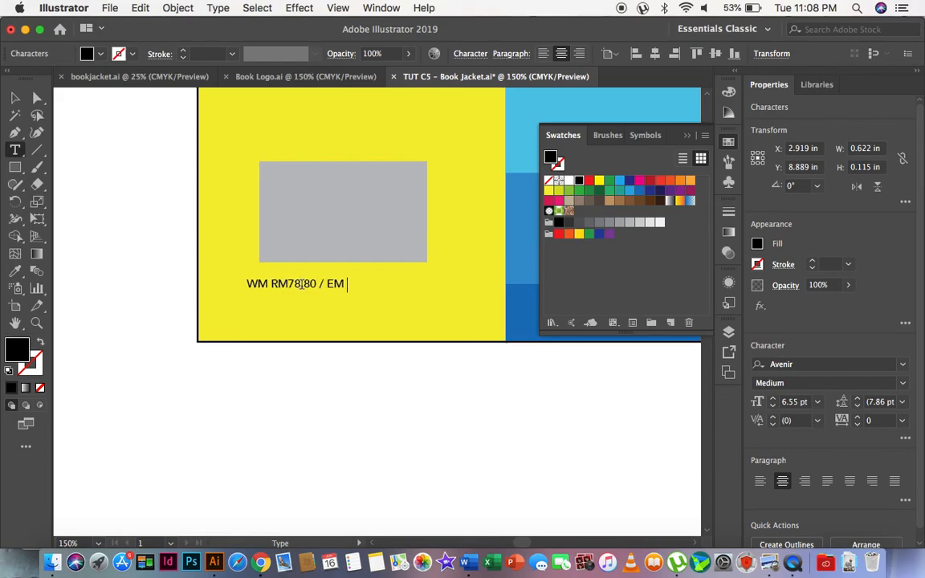
text(RM88.80)
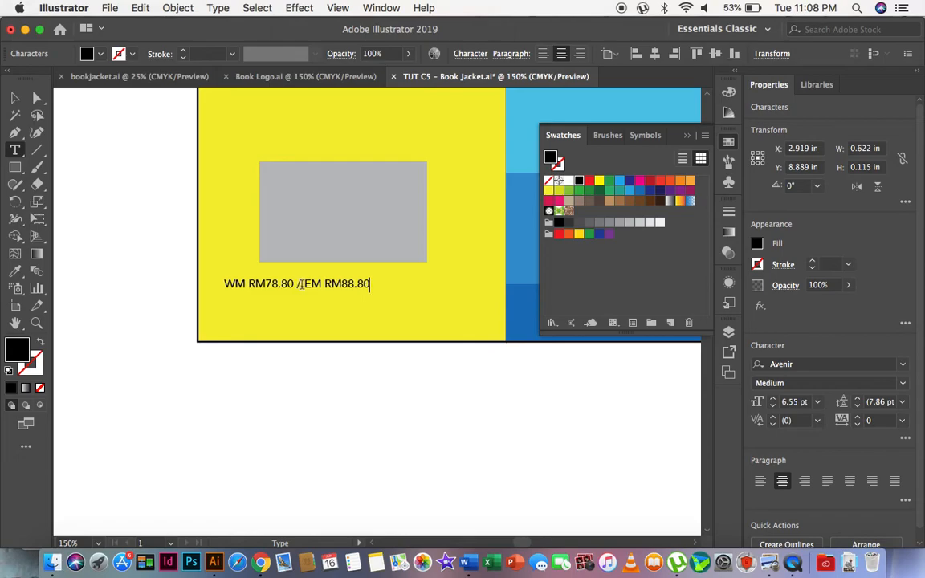
Centre the price text under the grey rectangle and deselect it.
click(14, 98)
drag(316, 285, 366, 285)
key(Left)
key(Left)
key(Left)
key(Left)
key(Left)
key(Left)
key(Right)
key(Right)
key(Right)
key(Left)
key(Left)
key(Left)
click(403, 469)
Hide the colour swatches and review the whole jacket from the back flap to the front flap.
scroll(254, 384, up, 5)
scroll(254, 384, right, 2)
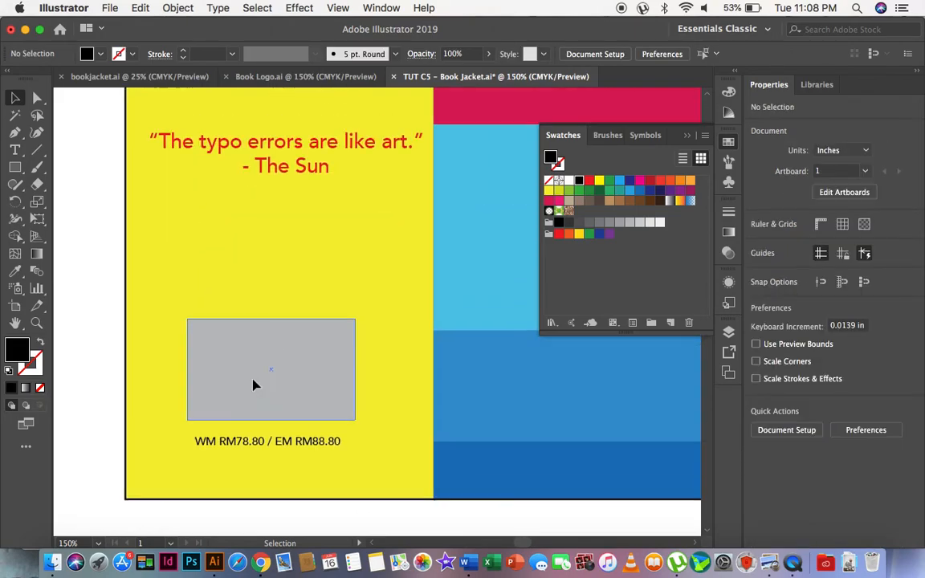
click(36, 323)
alt+click(382, 293)
alt+click(380, 294)
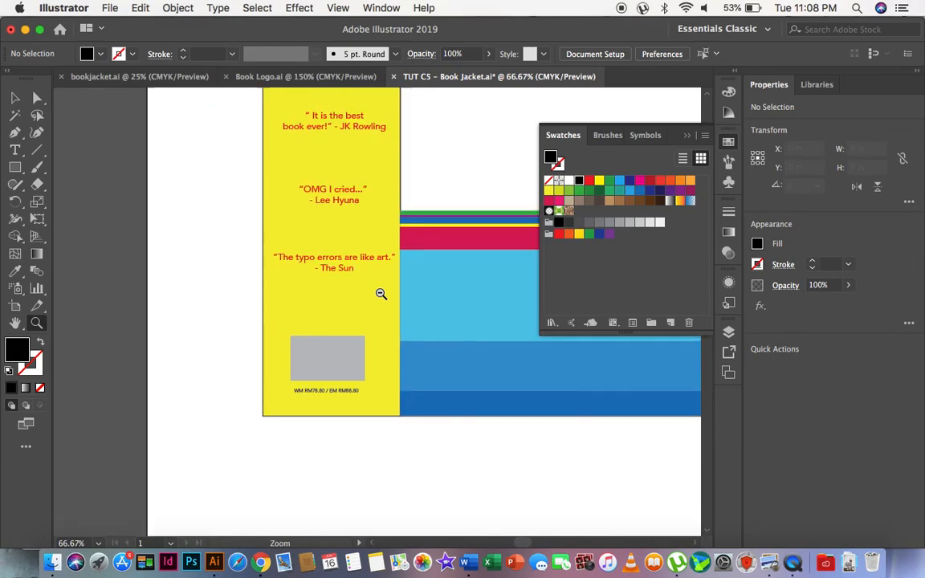
click(728, 142)
alt+click(481, 216)
alt+click(481, 217)
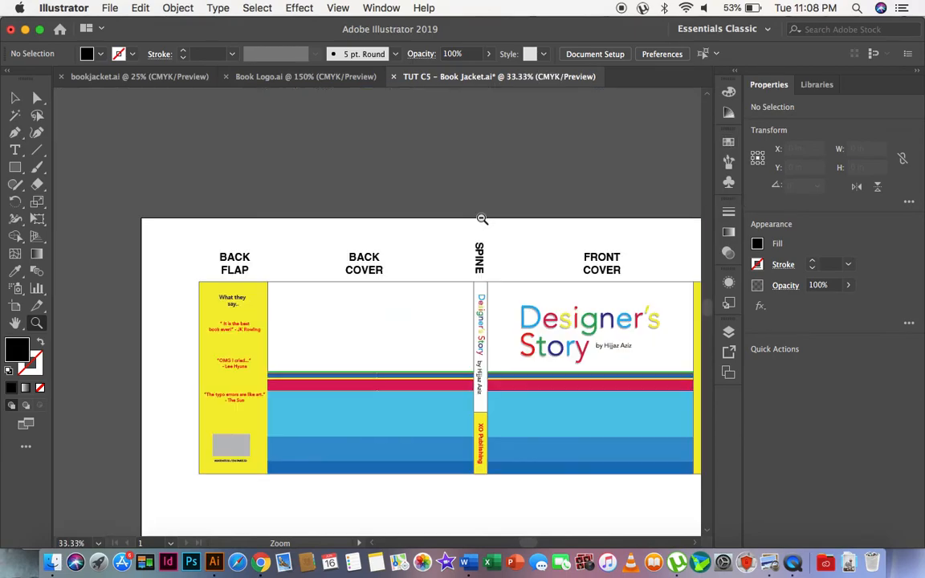
scroll(528, 280, right, 3)
scroll(528, 279, down, 1)
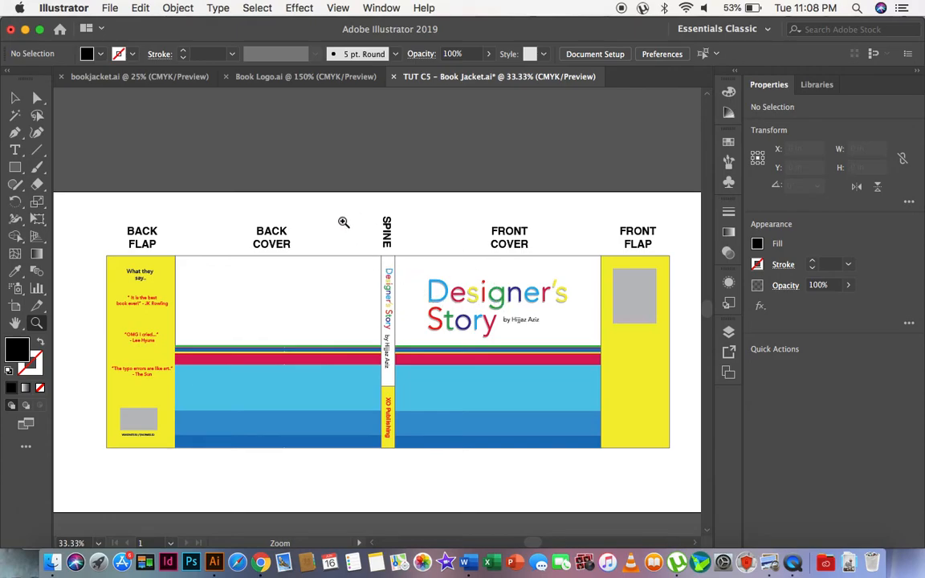
Inspect the spine, front cover title and front flap up close, and return to a view of the whole jacket.
drag(343, 221, 488, 359)
click(14, 97)
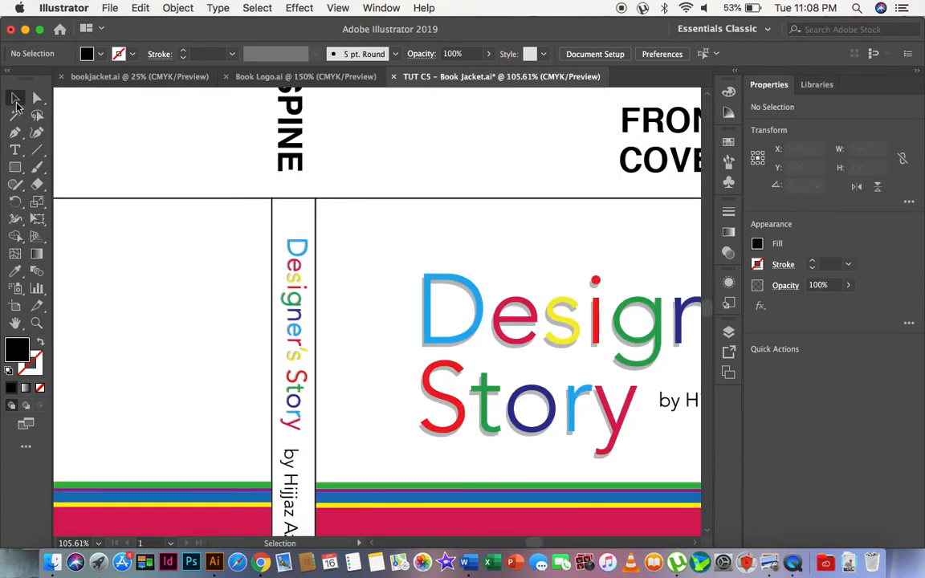
click(37, 324)
alt+click(394, 300)
alt+click(394, 299)
alt+click(394, 300)
alt+click(394, 299)
alt+click(394, 300)
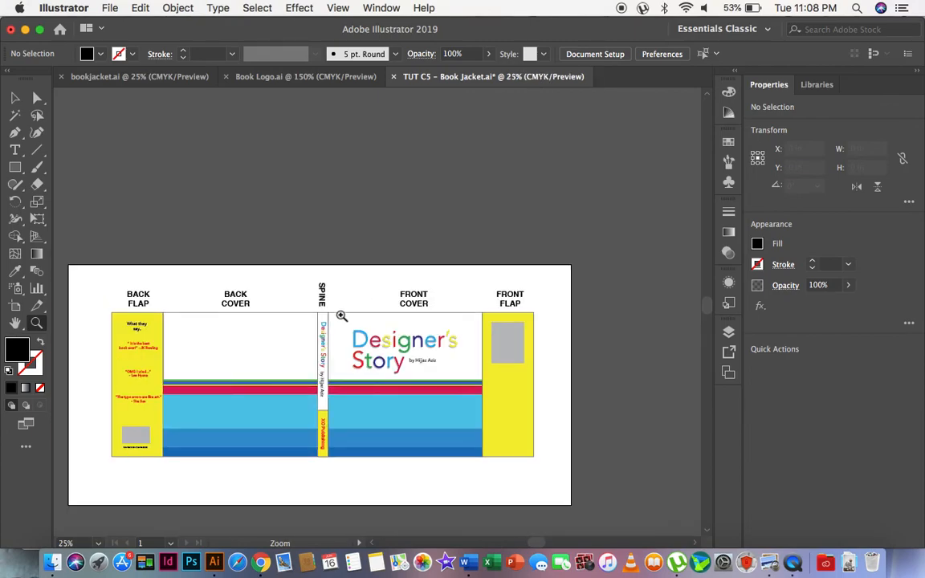
click(284, 343)
click(284, 343)
scroll(538, 229, right, 2)
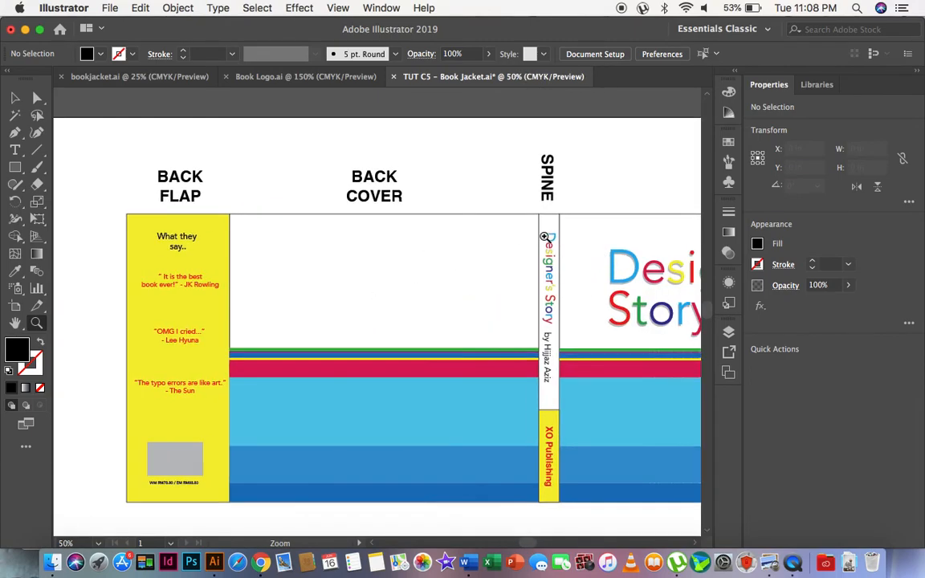
click(581, 247)
scroll(376, 339, right, 5)
scroll(376, 340, down, 3)
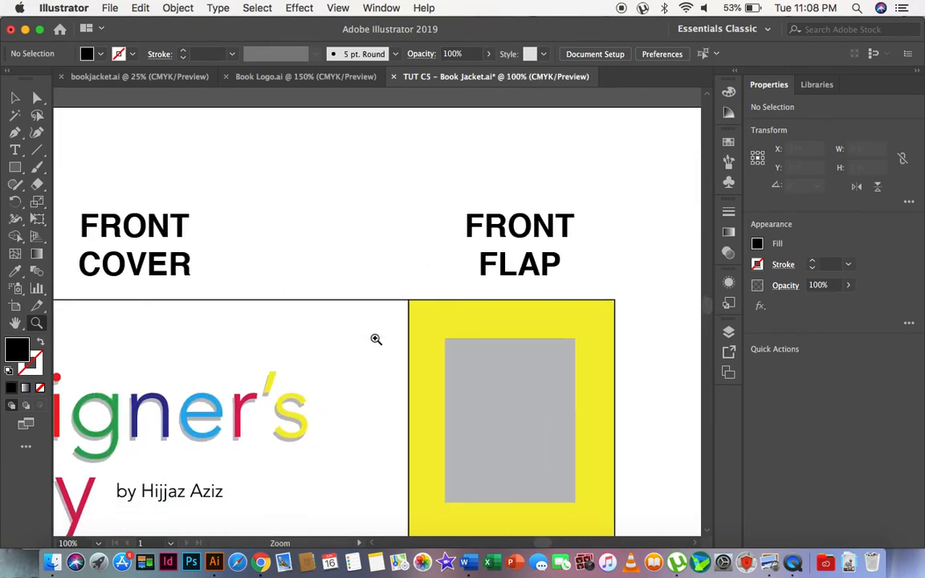
scroll(376, 339, left, 10)
alt+click(343, 380)
Widen the spine to about 0.99 in by shifting its left edge outward together with the back cover, back flap and their labels.
alt+click(343, 379)
alt+click(342, 380)
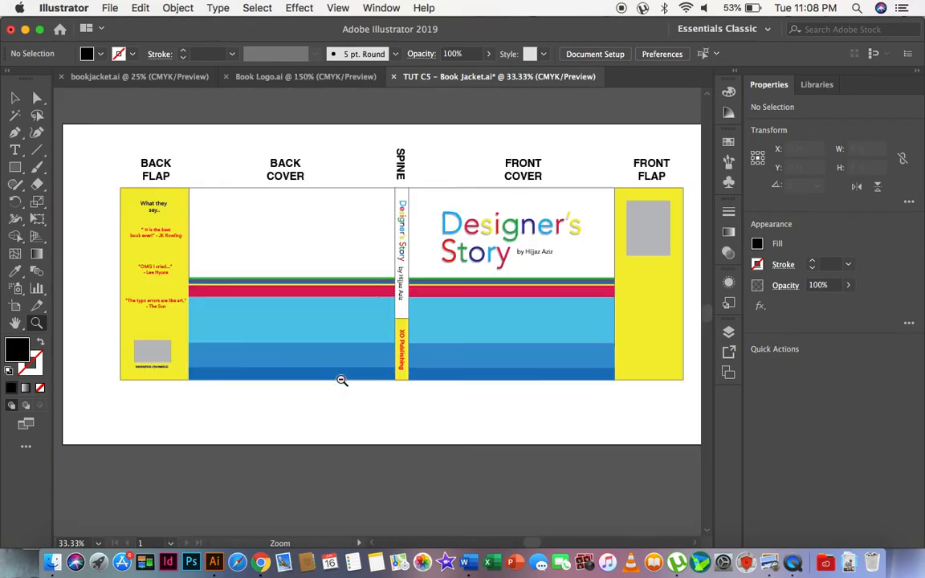
alt+click(343, 380)
click(37, 97)
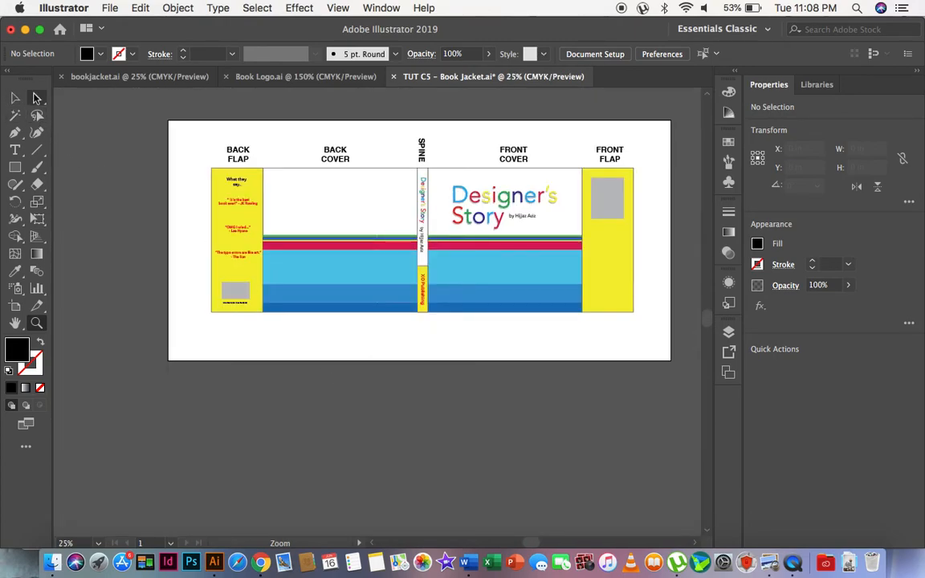
drag(190, 129, 419, 334)
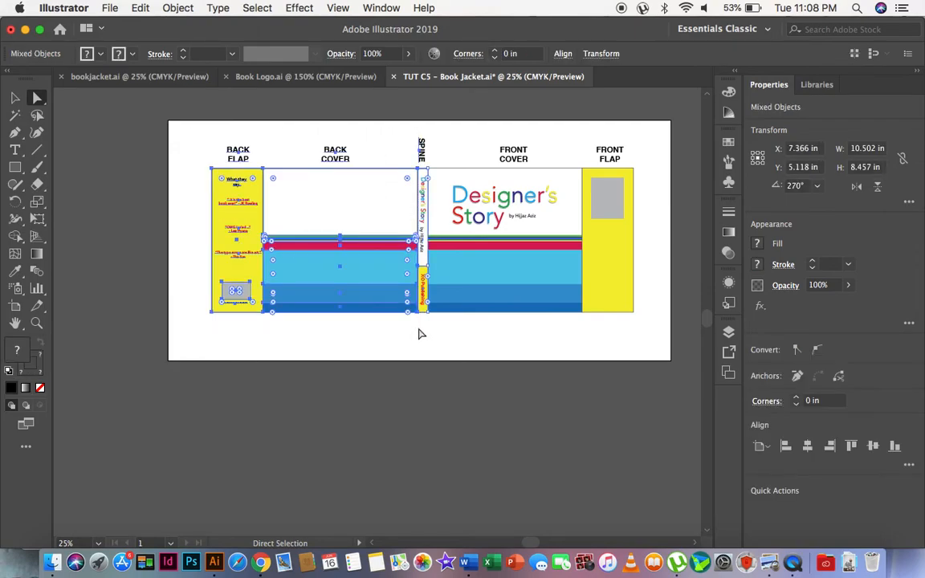
key(Left)
key(Left)
key(Left)
key(Left)
key(Left)
key(Left)
key(Left)
key(Left)
key(Left)
key(Left)
key(Left)
key(Left)
key(Left)
key(Left)
key(Left)
key(Left)
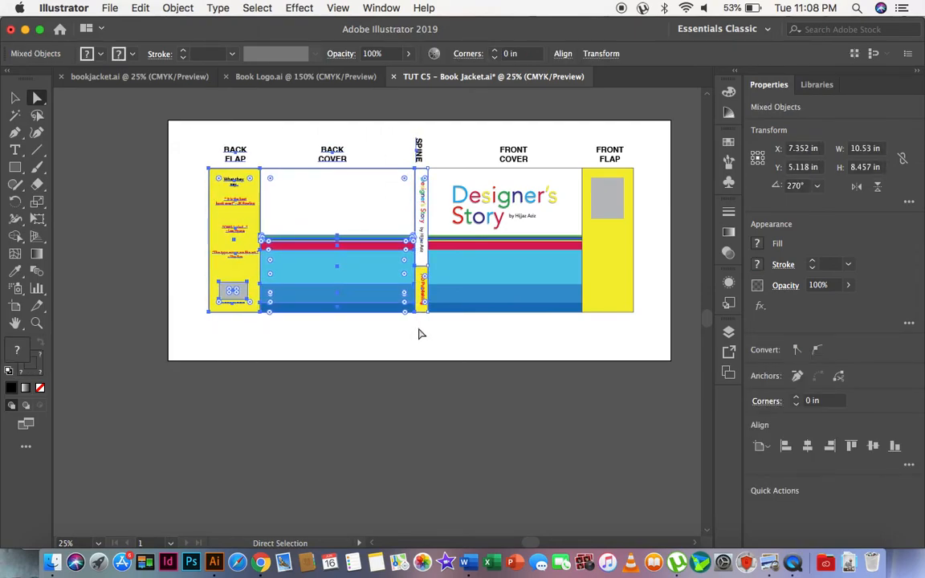
key(Left)
key(Left)
key(Left)
key(Left)
key(Left)
key(Left)
key(Left)
key(Left)
key(Left)
key(Left)
key(Left)
key(Left)
key(Left)
key(Left)
key(Left)
key(Left)
key(Left)
key(Left)
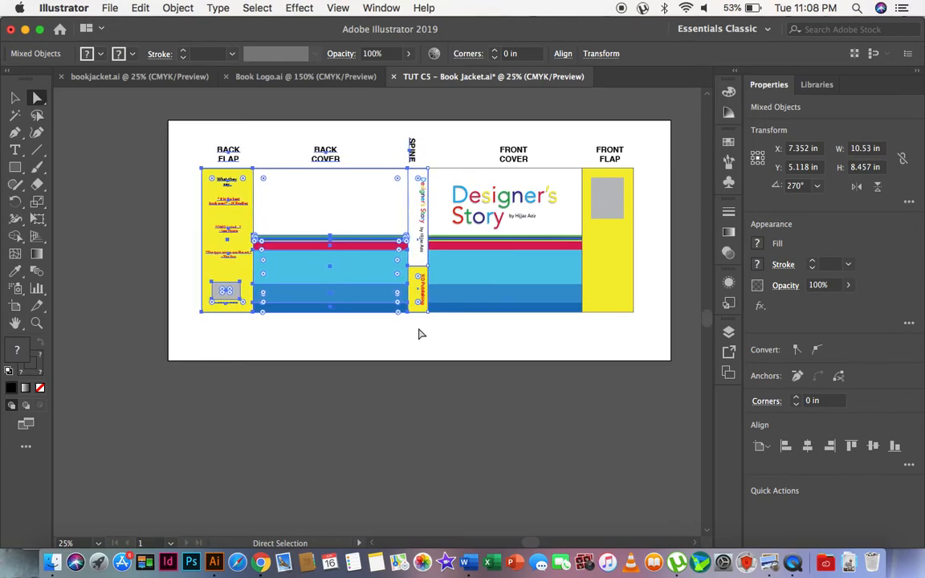
click(456, 358)
Centre the title, author line and publisher name horizontally within the widened spine.
click(37, 324)
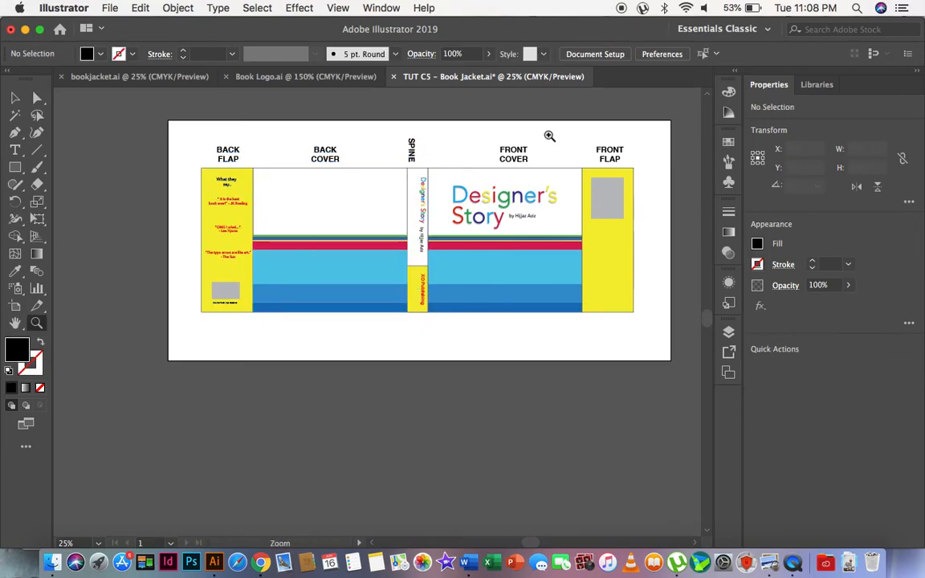
drag(458, 191, 504, 305)
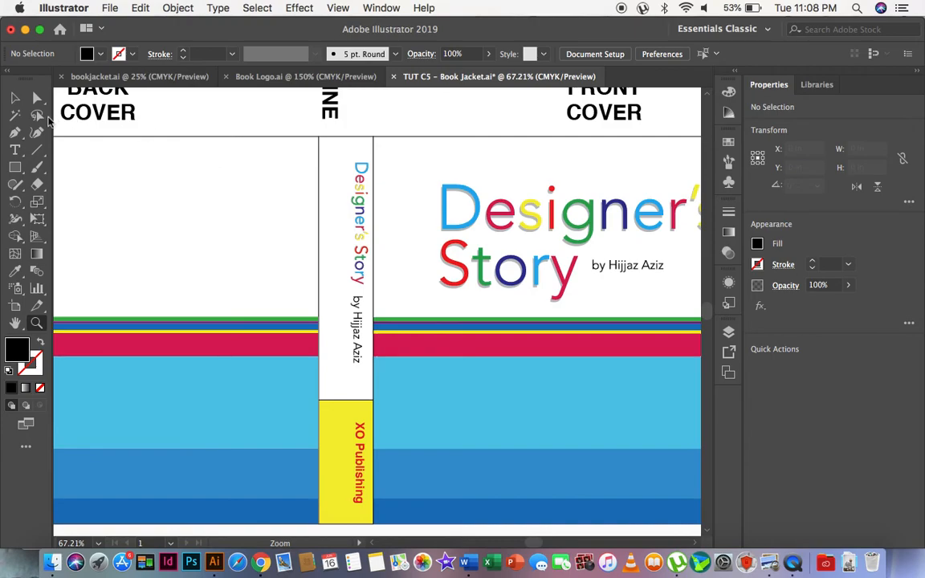
click(18, 97)
click(359, 205)
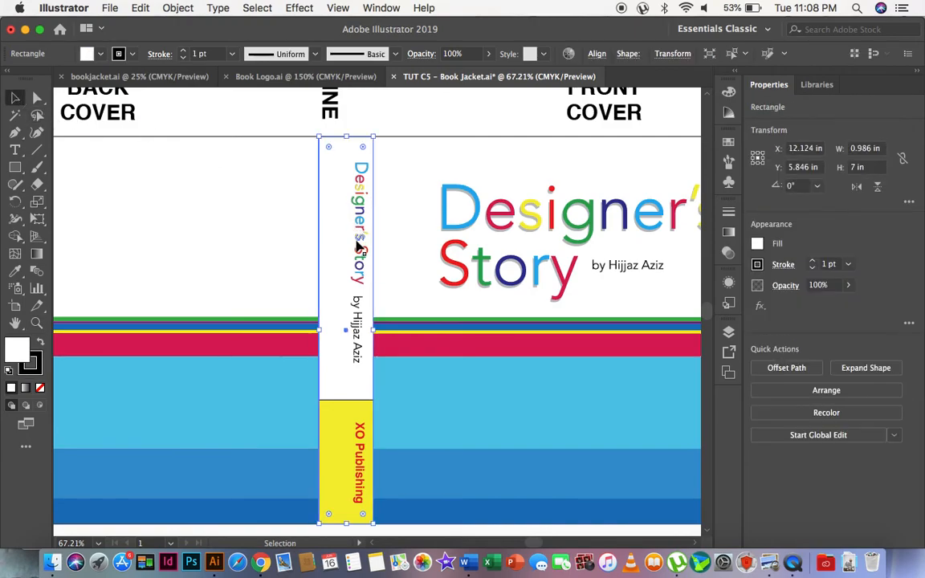
shift+click(361, 450)
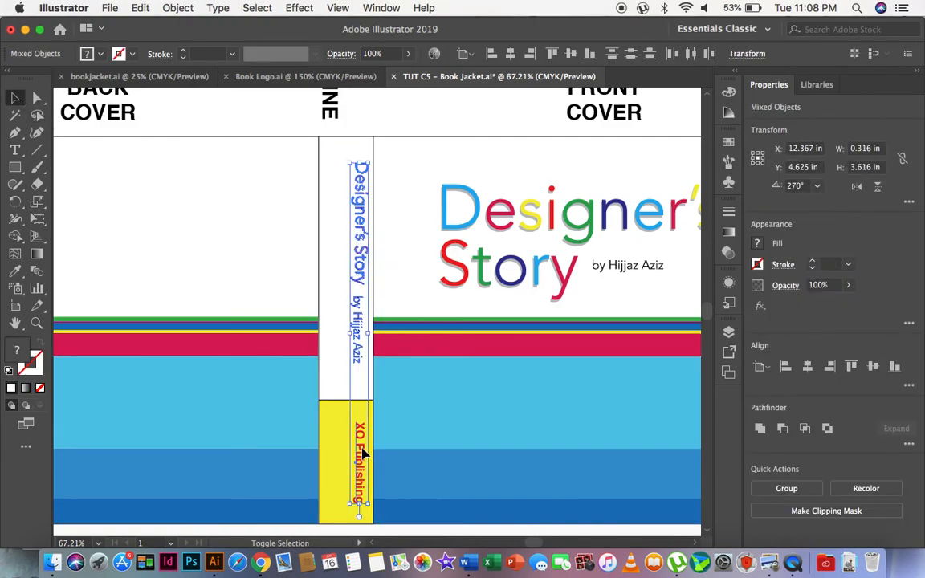
key(Left)
key(Left)
key(Left)
key(Left)
key(Left)
key(Left)
key(Left)
key(Left)
key(Left)
key(Left)
key(Left)
key(Left)
key(Left)
key(Left)
key(Left)
key(Left)
key(Left)
key(Left)
key(Left)
key(Left)
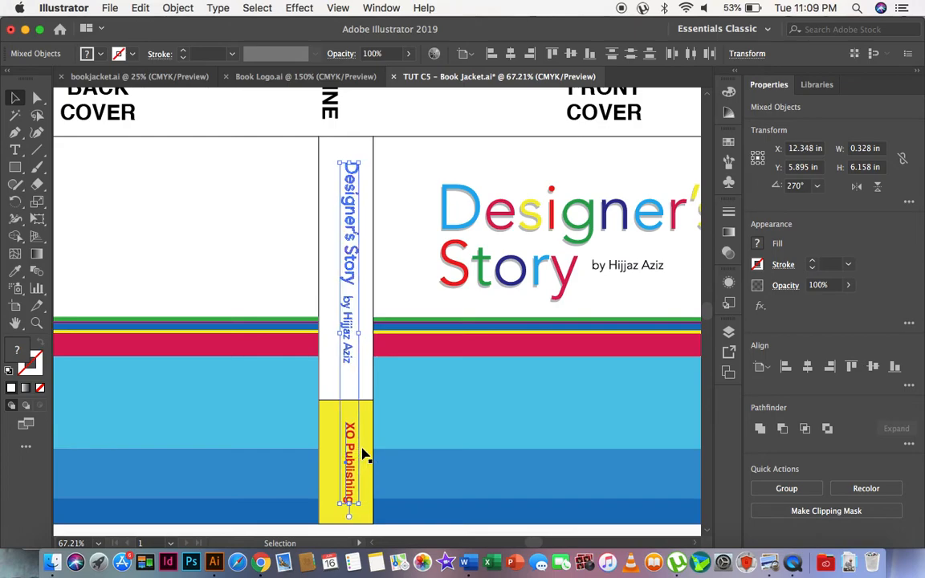
key(Left)
key(Left)
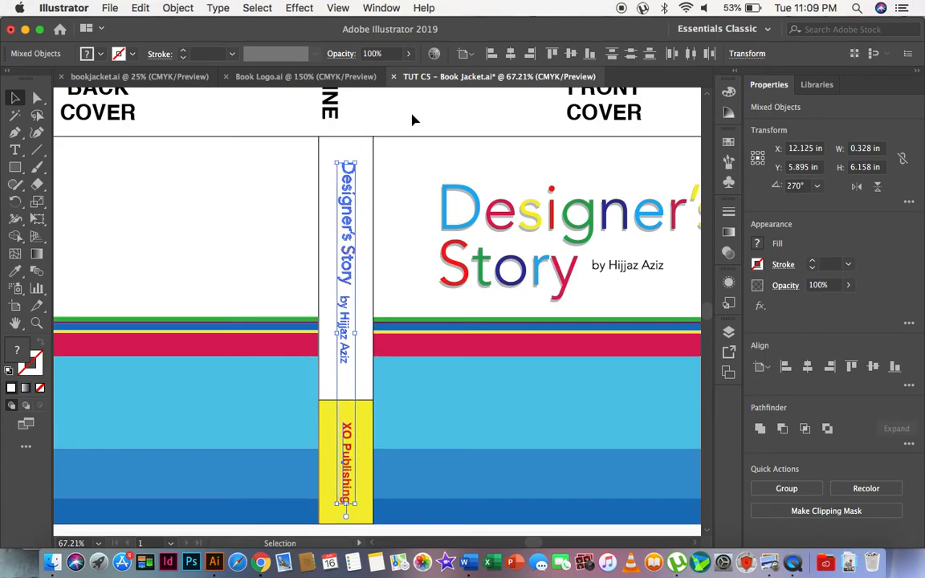
Centre the SPINE label above the widened spine and deselect it.
click(353, 109)
click(331, 109)
key(Right)
key(Right)
key(Right)
key(Right)
key(Right)
key(Right)
key(Right)
key(Right)
key(Right)
key(Right)
key(Right)
key(Right)
key(Right)
key(Right)
key(Right)
key(Right)
key(Right)
key(Right)
key(Right)
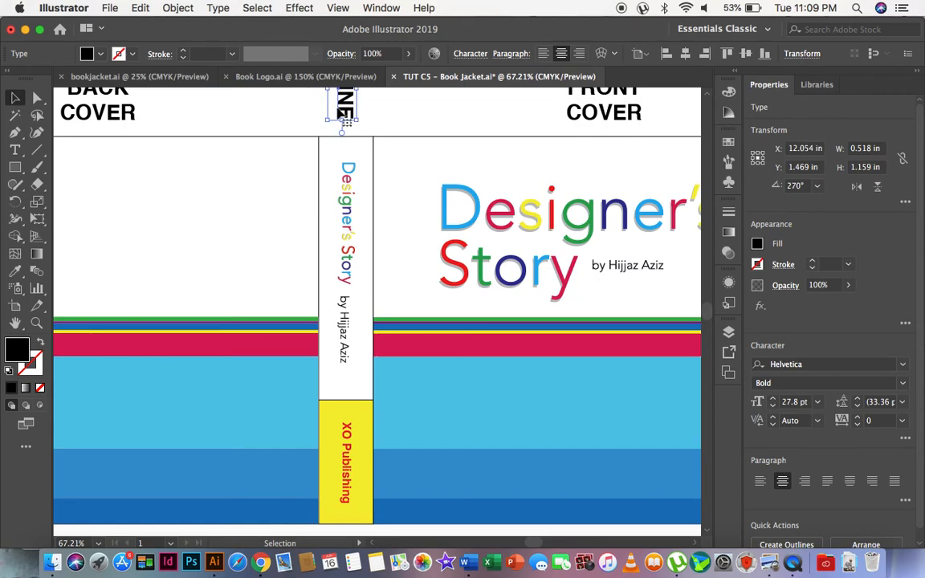
click(335, 96)
Review the whole jacket layout from the back flap to the front flap.
click(36, 322)
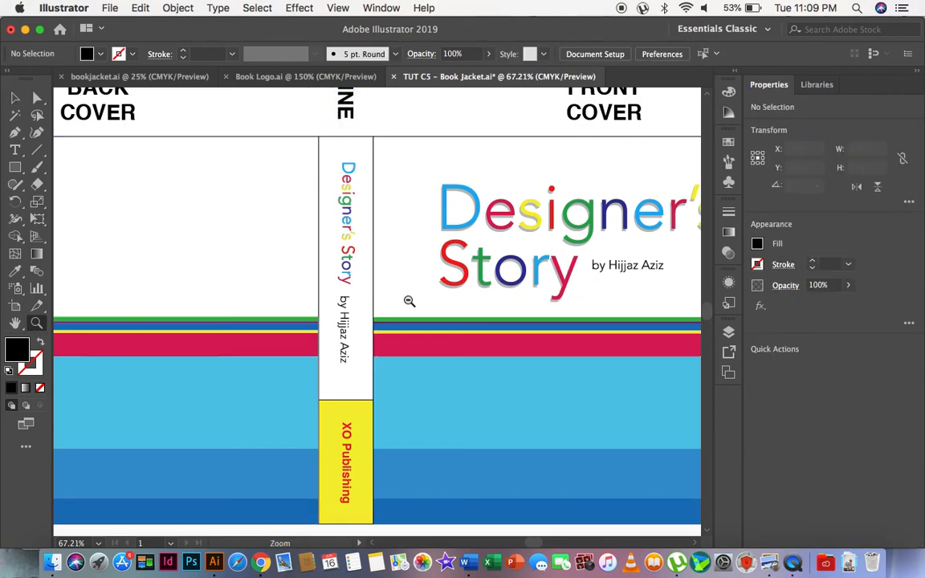
alt+click(385, 375)
alt+click(385, 375)
alt+click(385, 375)
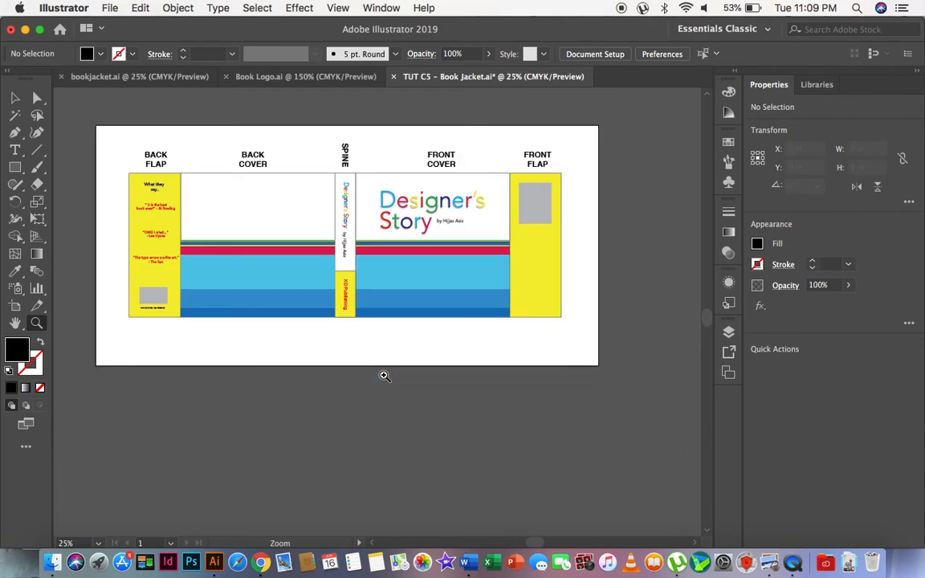
click(423, 348)
alt+click(422, 348)
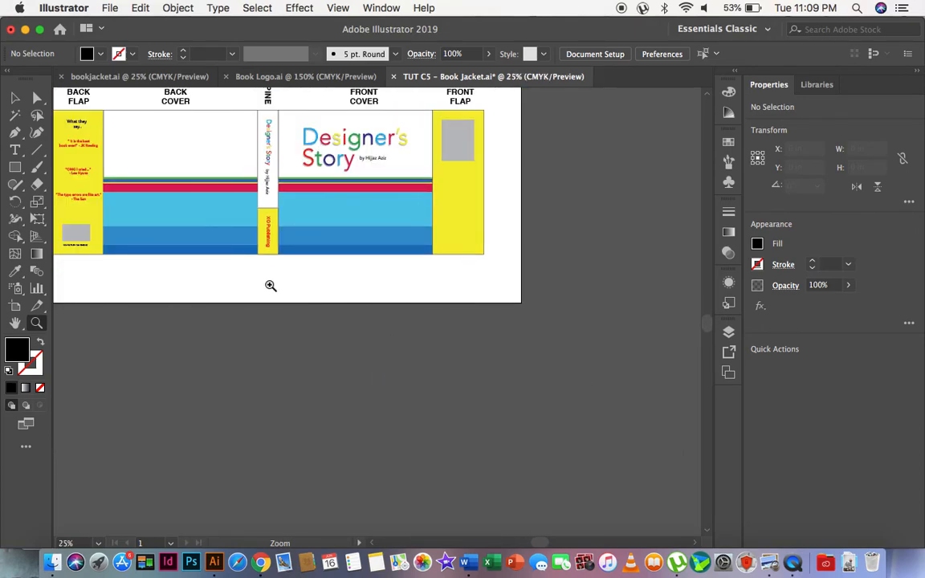
scroll(270, 286, up, 5)
scroll(271, 286, left, 3)
drag(86, 166, 591, 399)
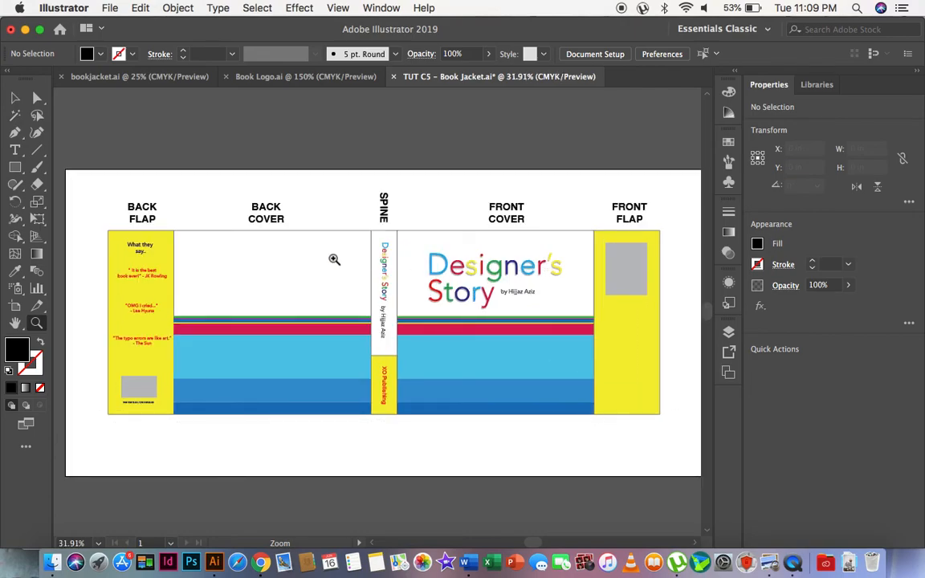
Save the jacket, and save it again in Adobe Illustrator (ai) format, replacing "TUT C5 - Book Jacket.ai" in the TUT W5 folder.
key(super)
key(super+s)
click(110, 7)
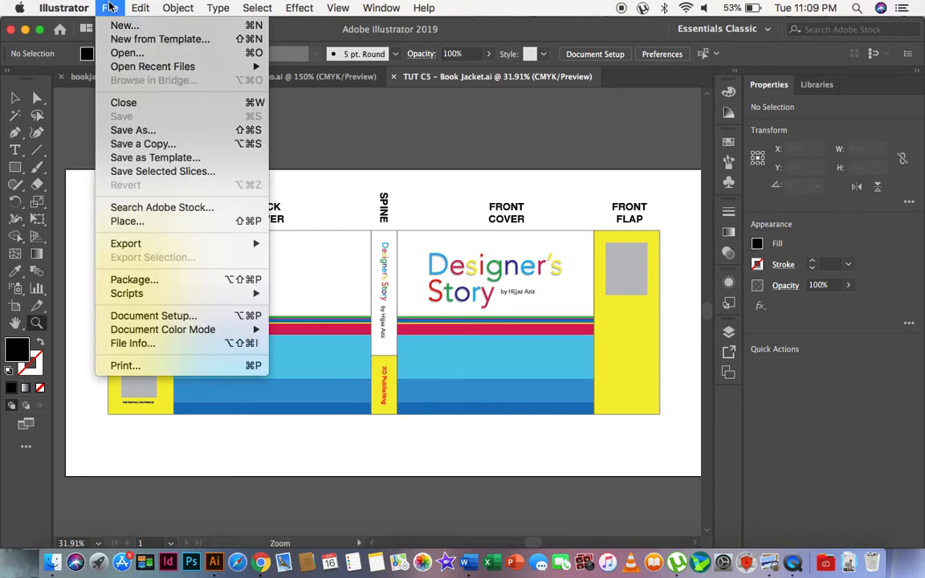
click(133, 130)
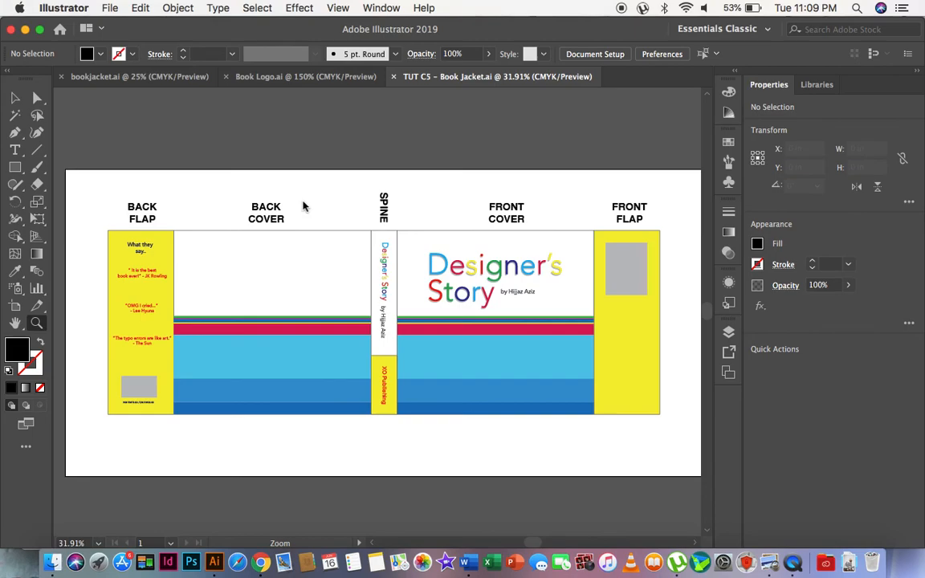
click(462, 341)
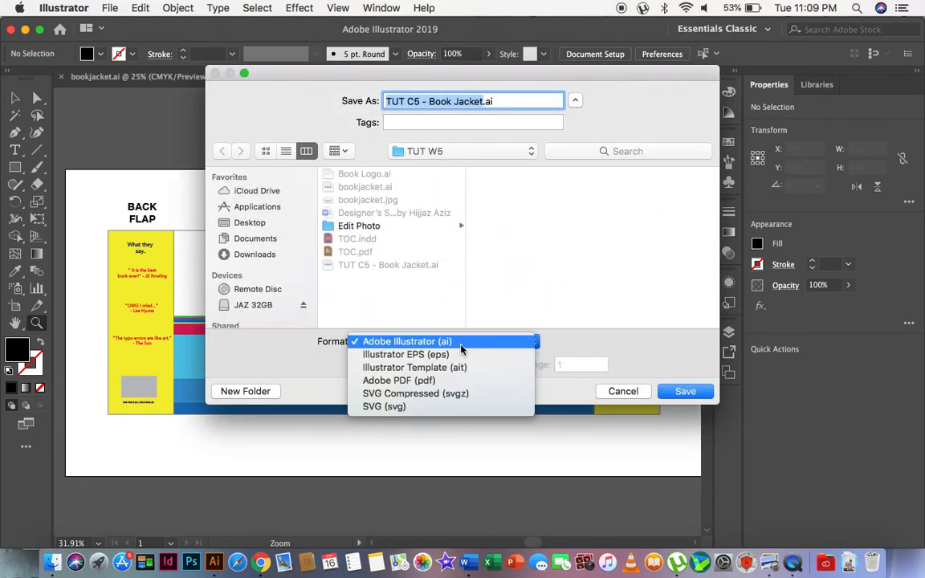
click(580, 350)
click(687, 392)
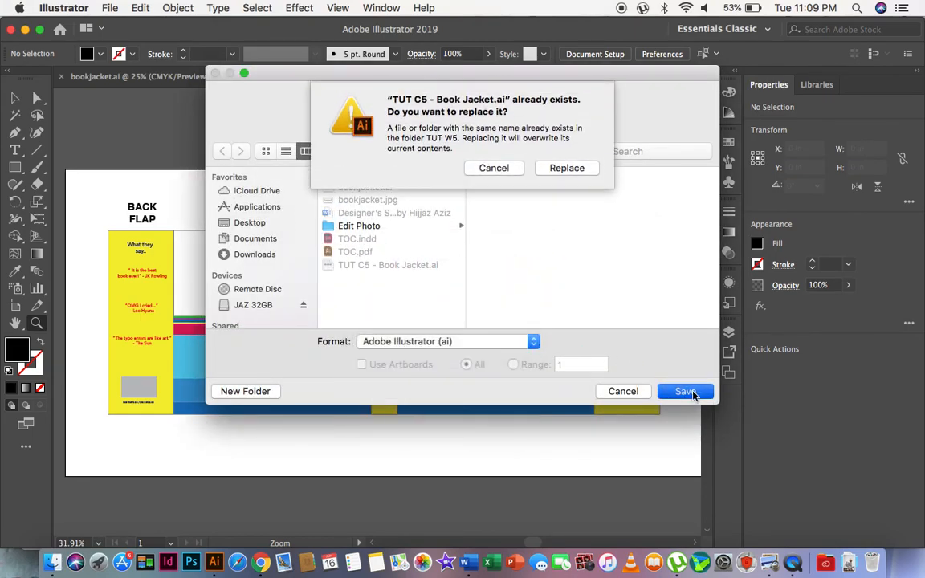
click(546, 167)
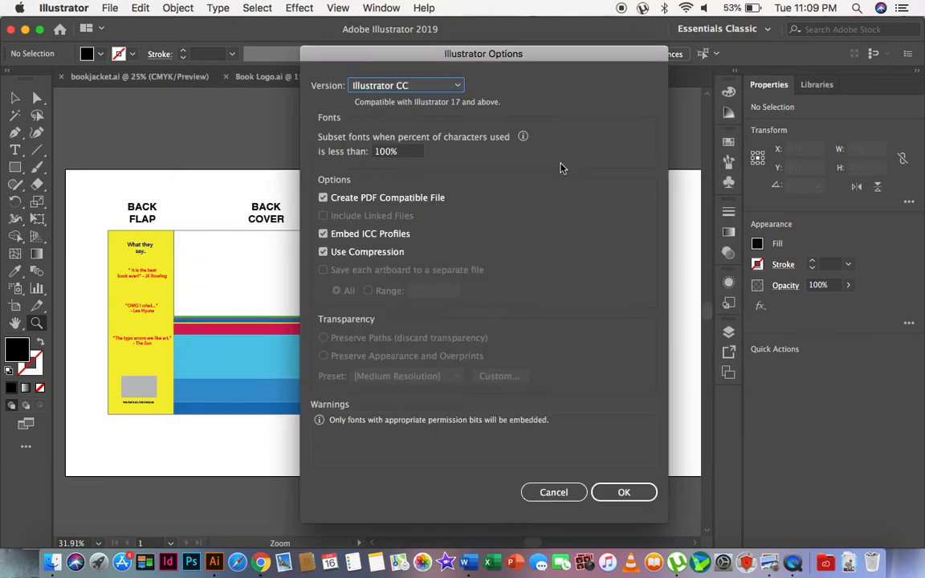
Keep the Illustrator CC version, turn off Create PDF Compatible File and Use Compression, and confirm the save options.
click(426, 86)
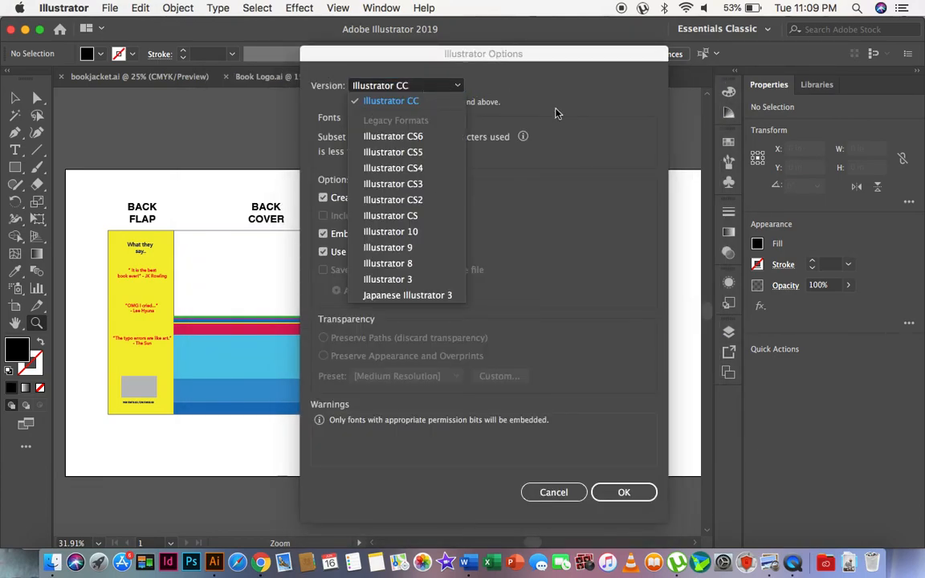
click(547, 220)
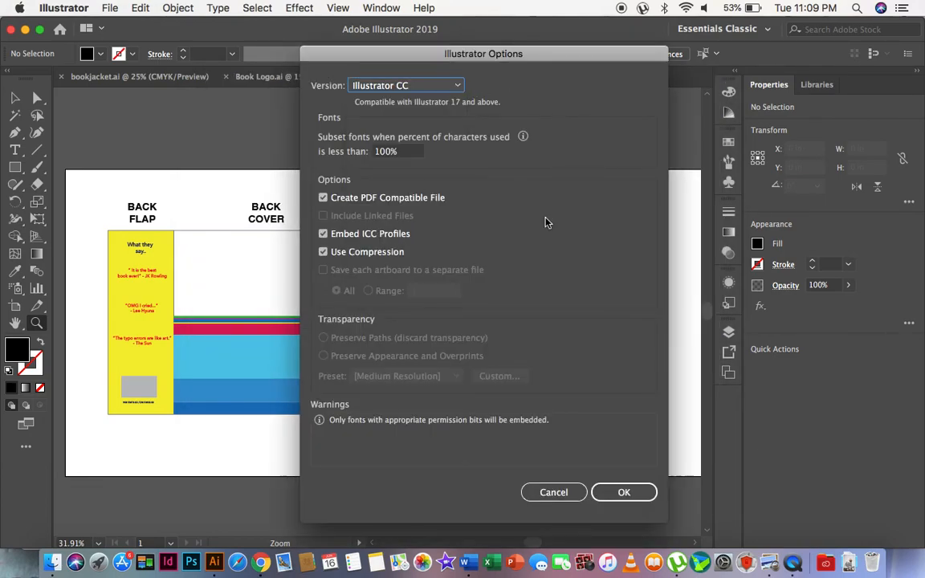
click(347, 199)
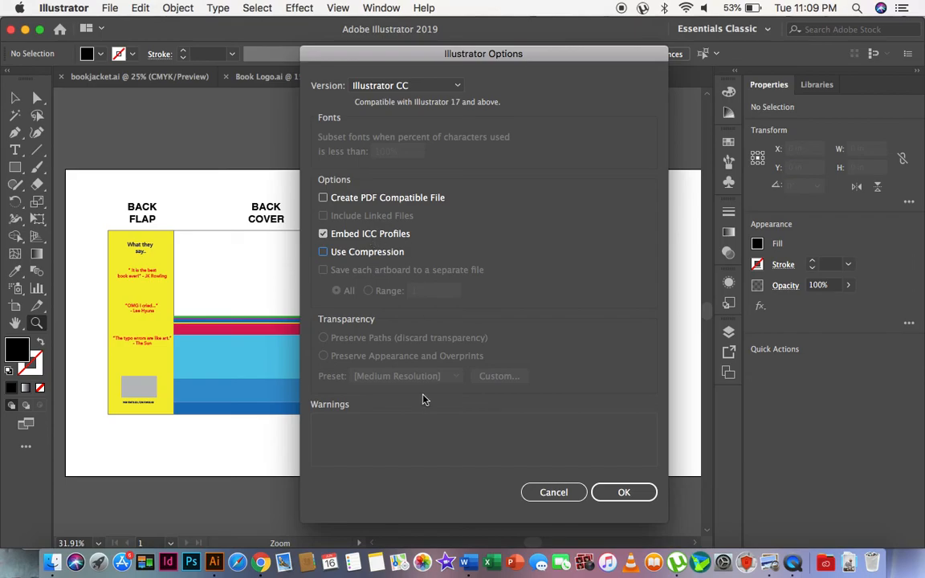
click(624, 492)
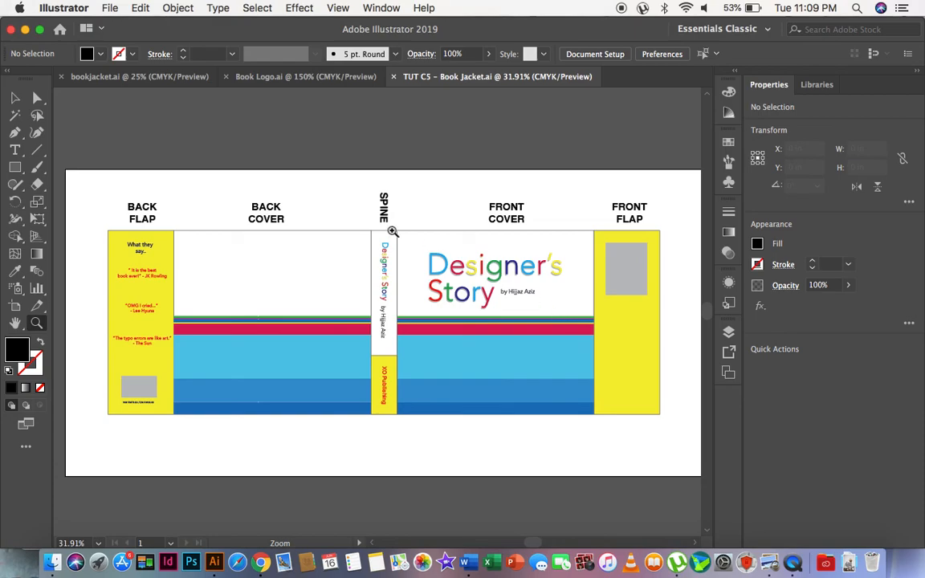
Save the jacket as an Adobe PDF named "TUT C5 - Book Jacket.pdf" in the TUT W5 folder, up to its PDF settings.
click(112, 7)
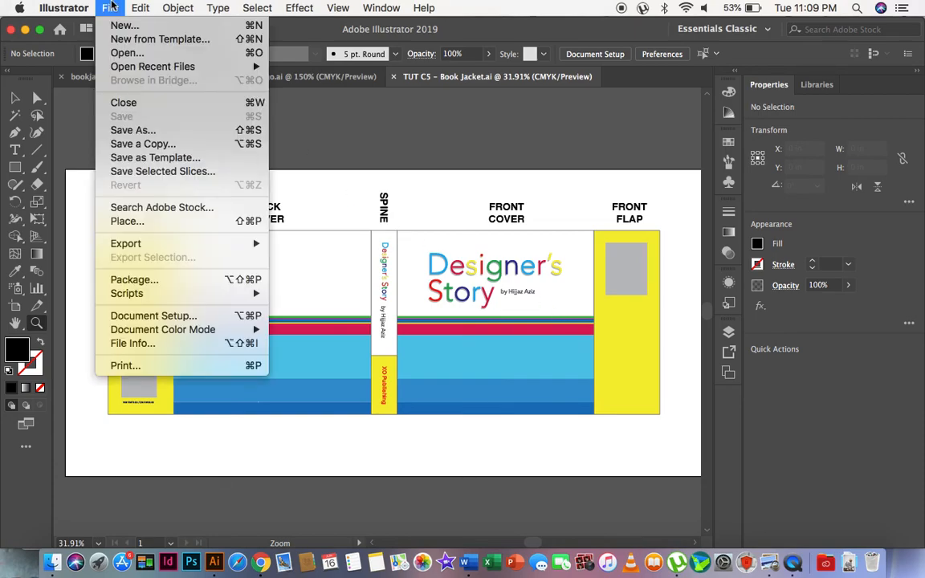
click(122, 126)
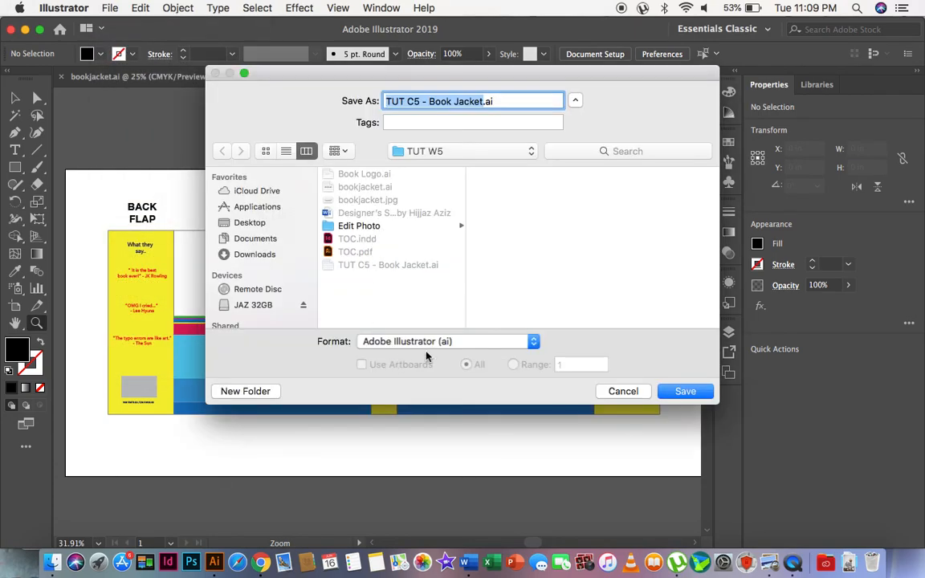
click(457, 341)
click(387, 435)
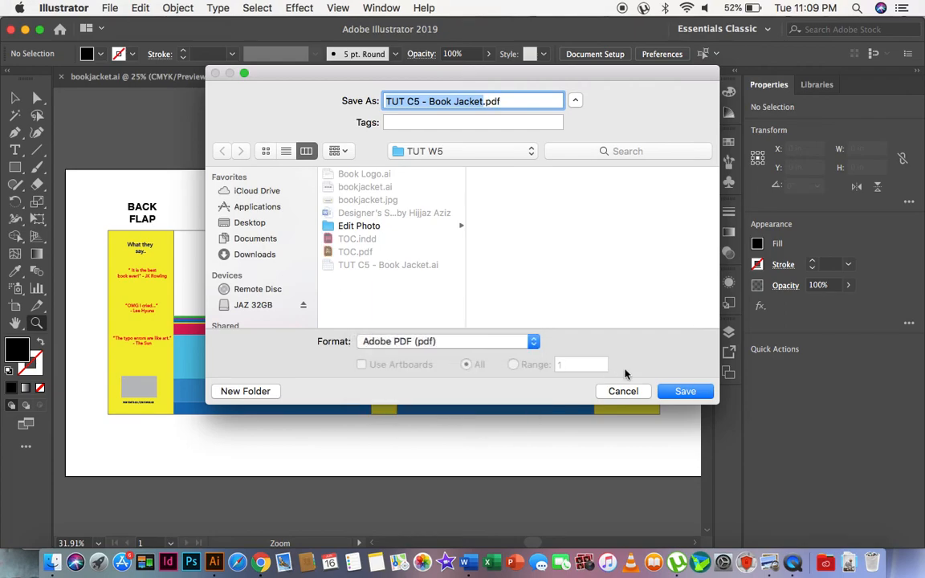
click(685, 391)
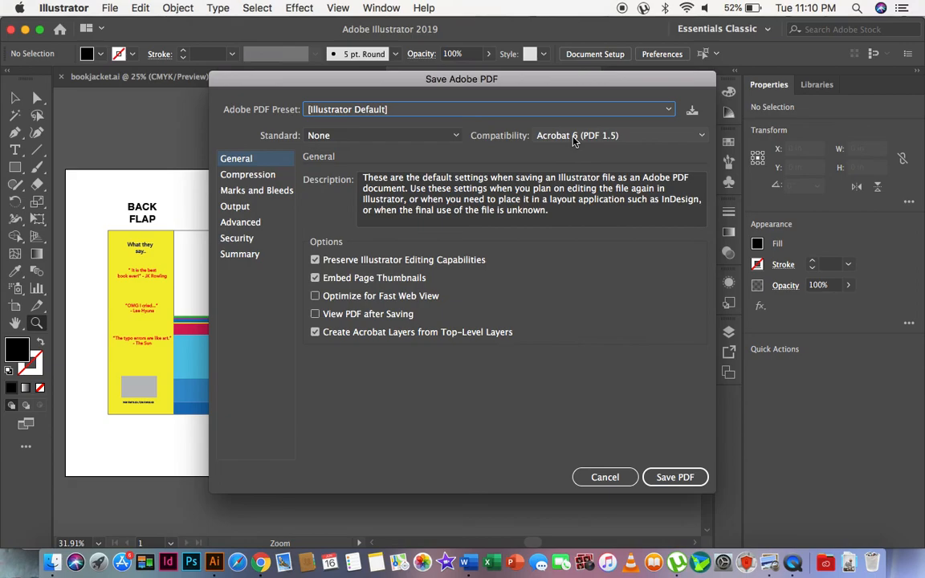
Check the compression, marks and bleeds, output, advanced and summary settings, and save the PDF with the Illustrator Default preset.
click(574, 138)
click(245, 190)
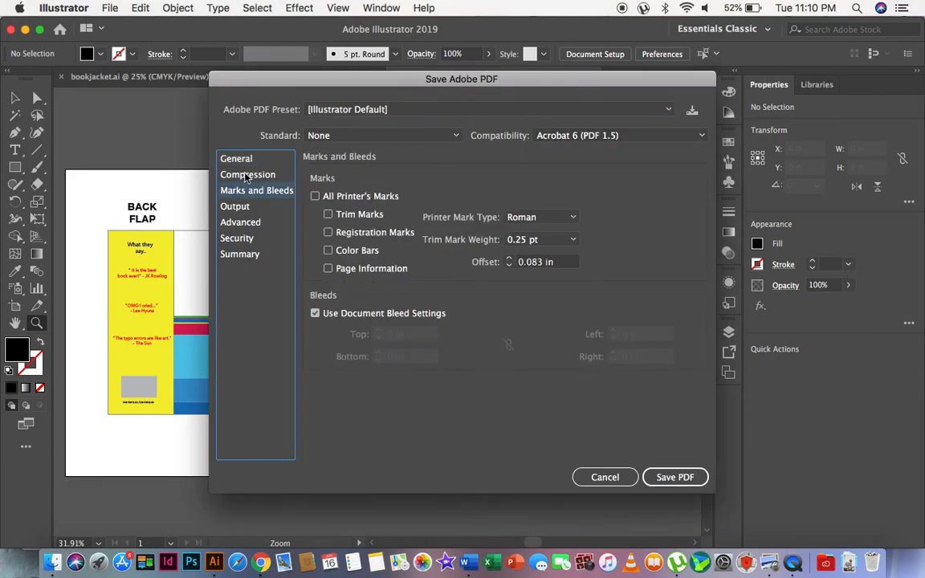
click(247, 175)
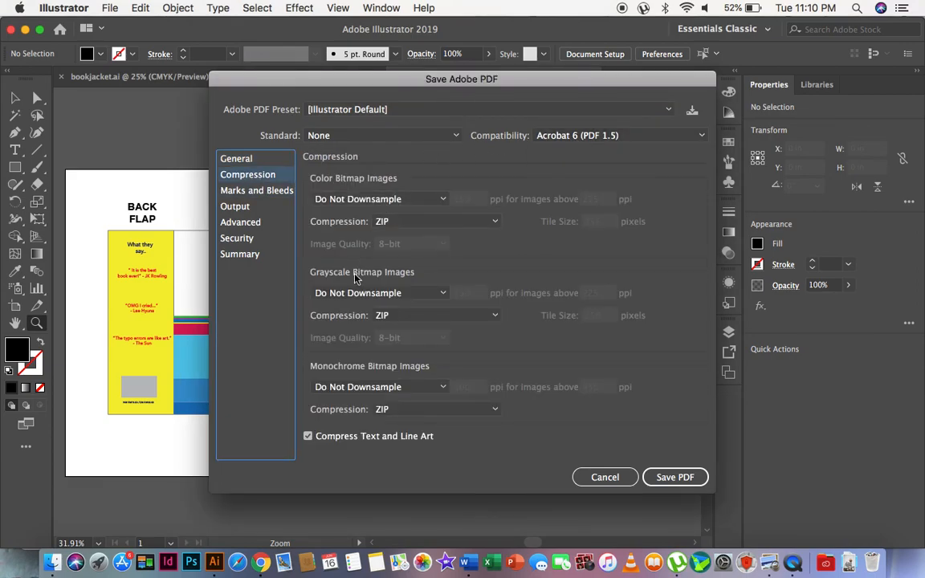
click(241, 194)
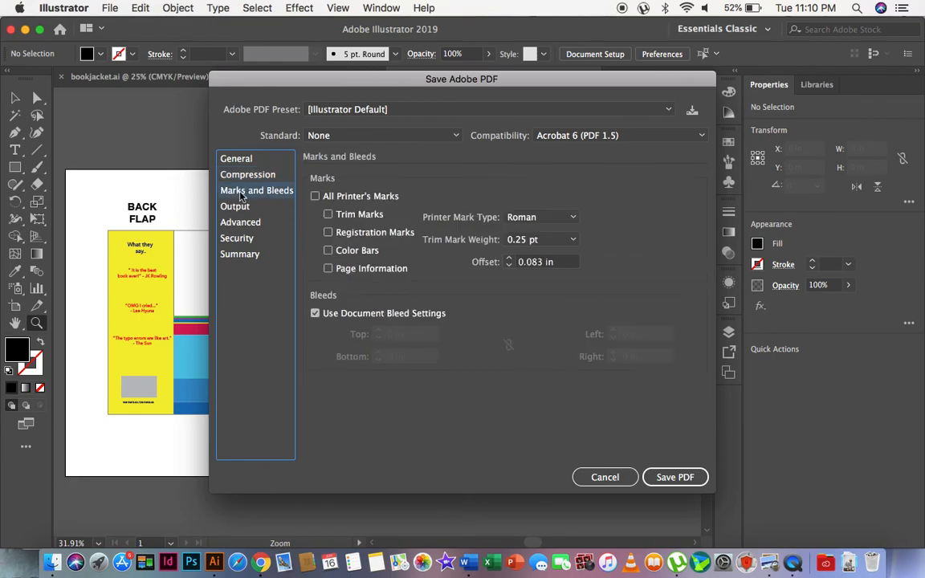
click(235, 207)
click(240, 222)
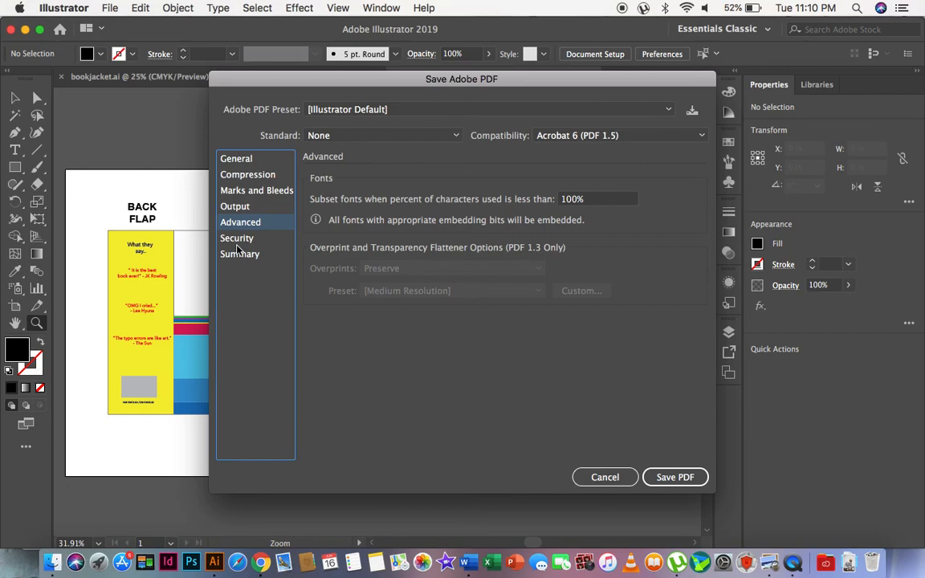
click(238, 254)
click(225, 154)
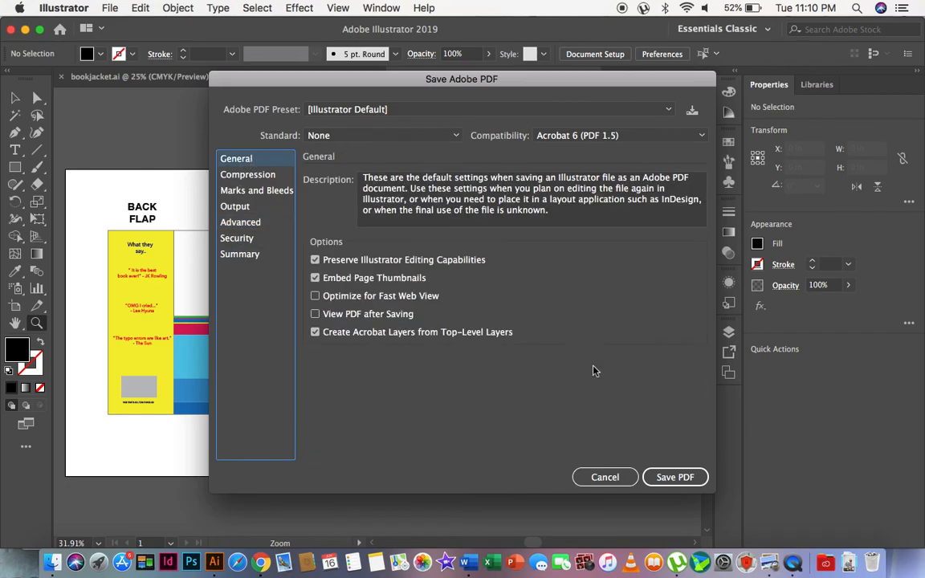
click(690, 476)
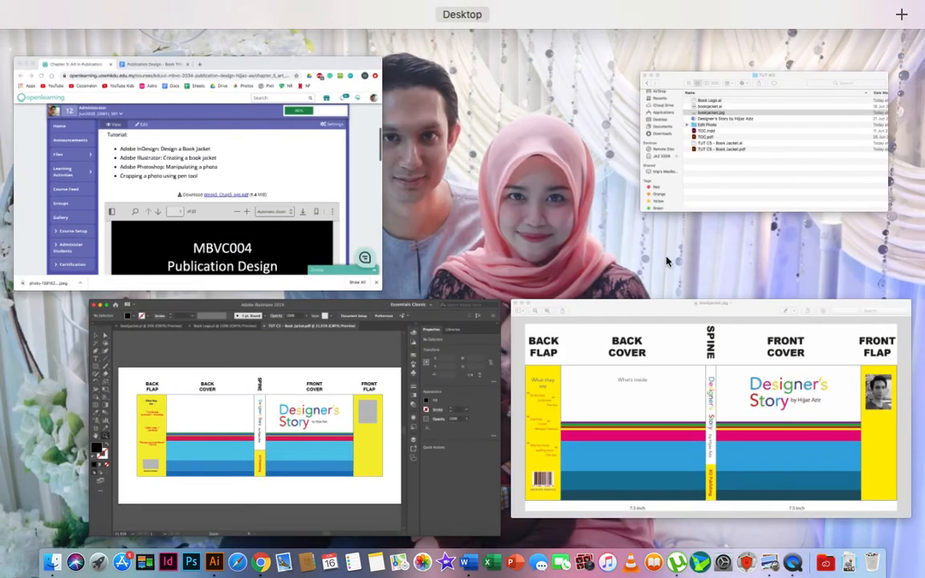
Preview "TUT C5 - Book Jacket.pdf" enlarged from the TUT W5 folder in Finder, close it and return to Illustrator.
click(763, 135)
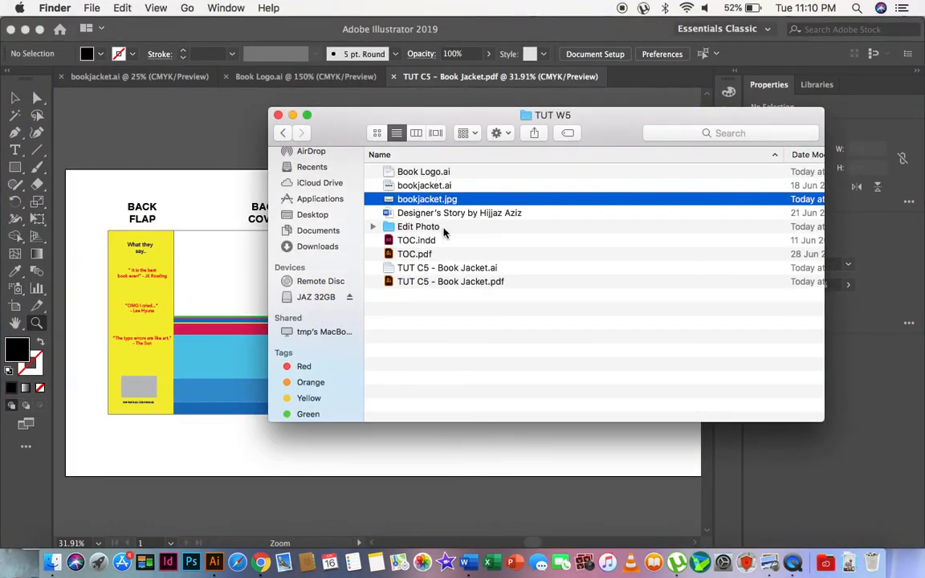
click(410, 283)
key(space)
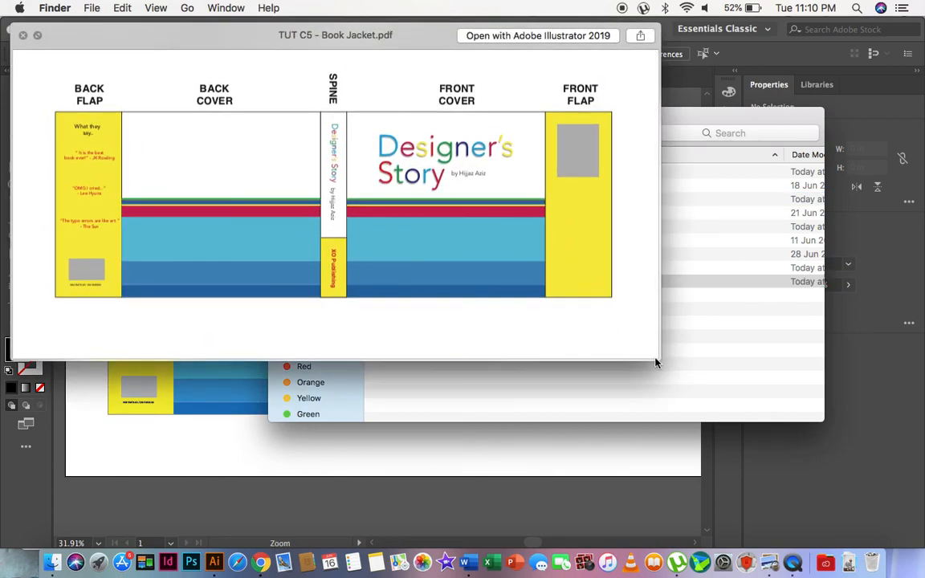
drag(656, 363, 862, 510)
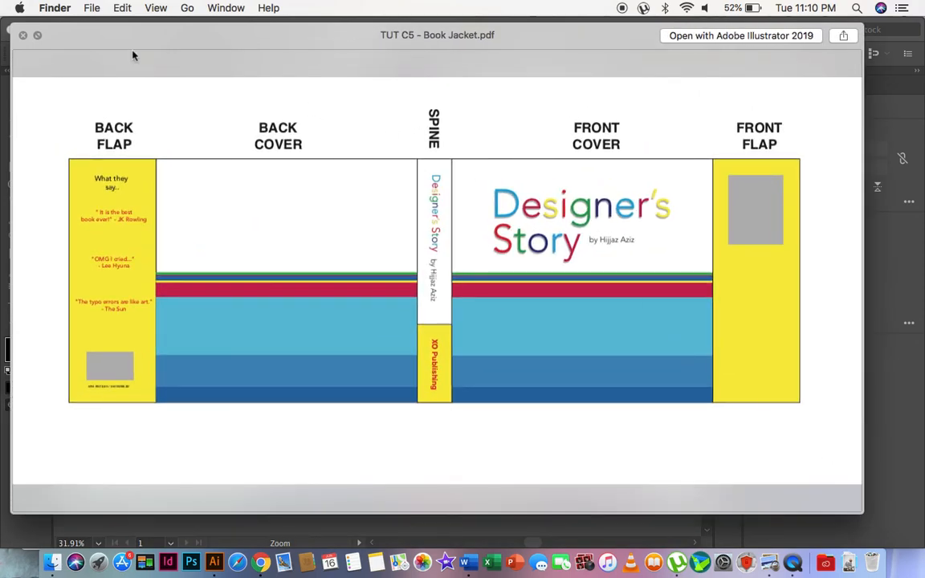
click(22, 35)
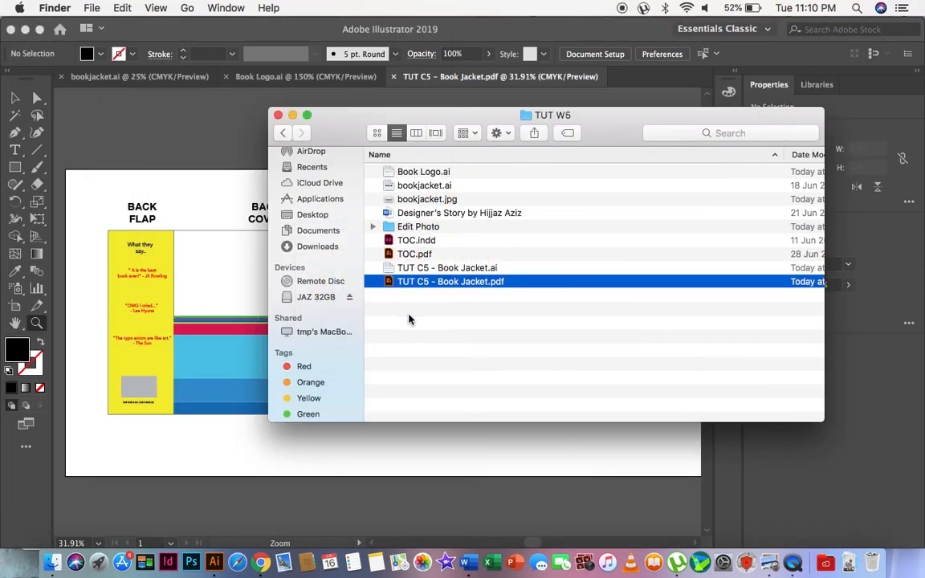
click(166, 238)
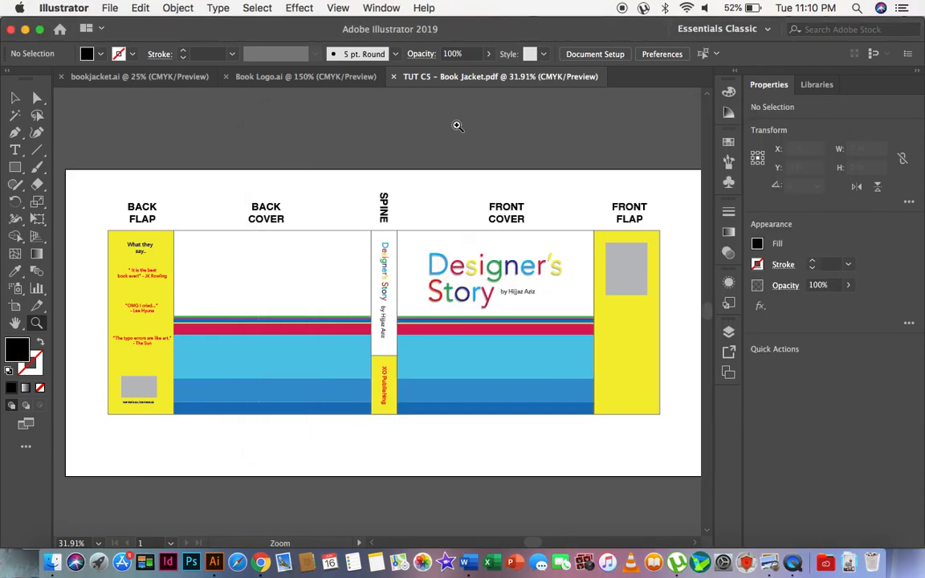